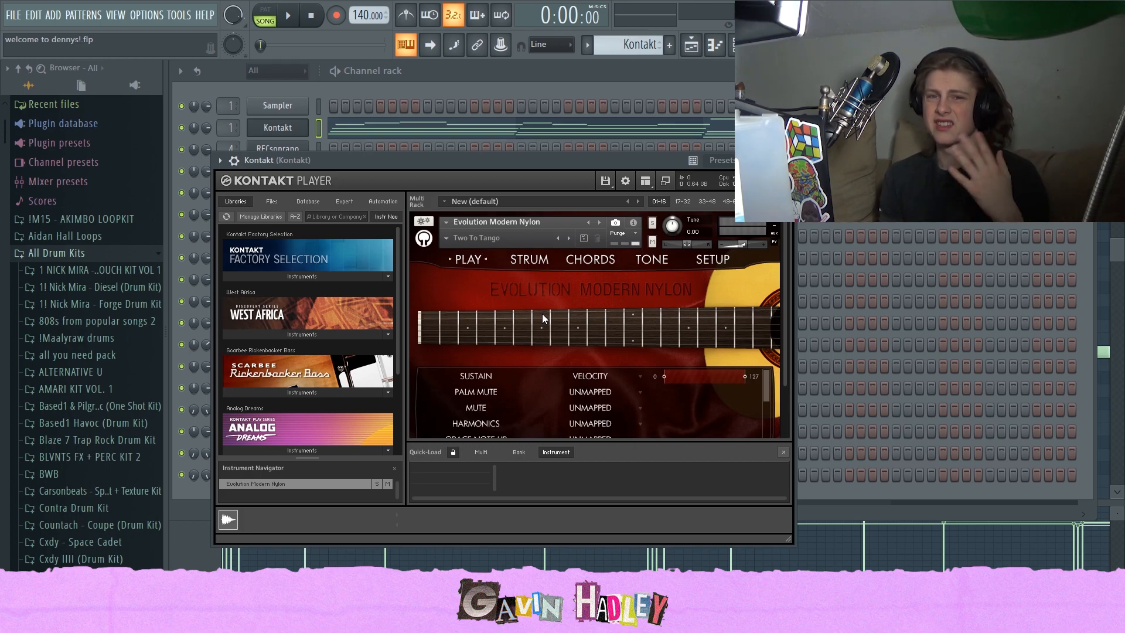
Step: Look over the articulation settings of the Evolution Modern Nylon instrument in Kontakt
scroll(599, 285, "down", 1)
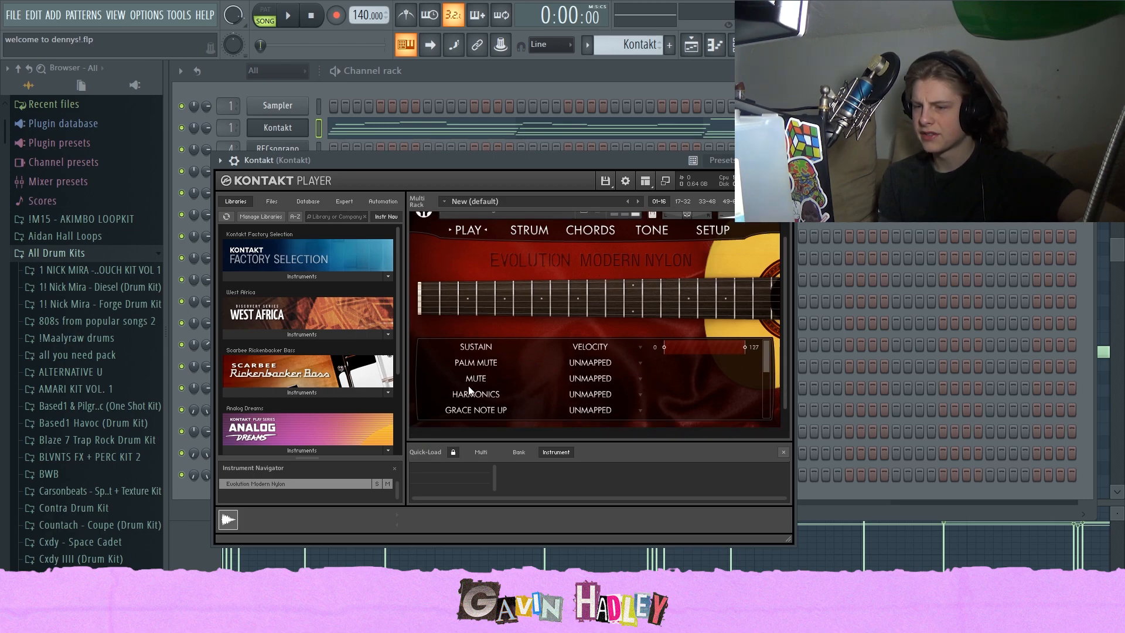
scroll(644, 367, "up", 1)
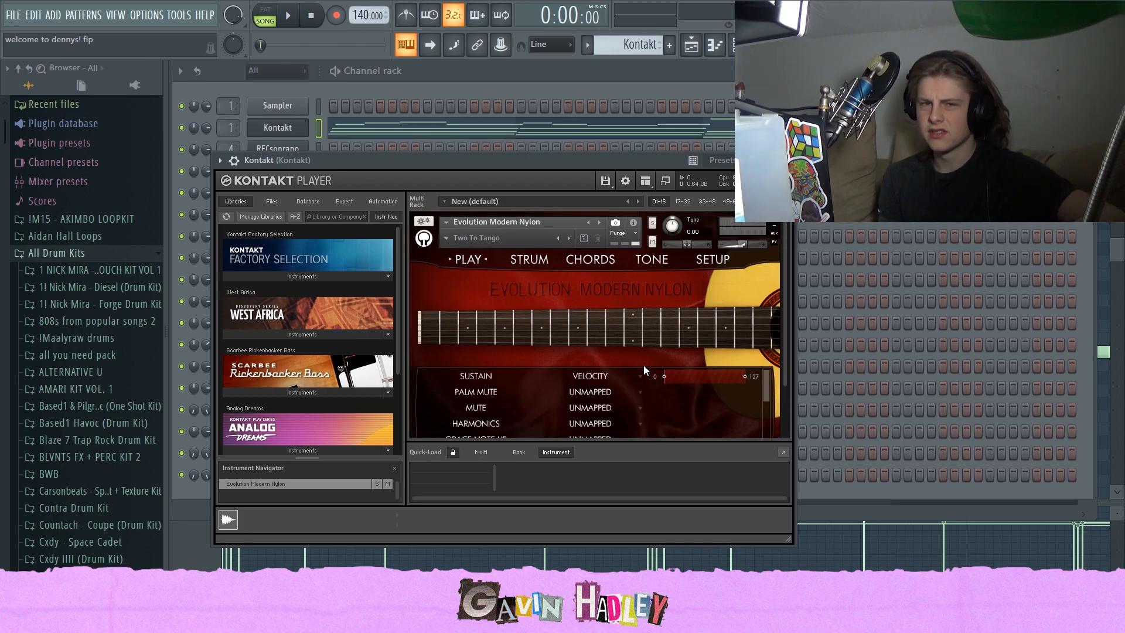
scroll(645, 352, "down", 1)
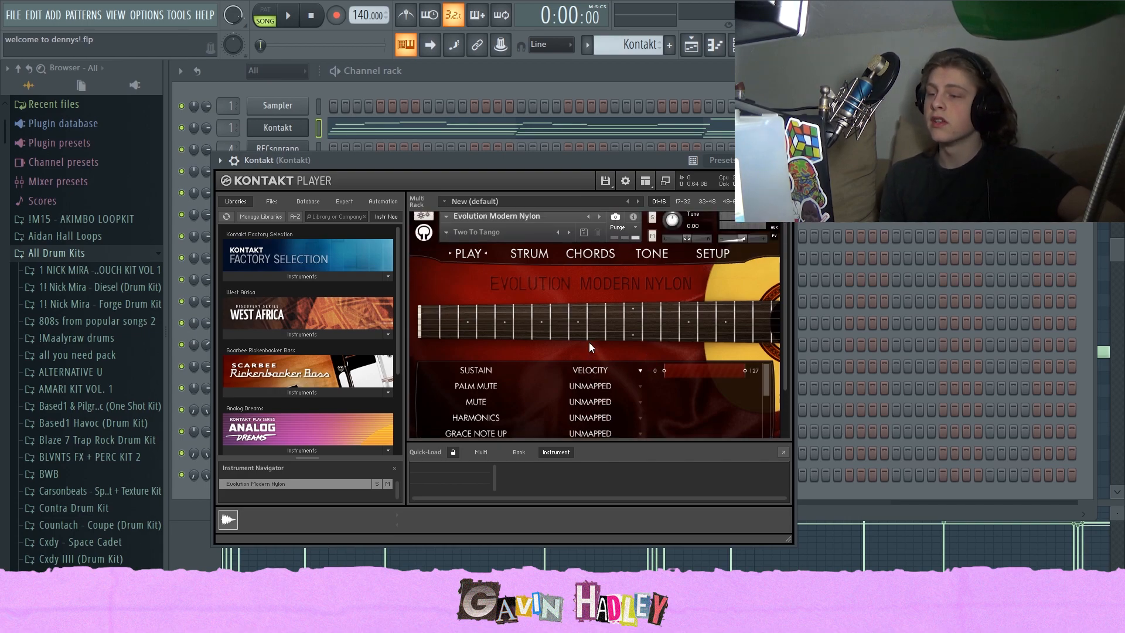
scroll(533, 293, "up", 1)
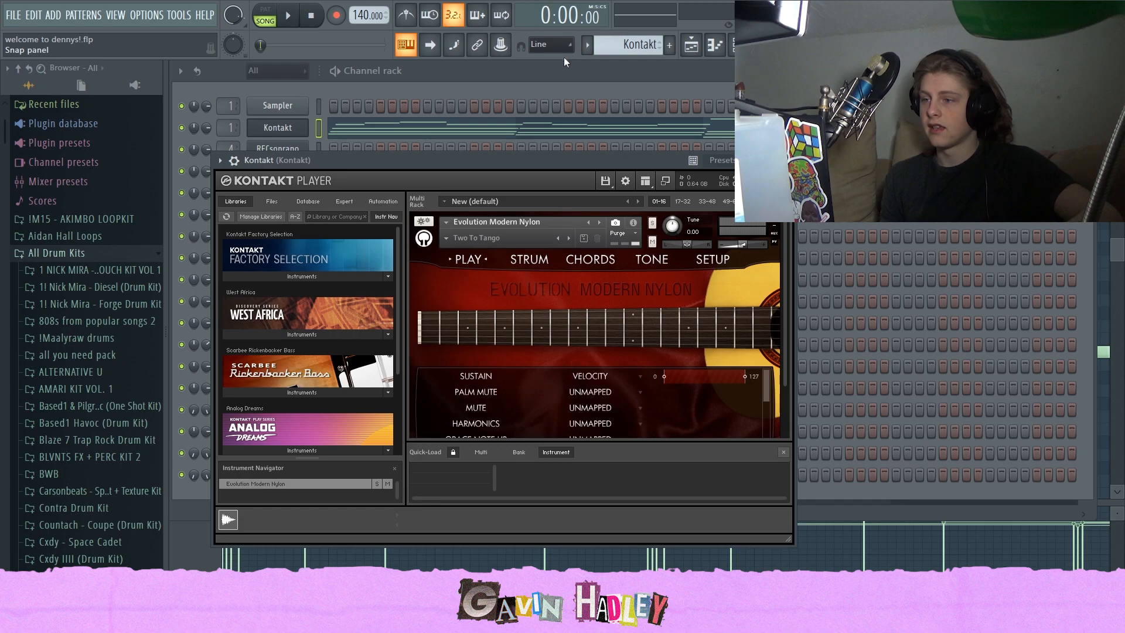
Step: Close the Kontakt instrument window and view the effects on its mixer track
left_click(293, 130)
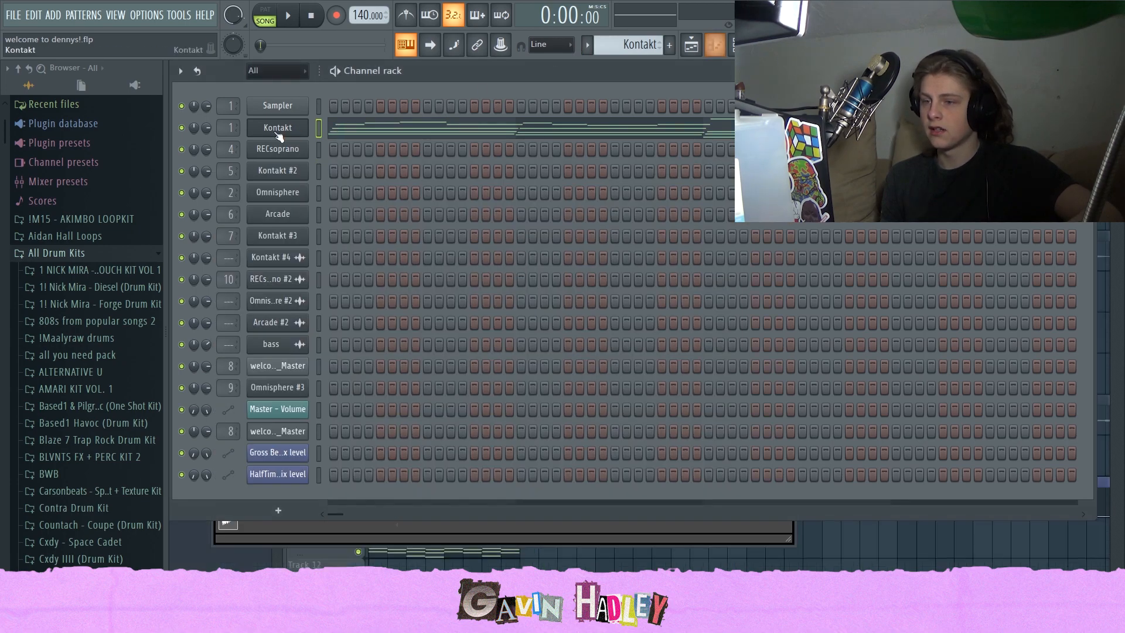
left_click(714, 44)
key("F9")
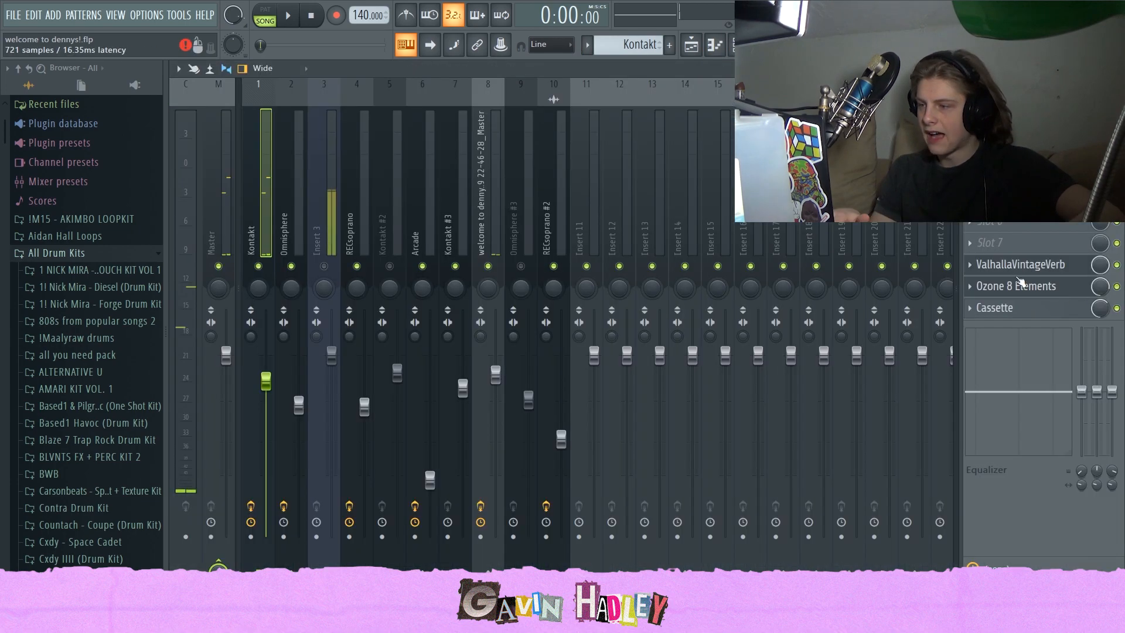
Step: Open the Kontakt channel's piano roll and examine the full pattern of chords and melody notes
left_click(714, 44)
left_click_drag(384, 81, 959, 85)
scroll(631, 246, "down", 4)
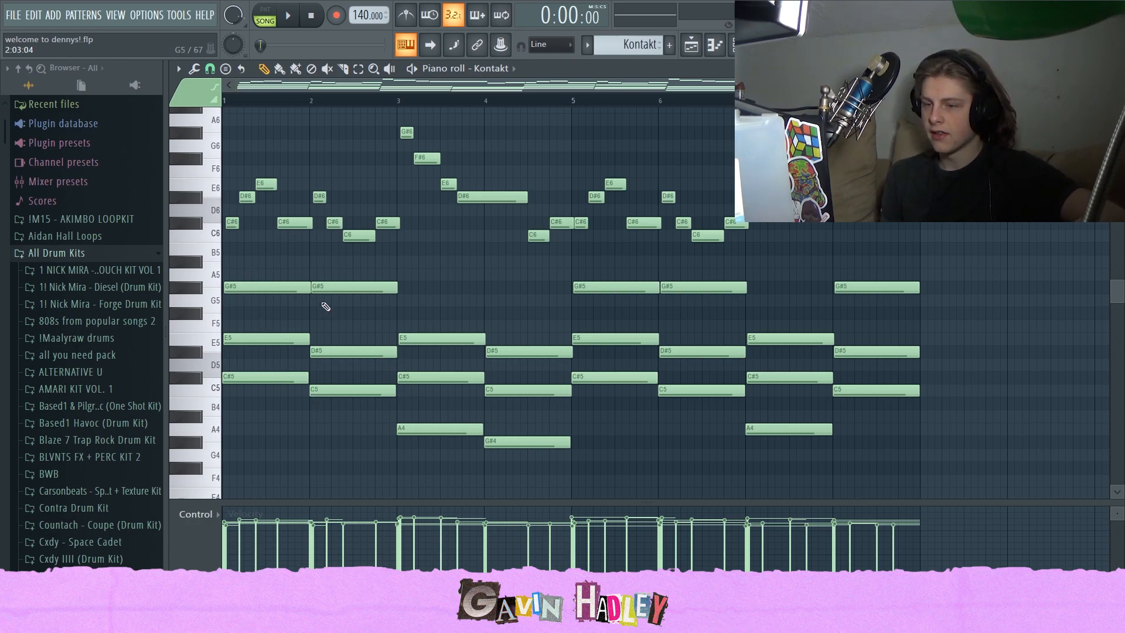
left_click(318, 441)
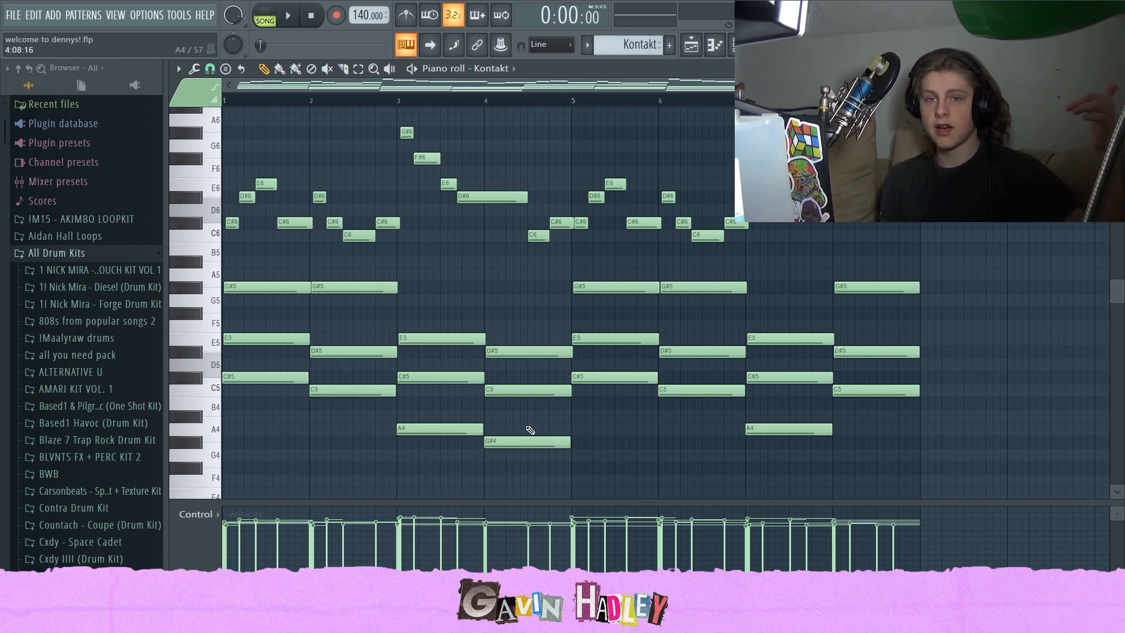
scroll(529, 426, "up", 3)
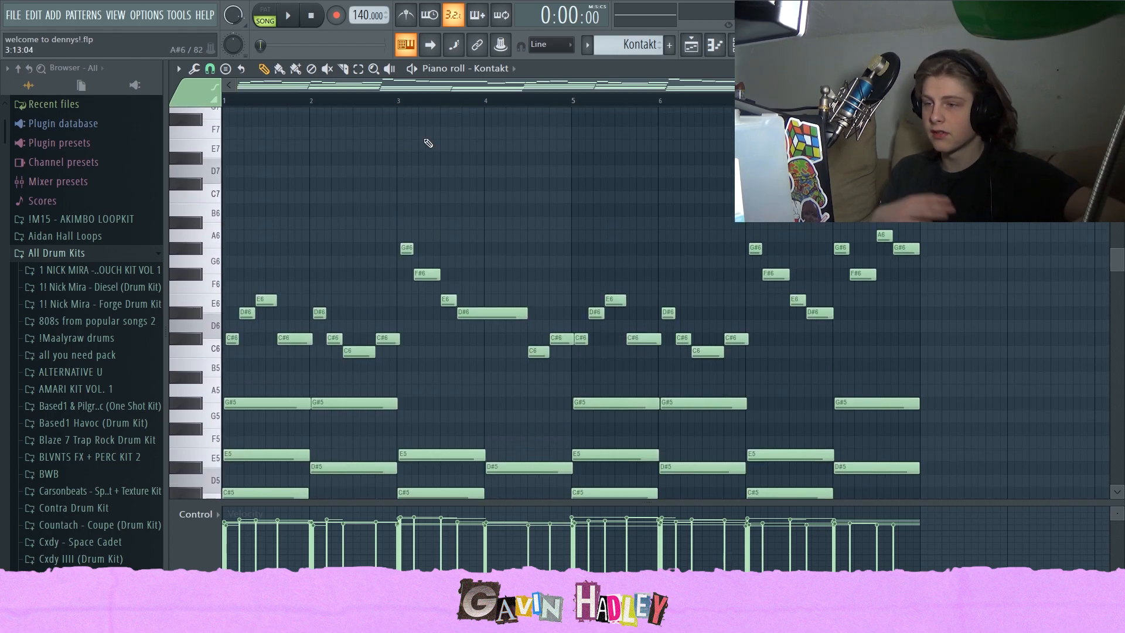
Step: Delete all melody notes above the chords in the piano roll and play the chords alone
left_click(358, 68)
left_click_drag(936, 366, 226, 232)
key("Delete")
scroll(380, 261, "down", 4)
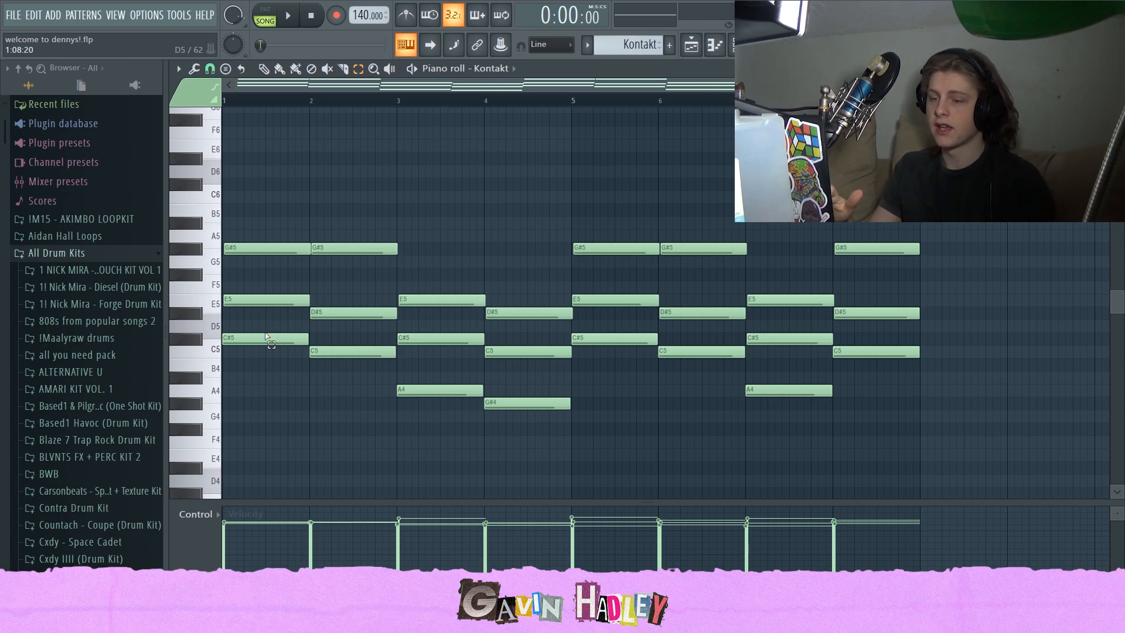
key("space")
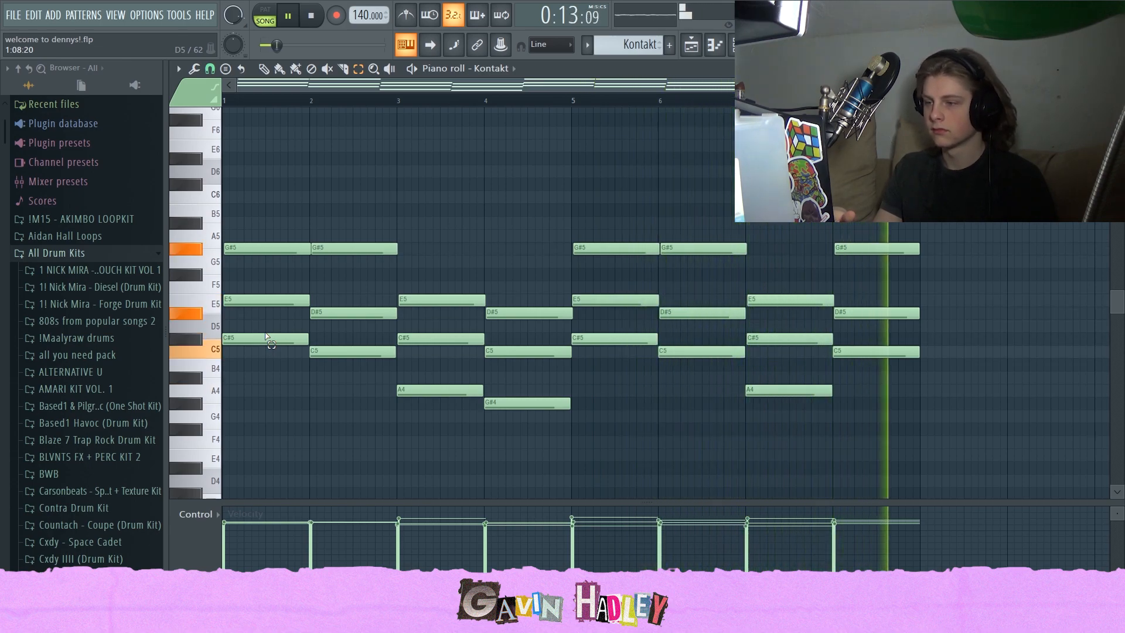
key("space")
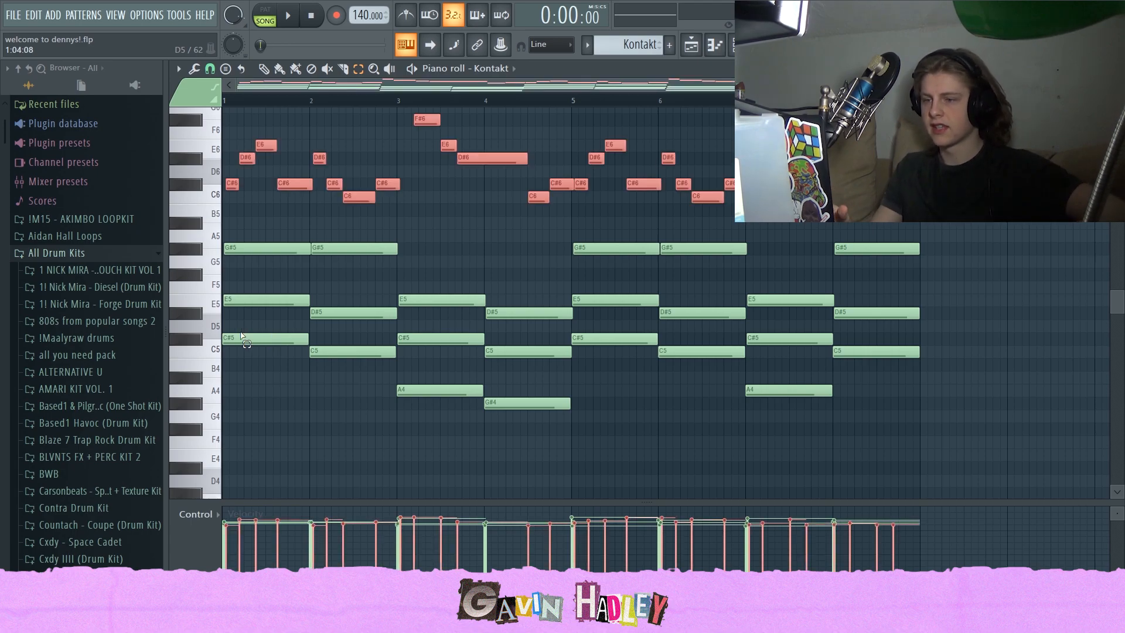
Step: Return to the Draw tool and deselect the melody notes in the piano roll
scroll(300, 350, "up", 3)
scroll(297, 204, "up", 1)
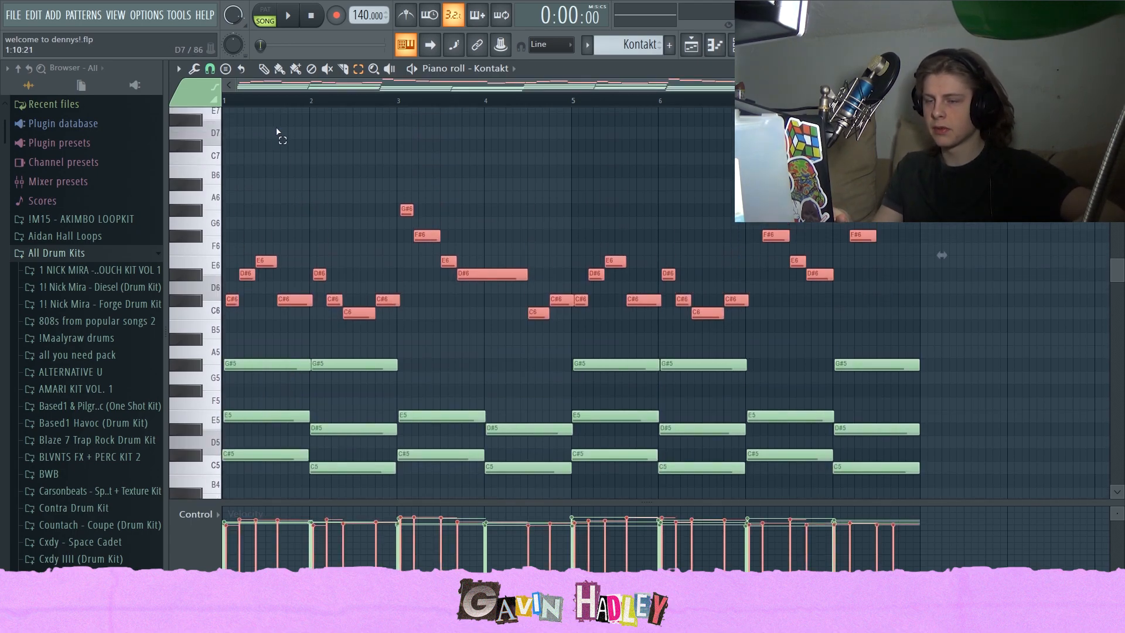
left_click(264, 68)
left_click(374, 132)
right_click(372, 132)
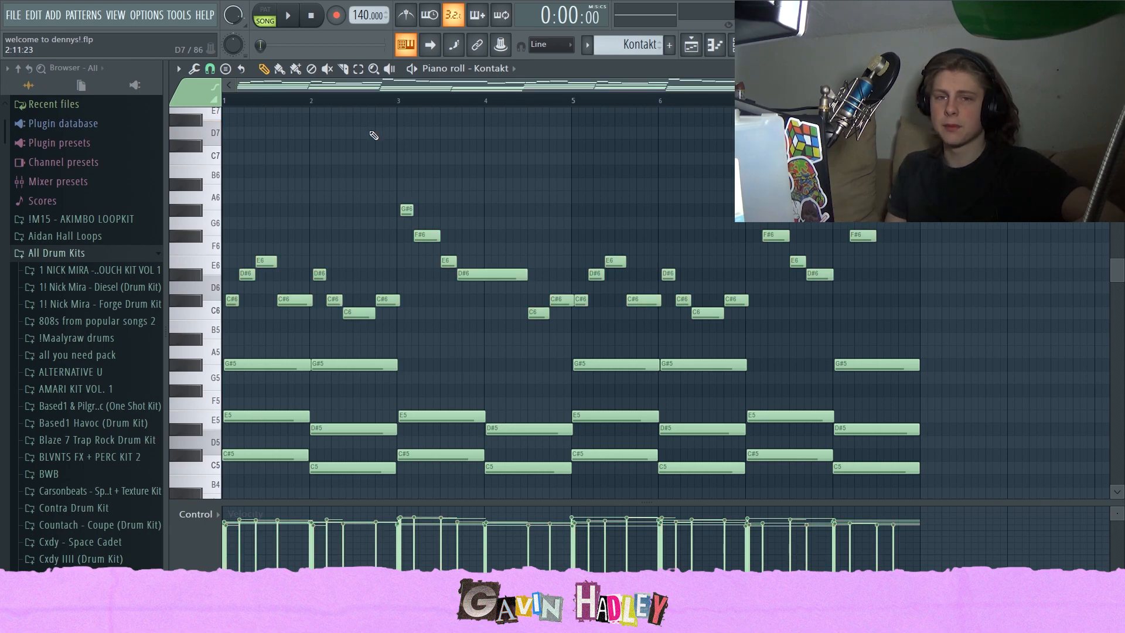
scroll(366, 207, "up", 3)
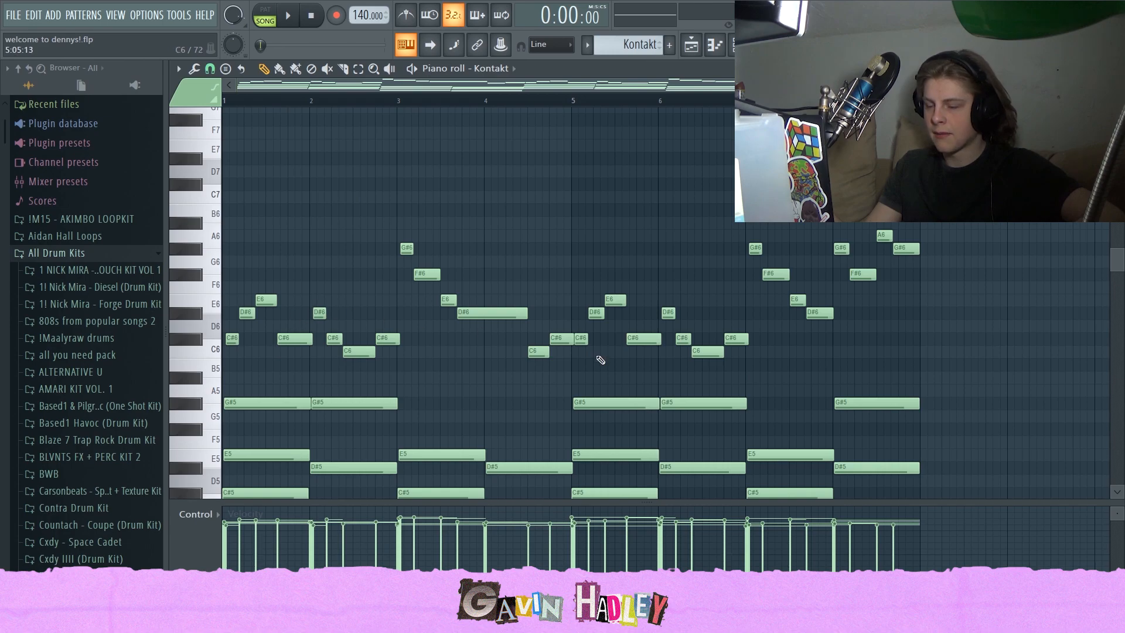
scroll(600, 360, "down", 3)
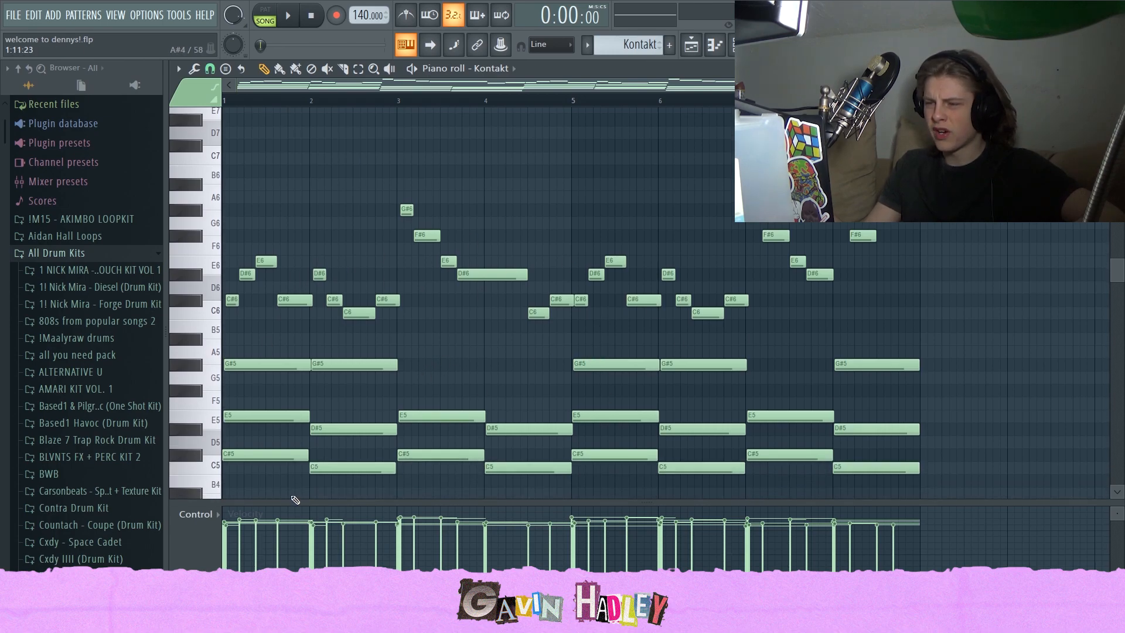
scroll(402, 445, "down", 3)
scroll(634, 352, "up", 3)
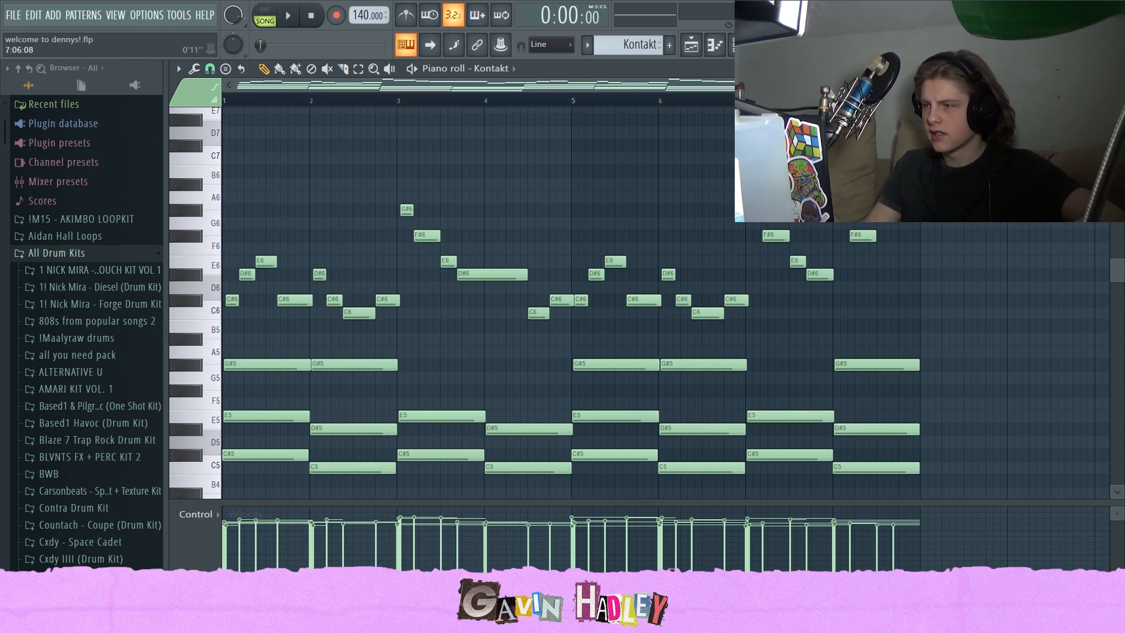
Step: Try shifting the first C#6 melody note to the start of bar 1 and deleting the D#6 after it
scroll(264, 322, "up", 8)
left_click(247, 301)
left_click_drag(286, 313, 178, 303)
right_click(286, 313)
left_click_drag(349, 276, 318, 280)
right_click(324, 280)
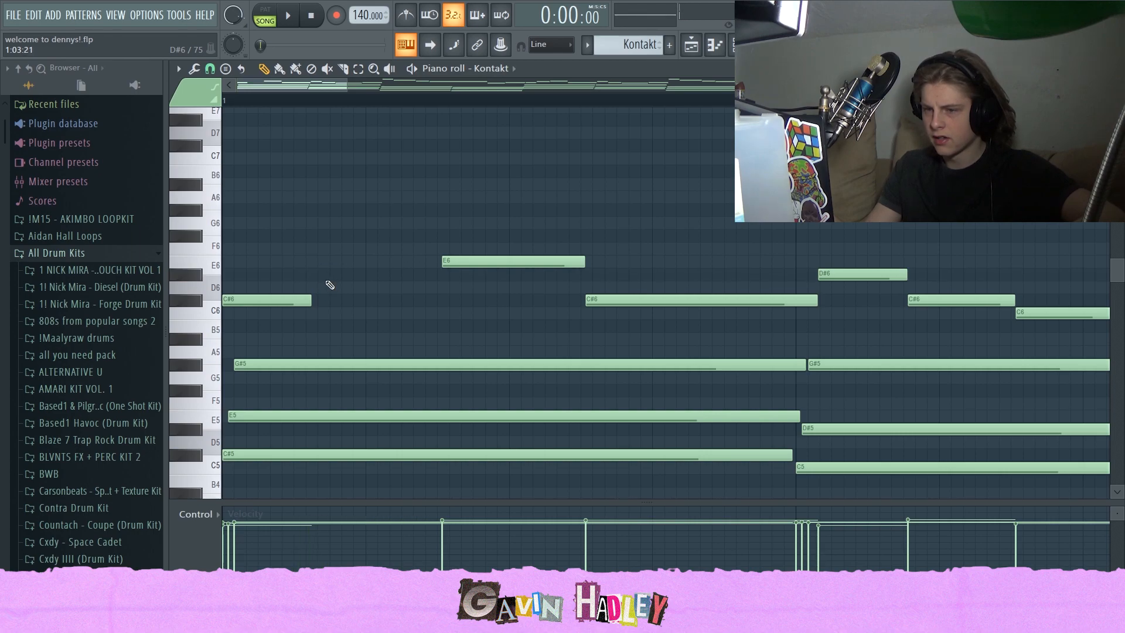
Step: Undo the note deletion and note moves made in the first bar of the melody
key("ctrl+z")
key("ctrl+z")
key("ctrl+z")
key("ctrl+z")
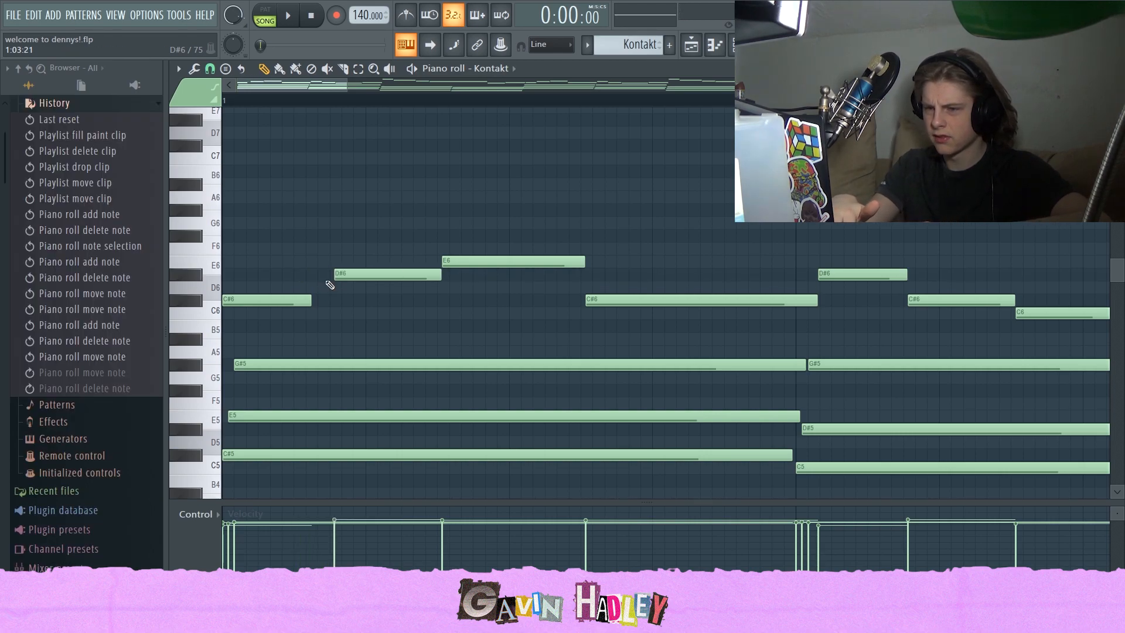
key("ctrl+z")
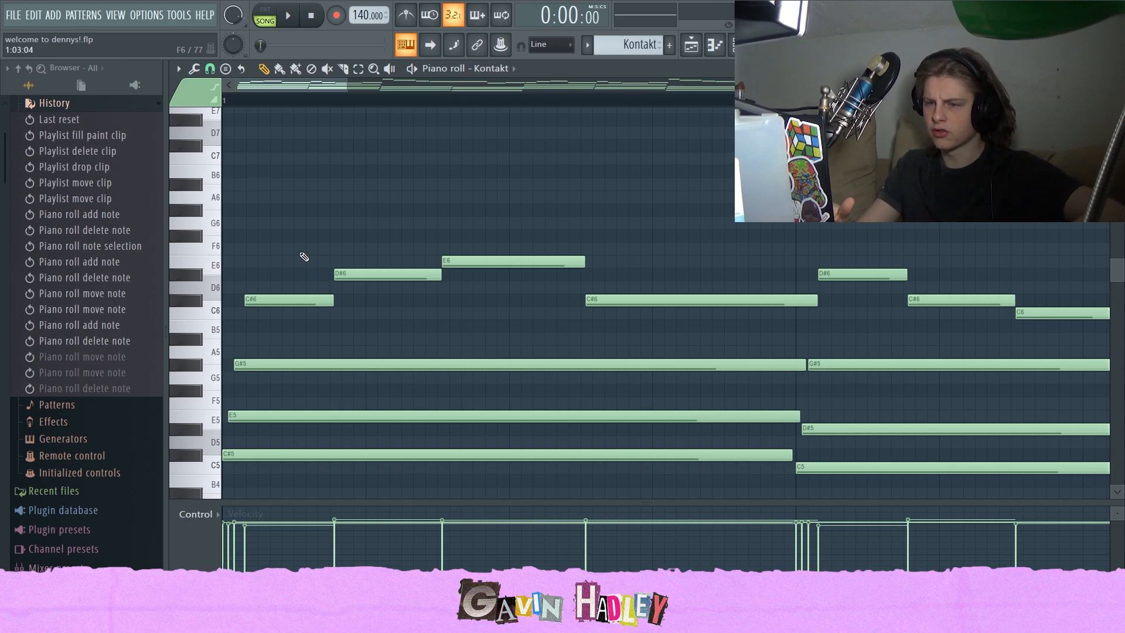
left_click_drag(347, 84, 733, 84)
scroll(603, 263, "up", 4)
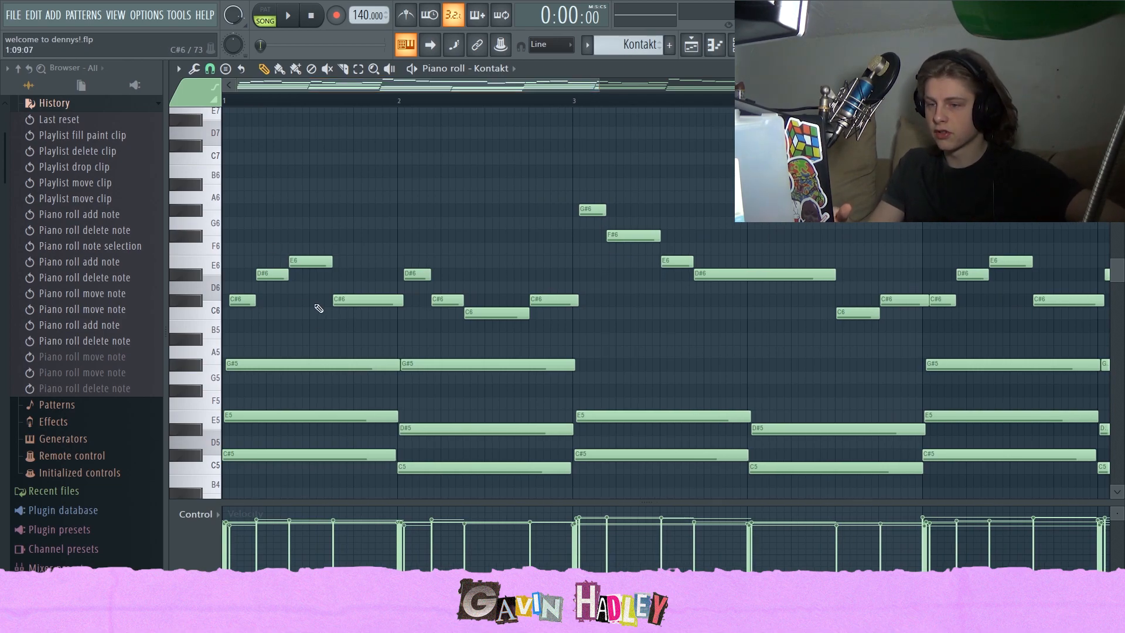
Step: Play the opening bars repeatedly to hear the melody over the chords
key("space")
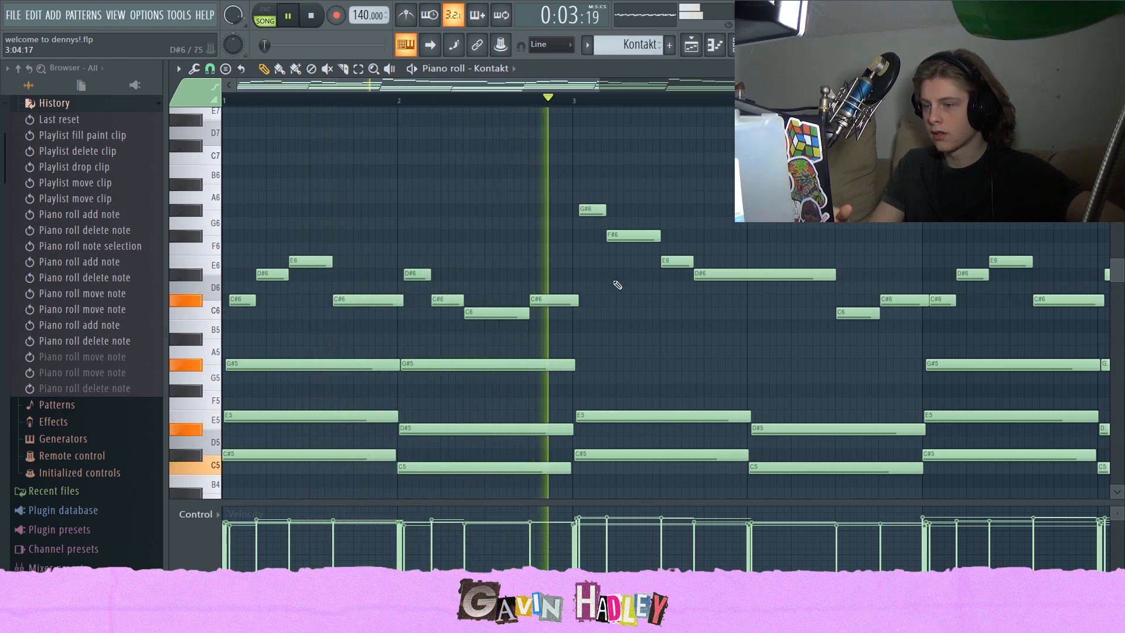
key("space")
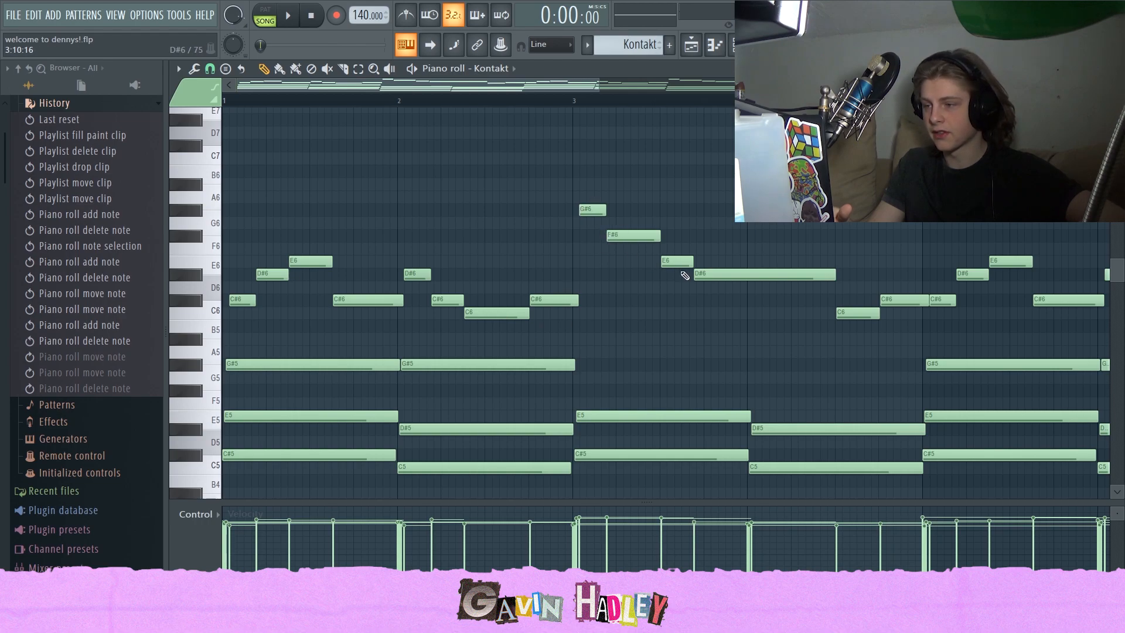
key("space")
key("space")
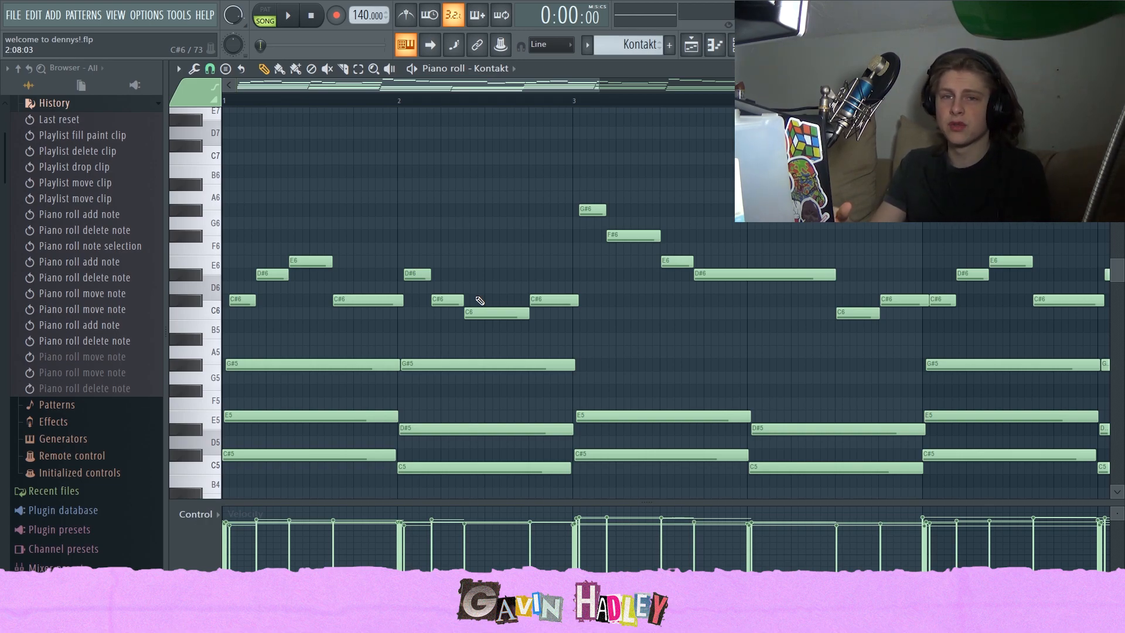
key("space")
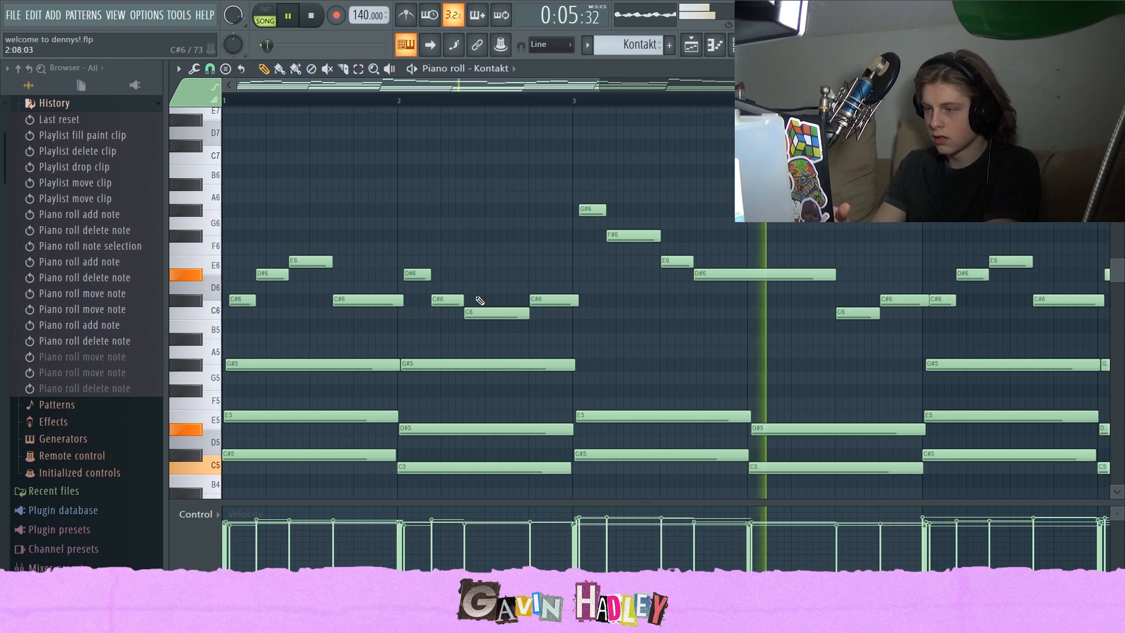
key("space")
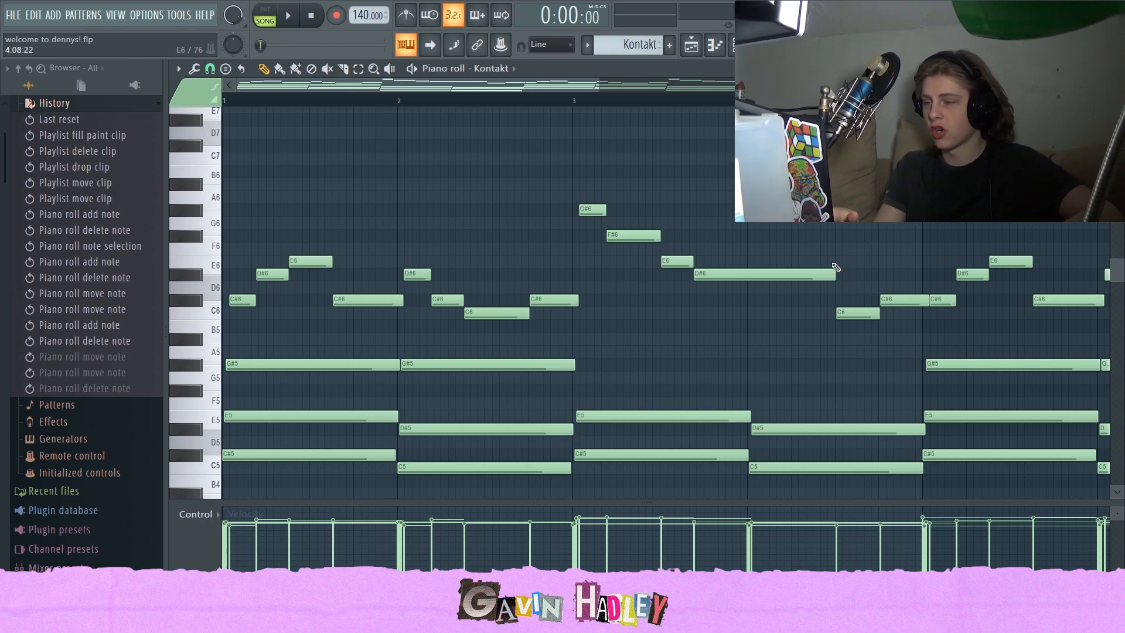
Step: Show the whole pattern and play its closing bars to hear how the melody ends
left_click_drag(597, 89, 1033, 89)
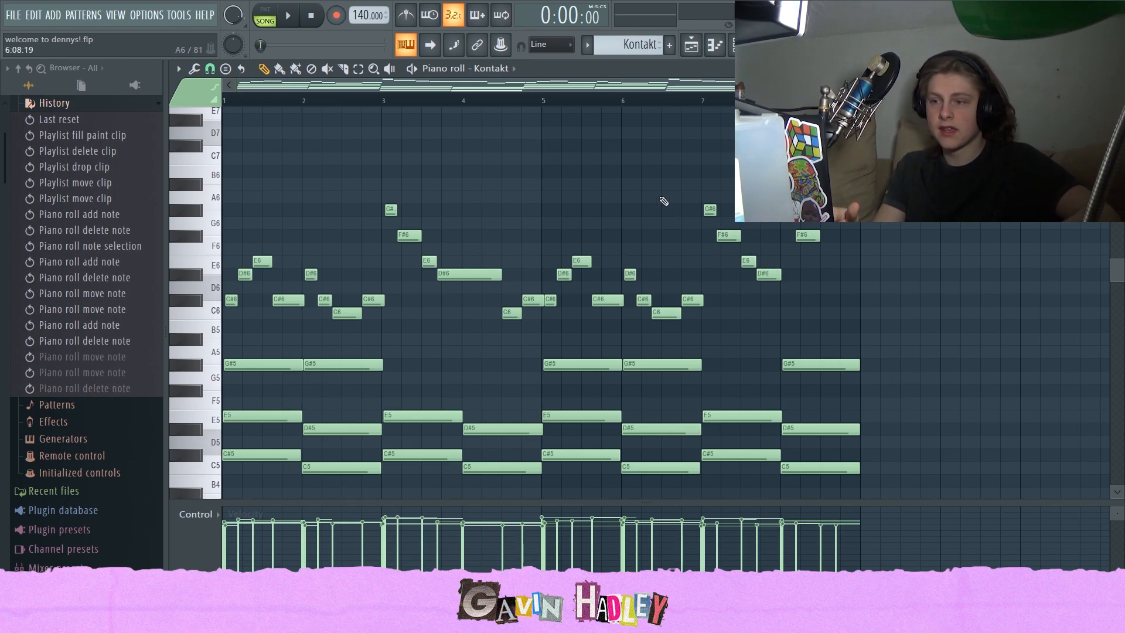
left_click(676, 103)
key("space")
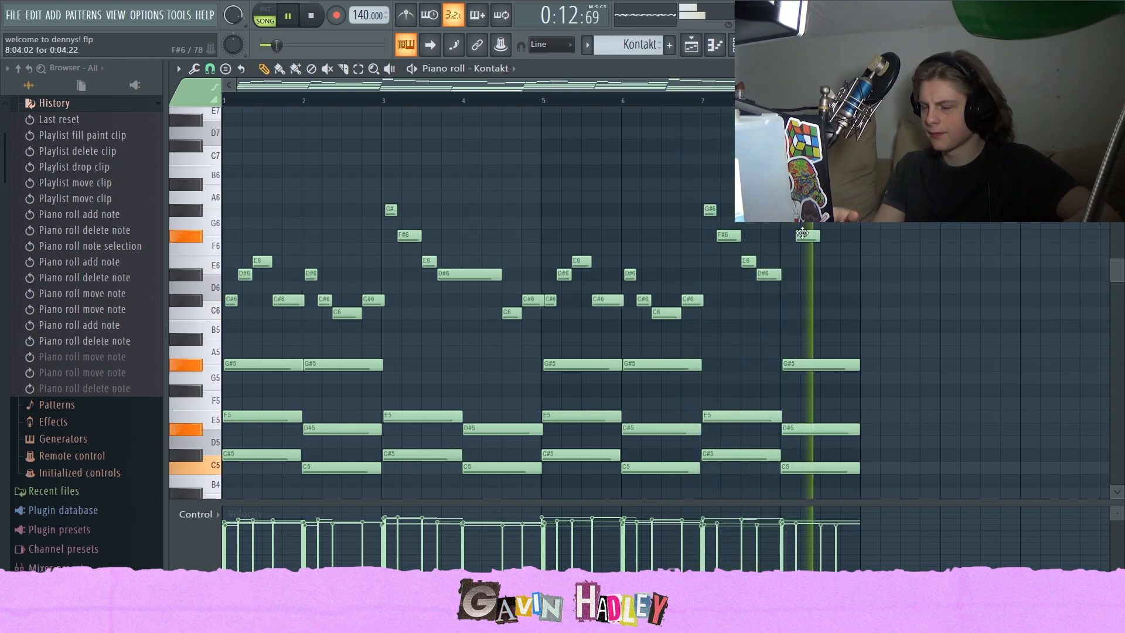
key("space")
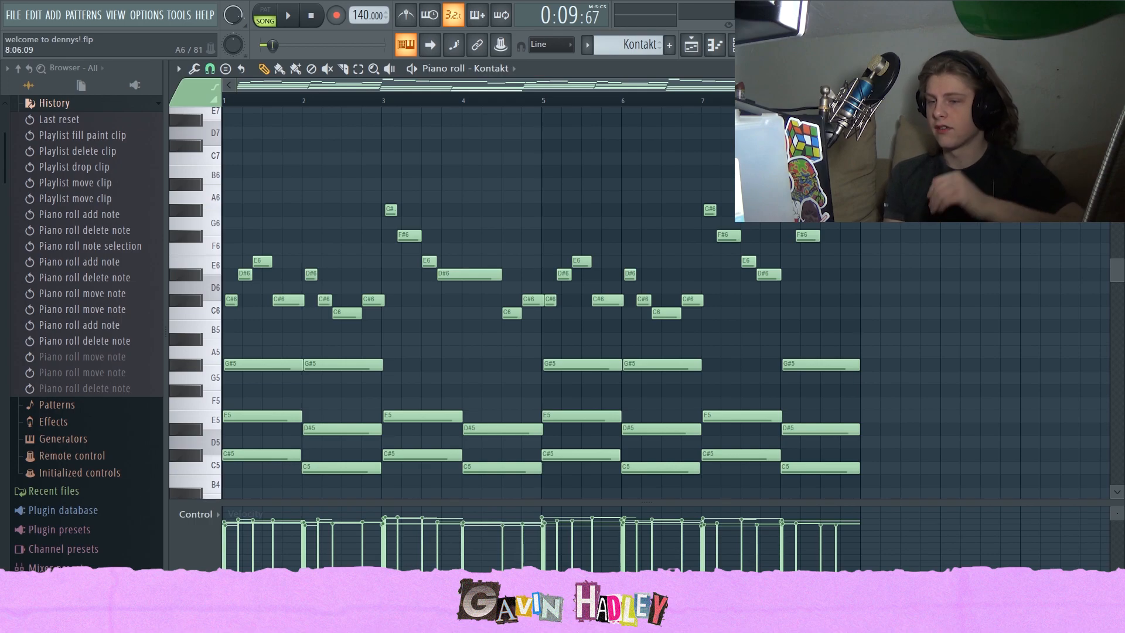
Step: Audition the G#6 melody note in bar 8 against the C#6 key, and play the pattern's ending
left_click(848, 210)
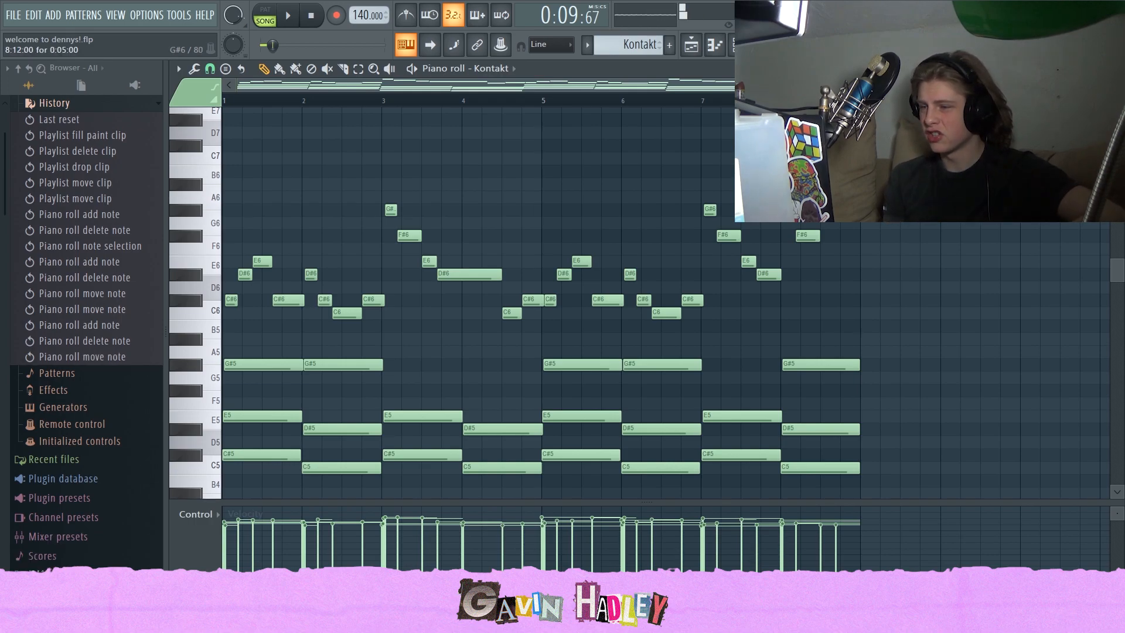
left_click(180, 303)
left_click(848, 211)
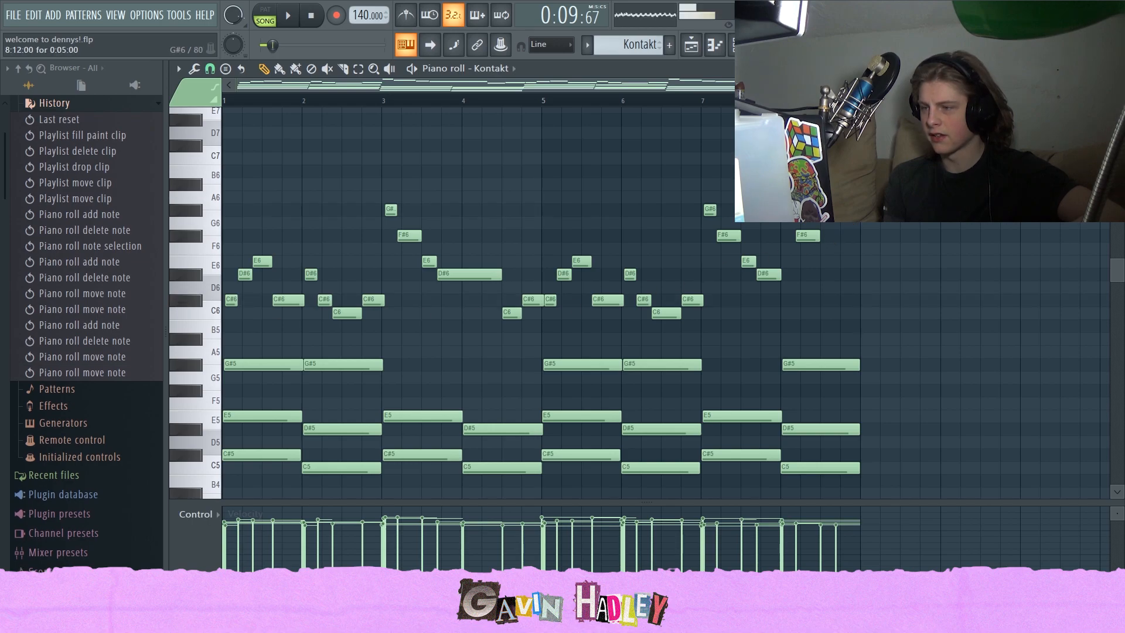
left_click(198, 306)
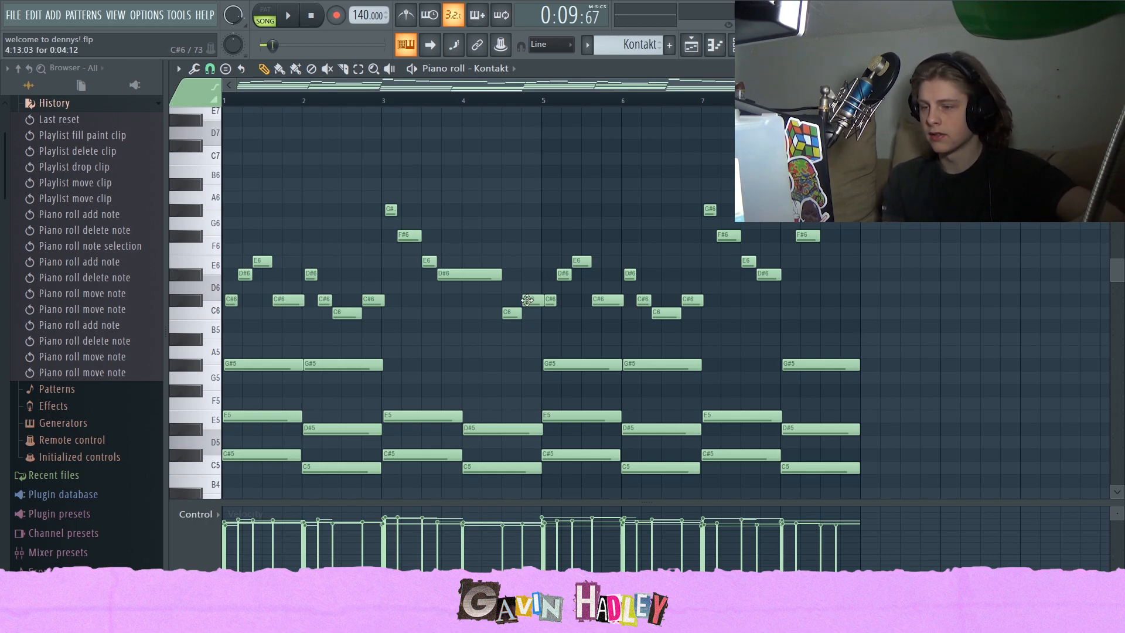
key("space")
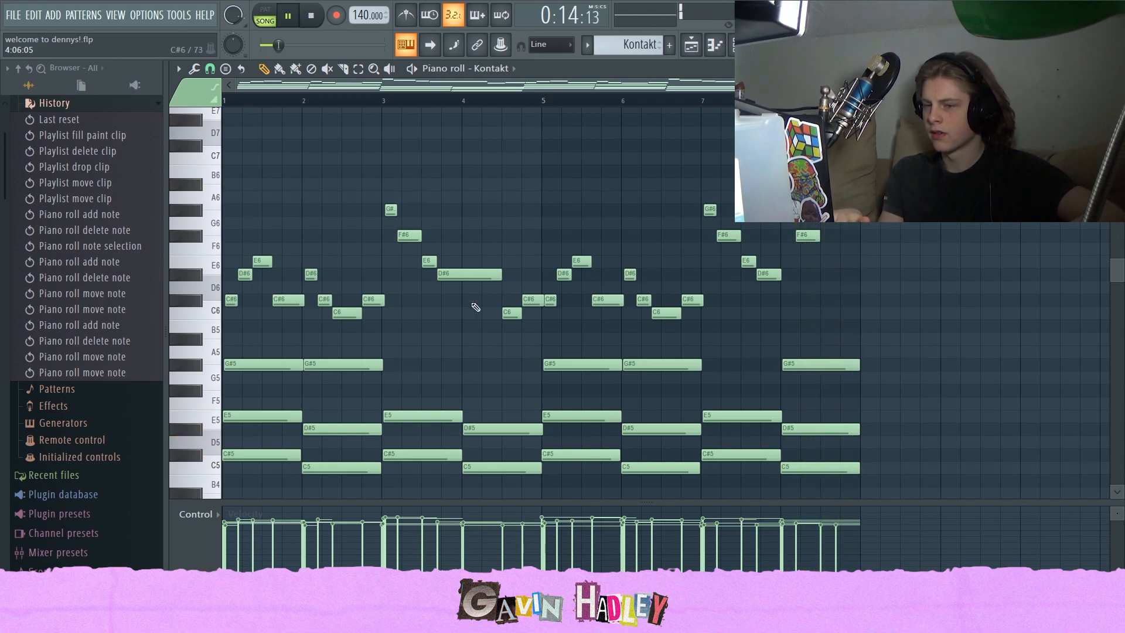
key("space")
Step: Move the first melody note up to E6 at the start of bar 1 and play the pattern
left_click(265, 103)
left_click_drag(232, 300, 229, 260)
key("space")
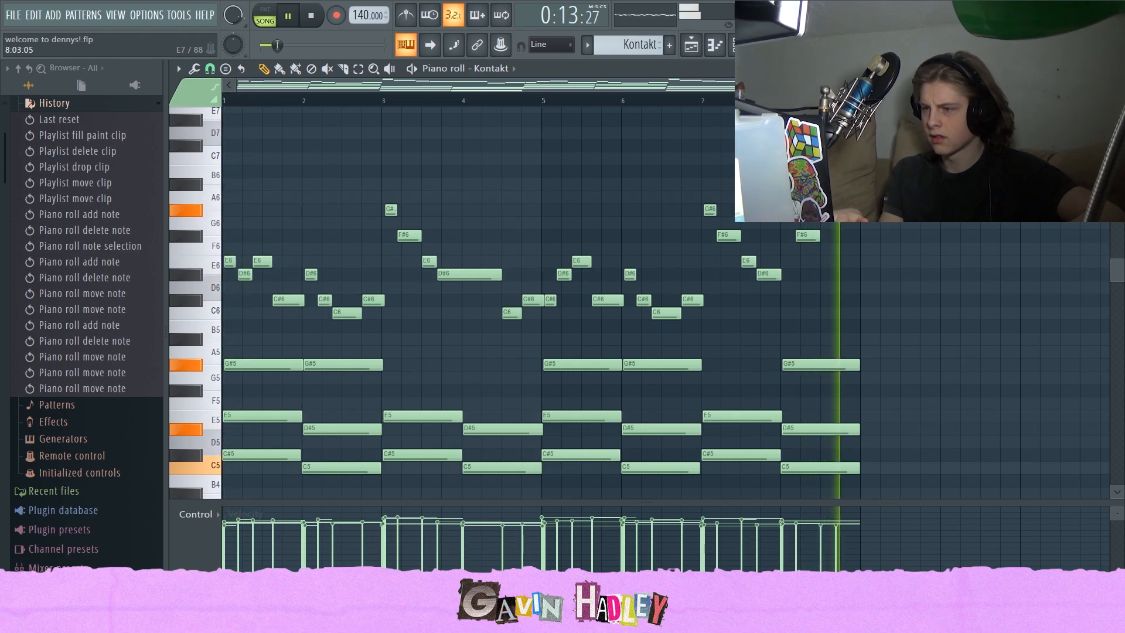
key("space")
key("space")
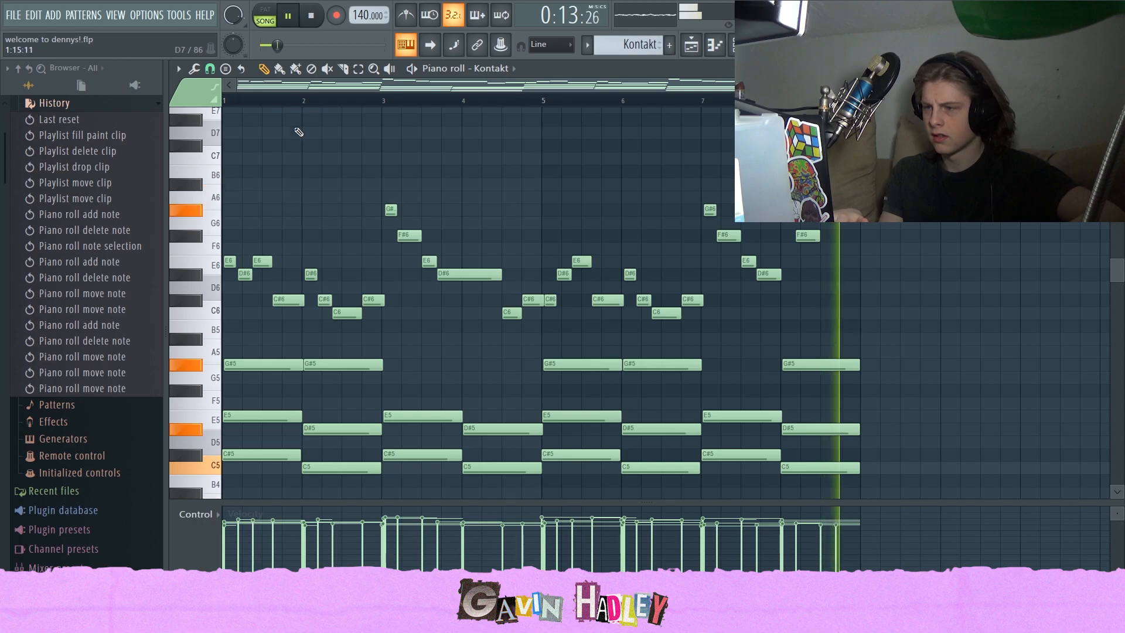
Step: Stop playback and undo the recent moves of the first melody note in bar 1
key("space")
left_click(224, 261)
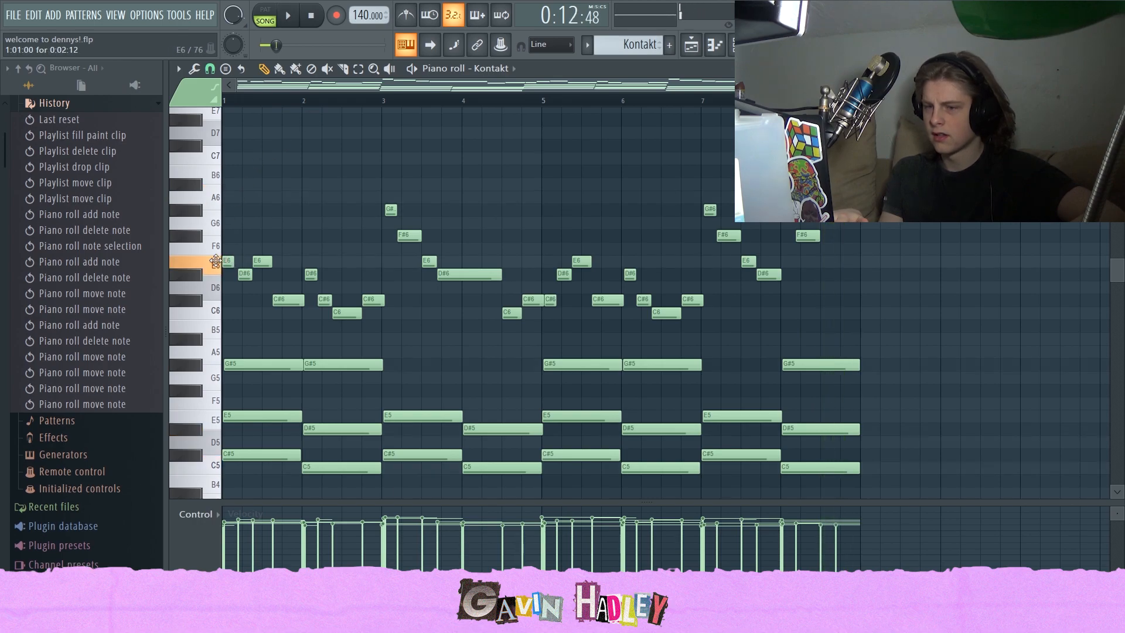
key("ctrl+alt+z")
key("ctrl+alt+z")
key("ctrl+alt+z")
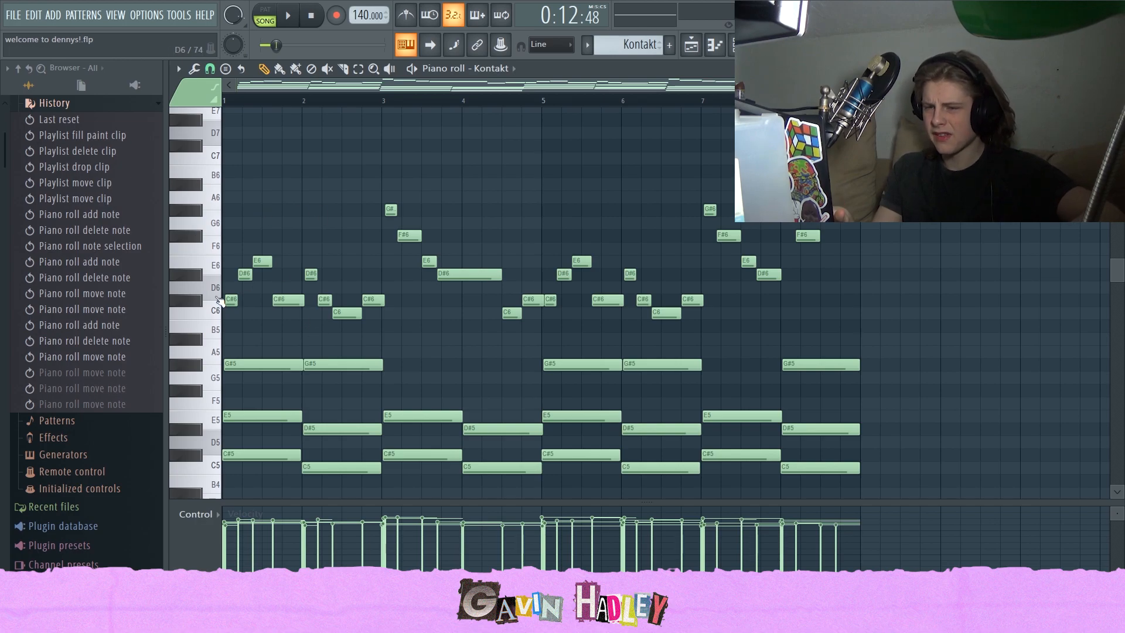
Step: Play the Kontakt pattern from the start through the opening bars to hear the original melody
scroll(253, 309, "down", 2)
scroll(249, 239, "up", 3)
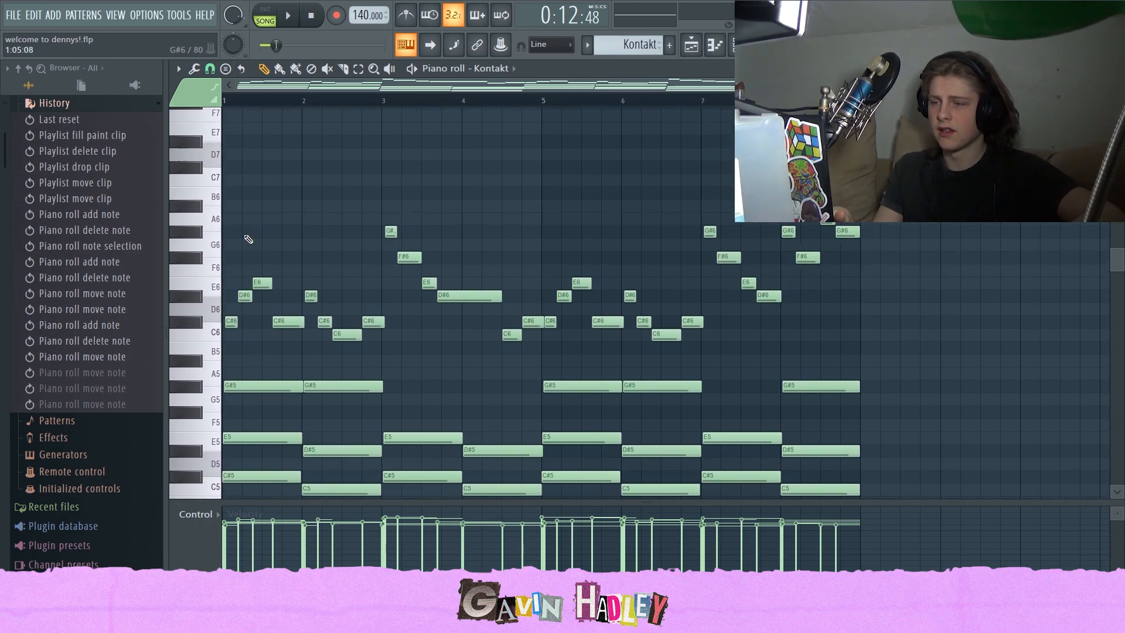
scroll(249, 239, "up", 1)
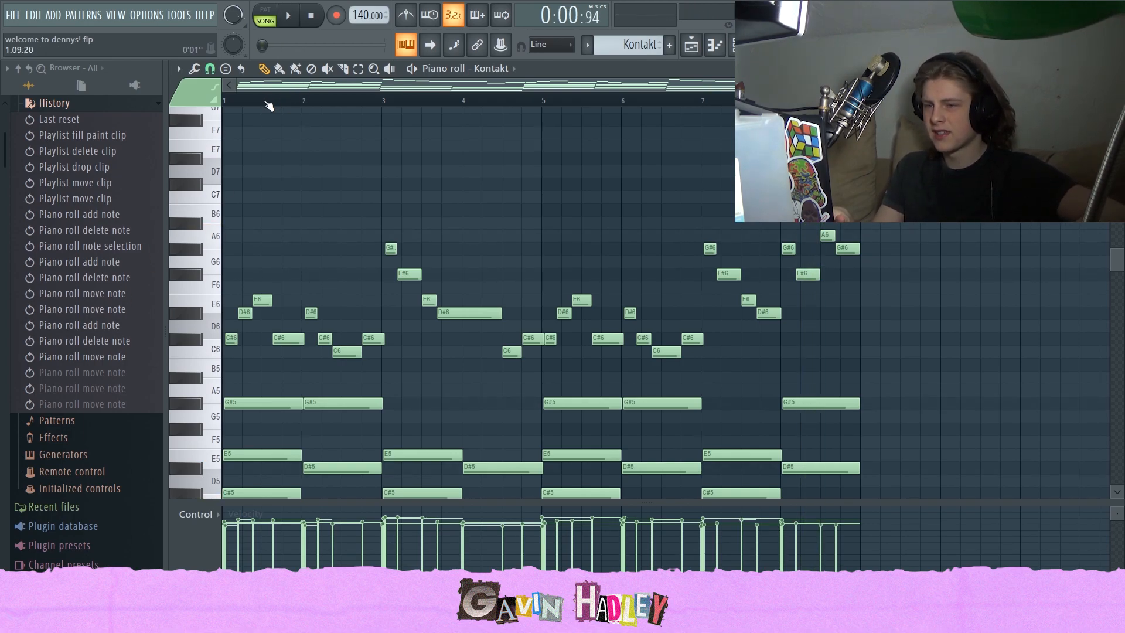
scroll(348, 254, "down", 5)
key("space")
scroll(348, 254, "up", 3)
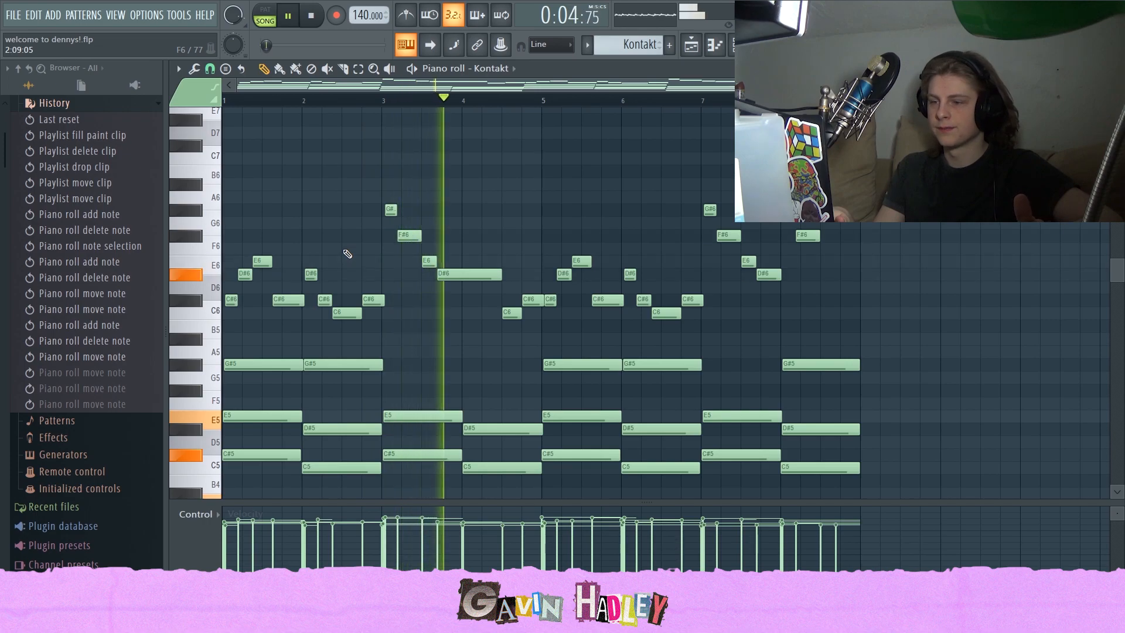
key("space")
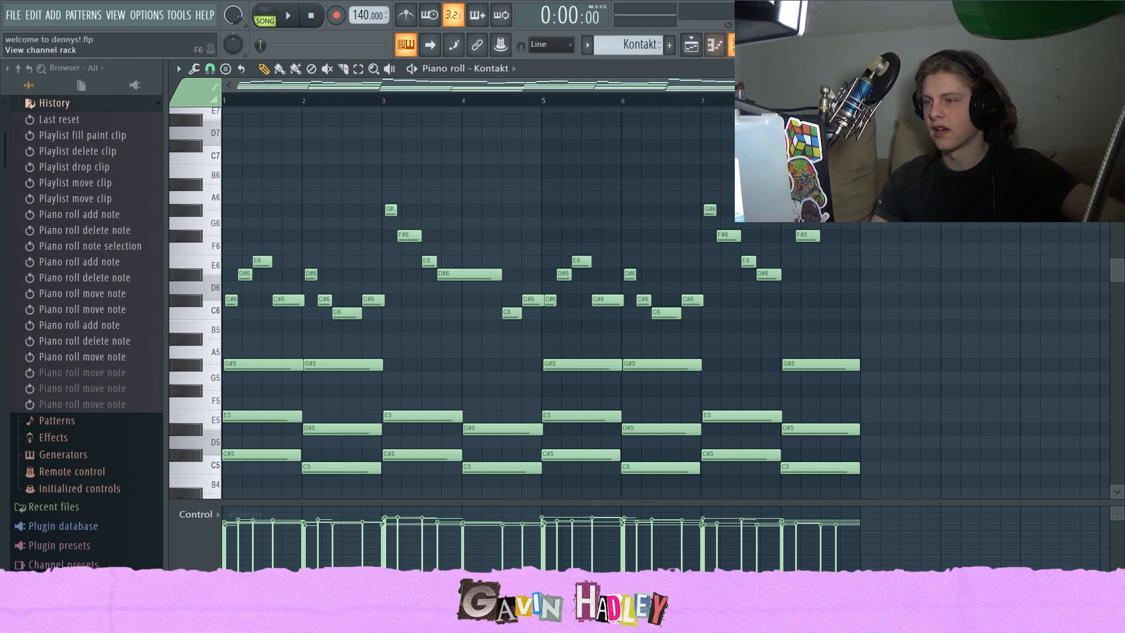
Step: Open the Cassette effect on the Kontakt mixer track and reposition its window so all its controls show
left_click(715, 45)
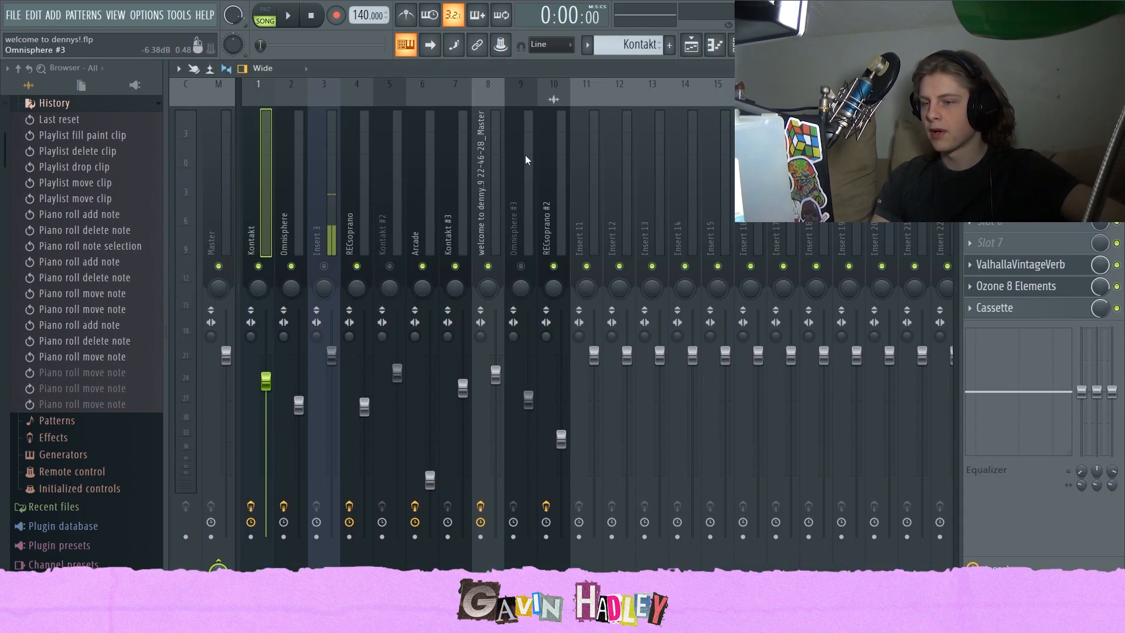
left_click(1000, 311)
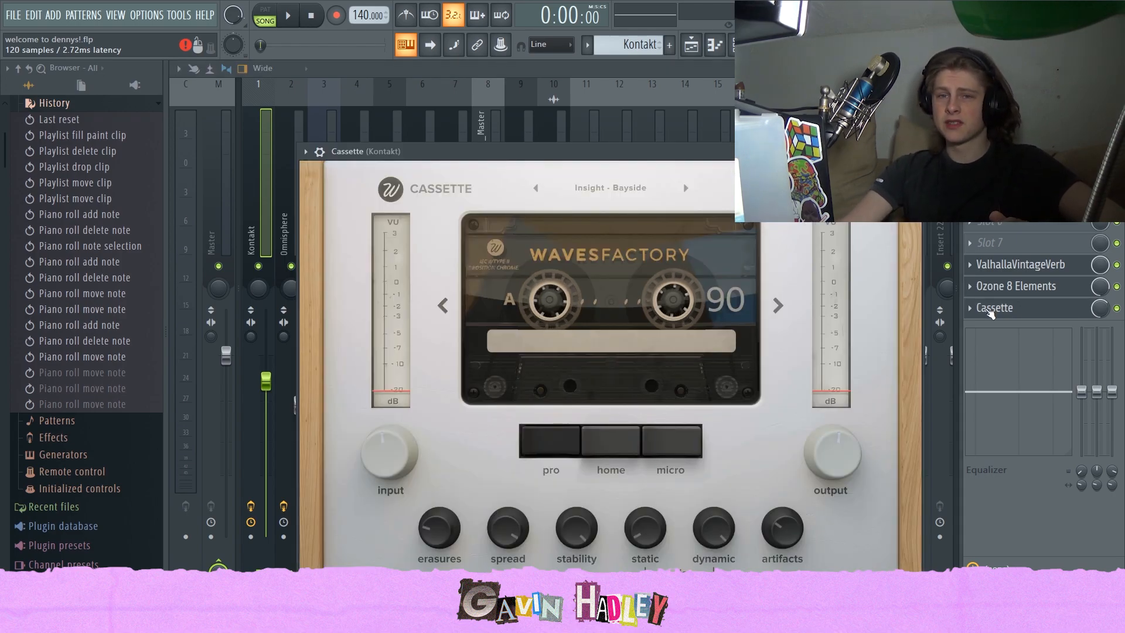
left_click_drag(706, 154, 705, 128)
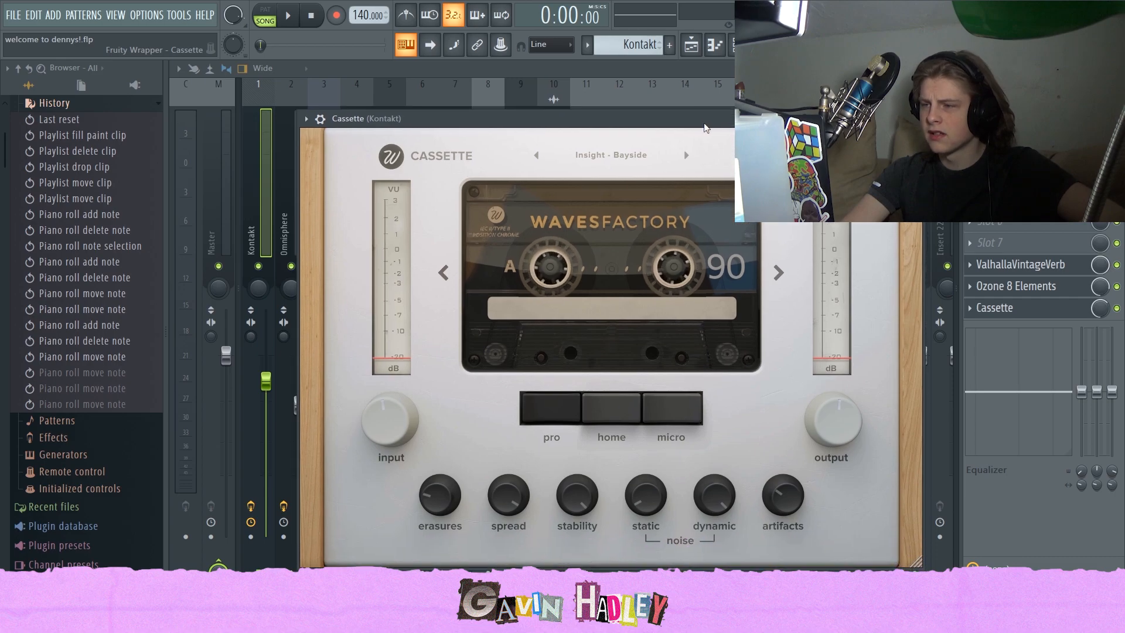
mouse_move(585, 496)
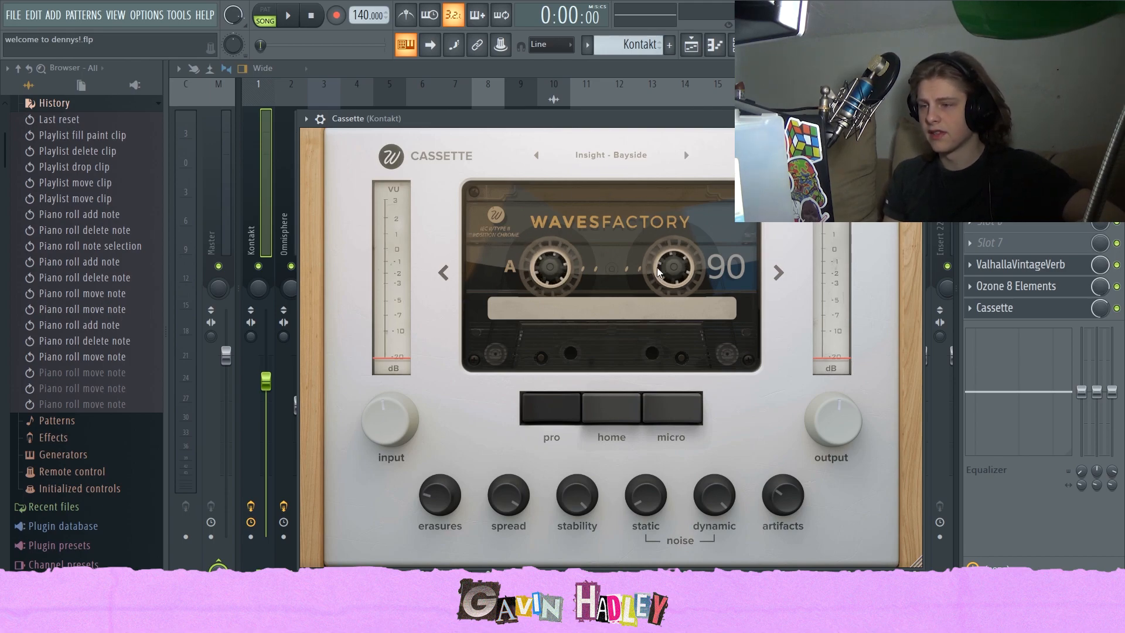
Step: Try the Type III tape in Cassette, switch back to Type II, and inspect the static and dynamic noise settings
left_click(776, 273)
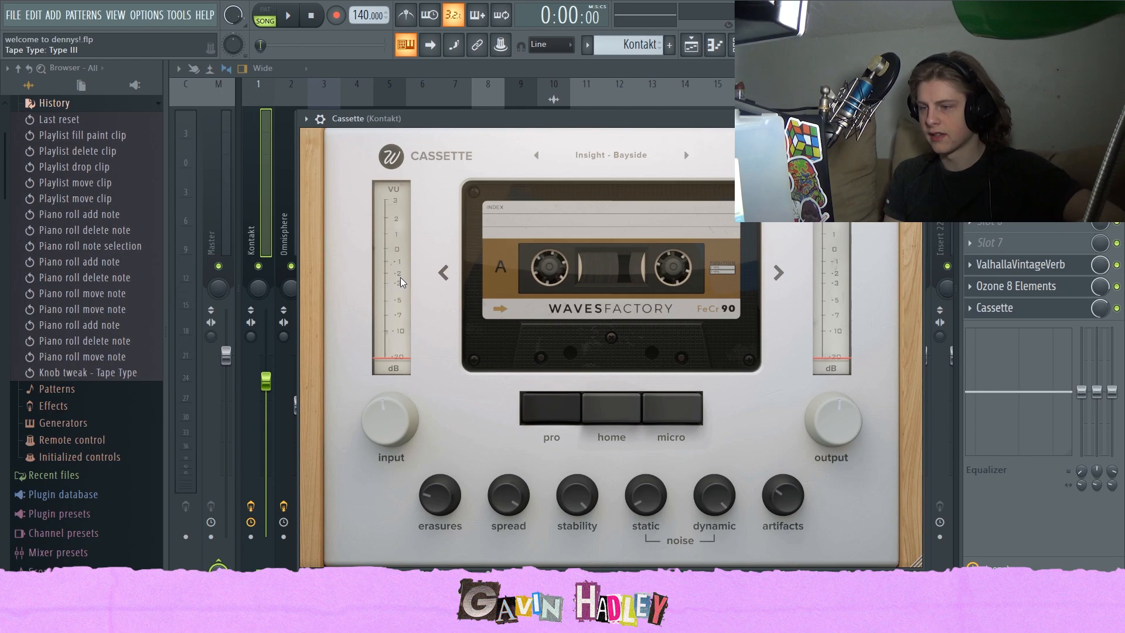
left_click(445, 273)
mouse_move(635, 510)
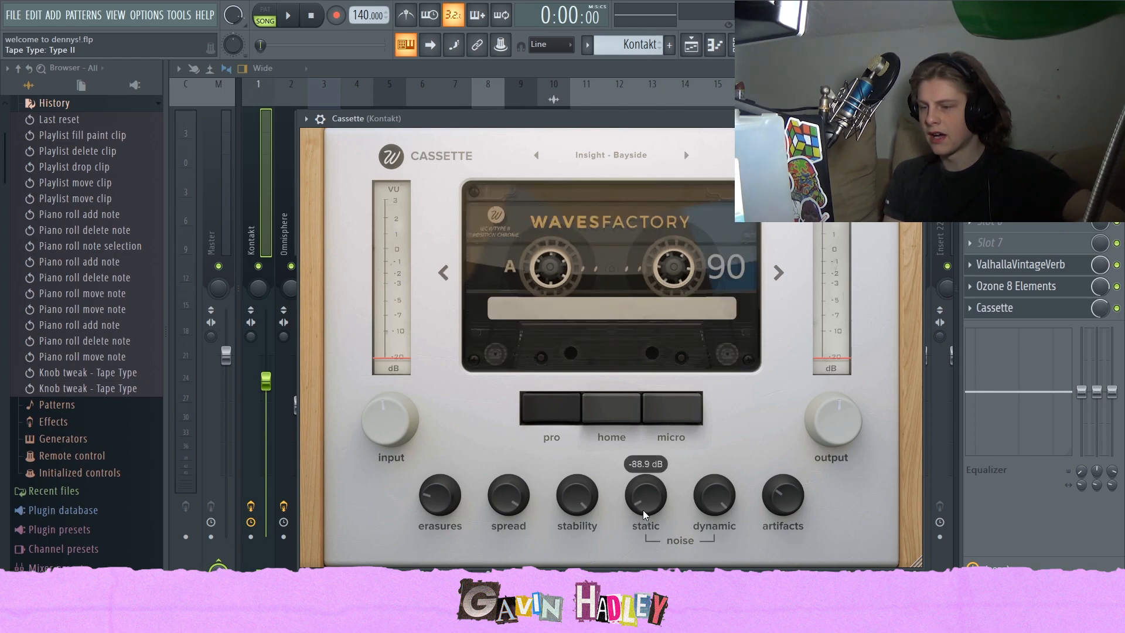
mouse_move(715, 511)
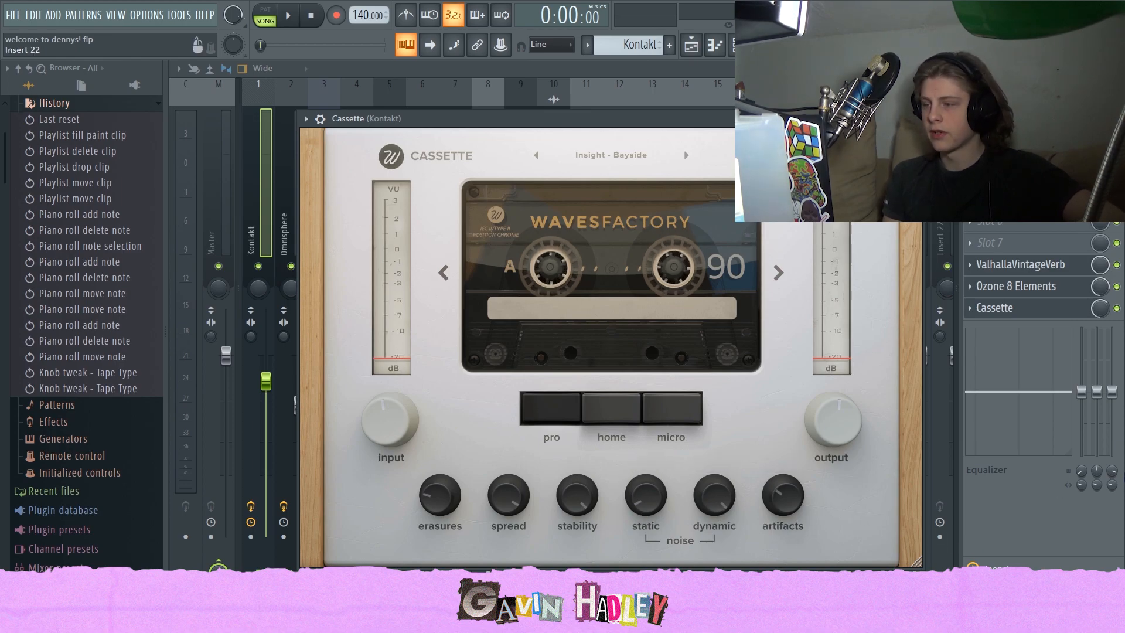
Step: Bypass Cassette, Ozone 8 Elements and ValhallaVintageVerb on the Kontakt track and play the loop dry
left_click(1117, 307)
left_click(1116, 286)
left_click(1117, 264)
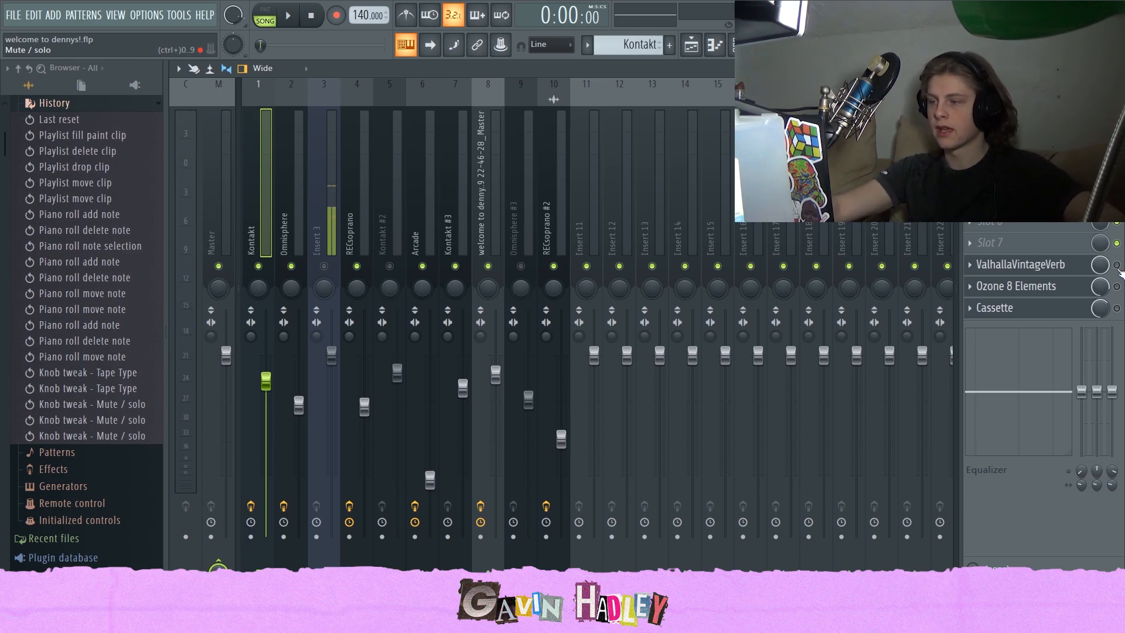
key("space")
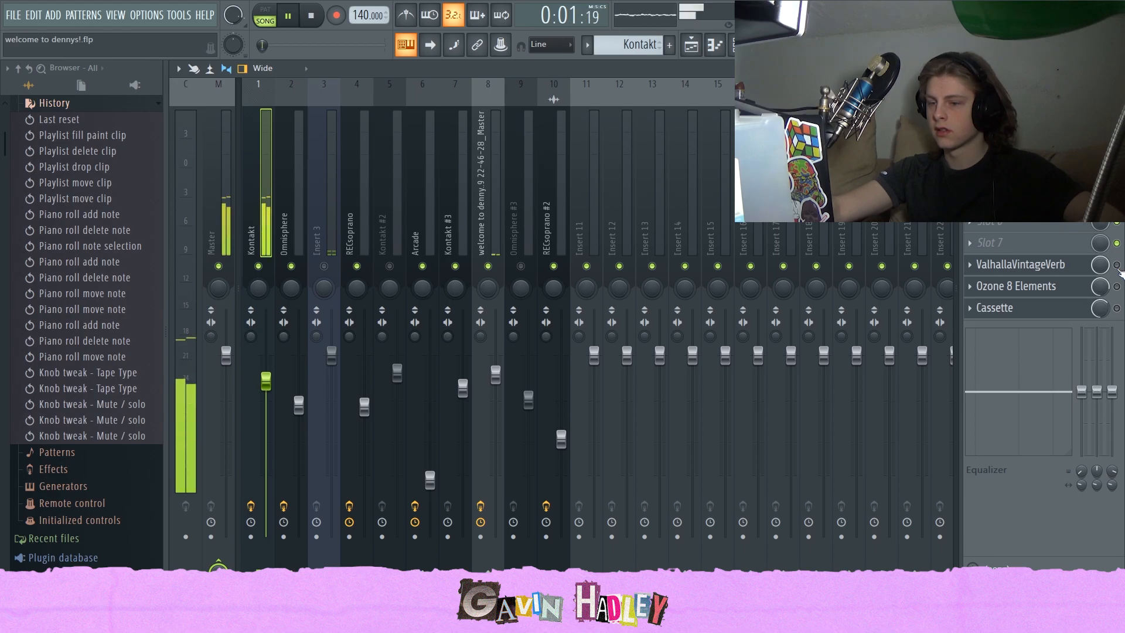
key("space")
Step: Re-enable only Cassette on the Kontakt track and play the loop to hear its effect
left_click(1117, 309)
key("space")
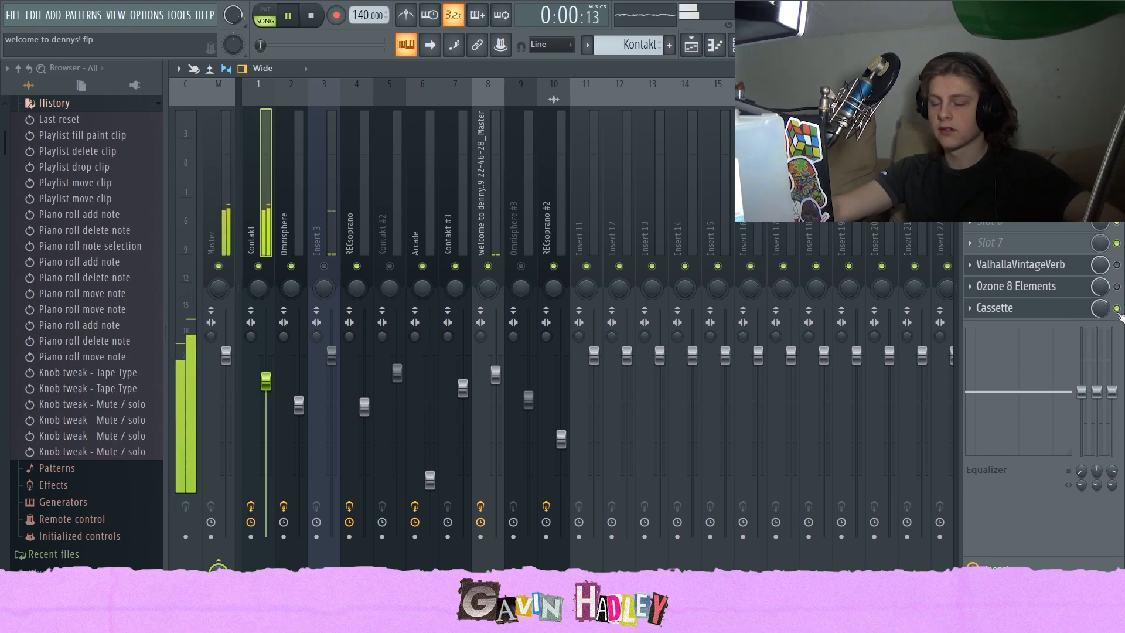
key("space")
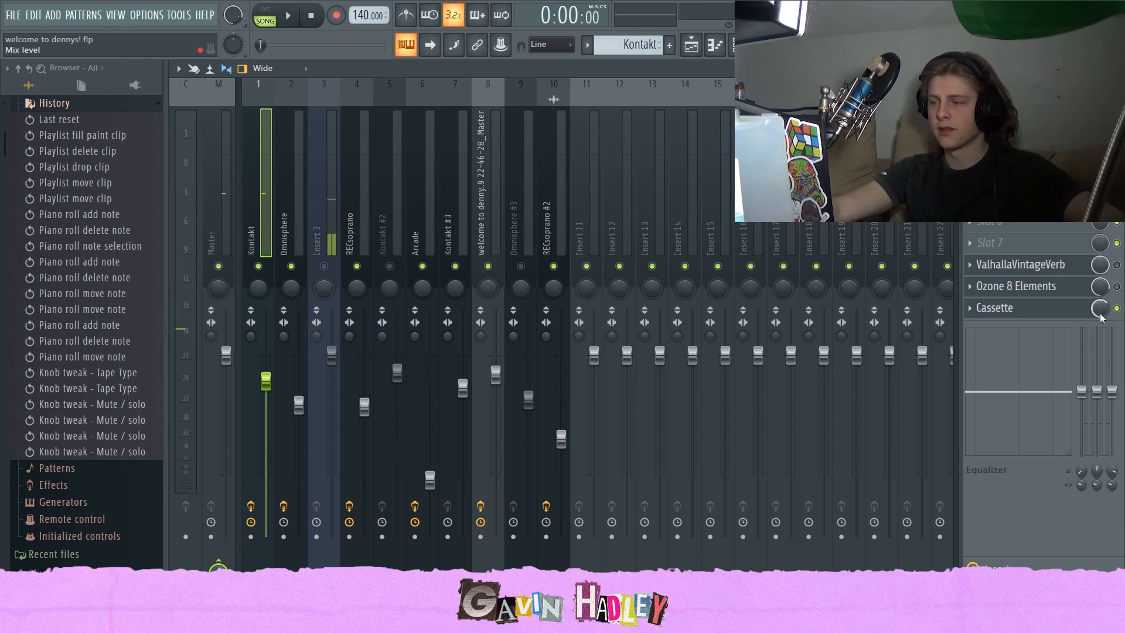
Step: Enable Ozone 8 Elements on the Kontakt track and open it to examine the Imager's width and Stereoize settings
left_click(1117, 287)
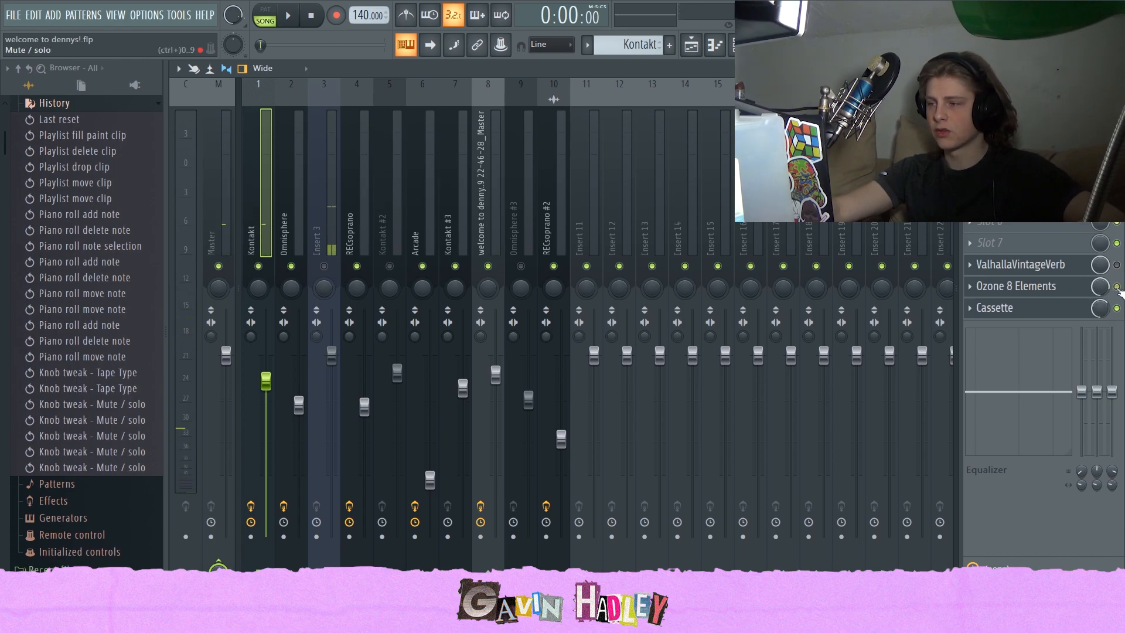
left_click(1053, 286)
left_click(1053, 286)
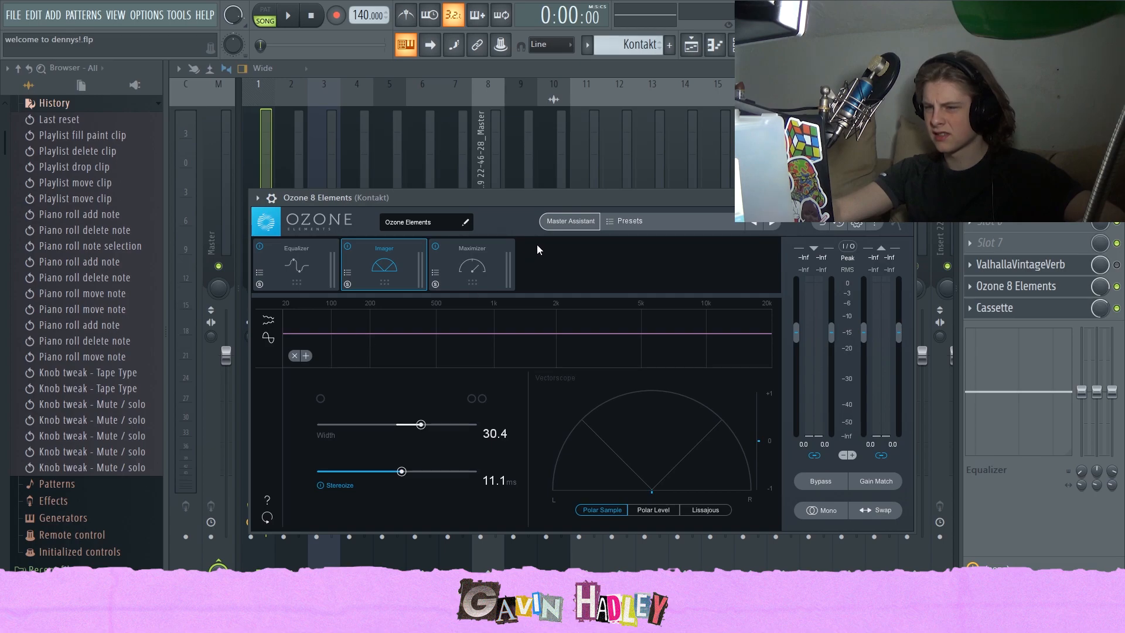
Step: Bypass Cassette, compare Ozone 8 Elements off and on, and play the loop with only Ozone enabled
left_click(1117, 287)
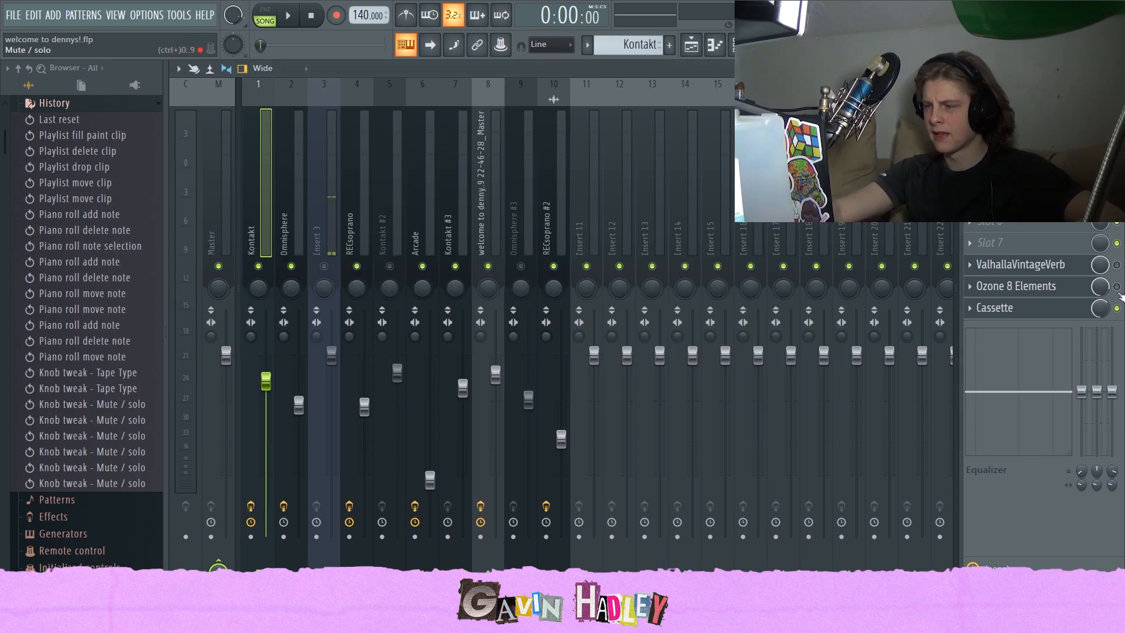
left_click(1116, 308)
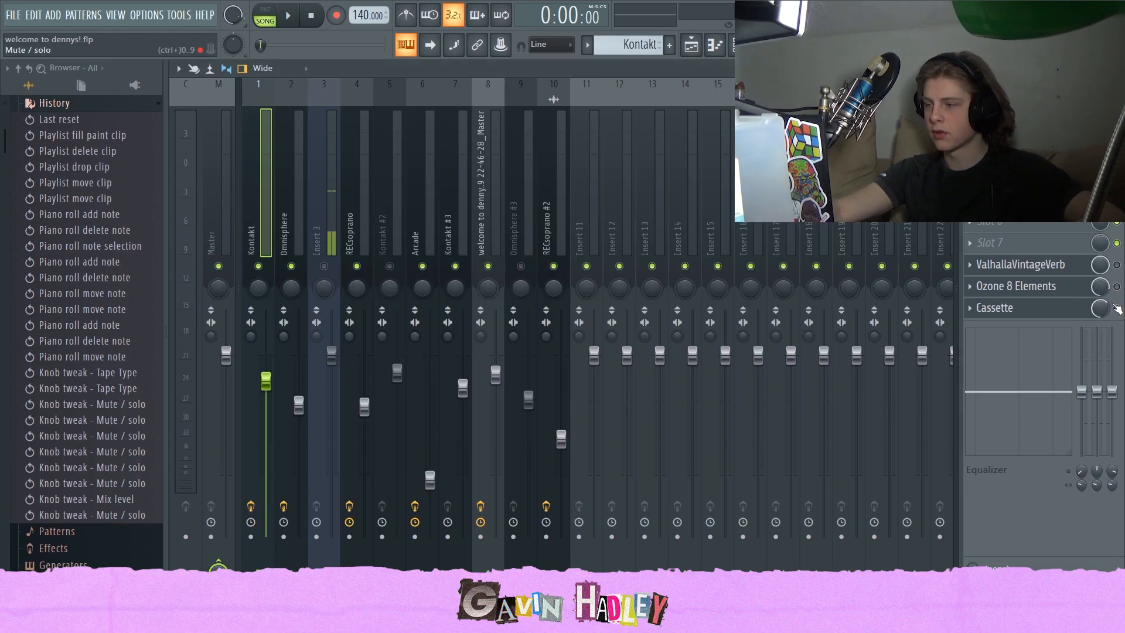
left_click(1117, 287)
left_click(1117, 287)
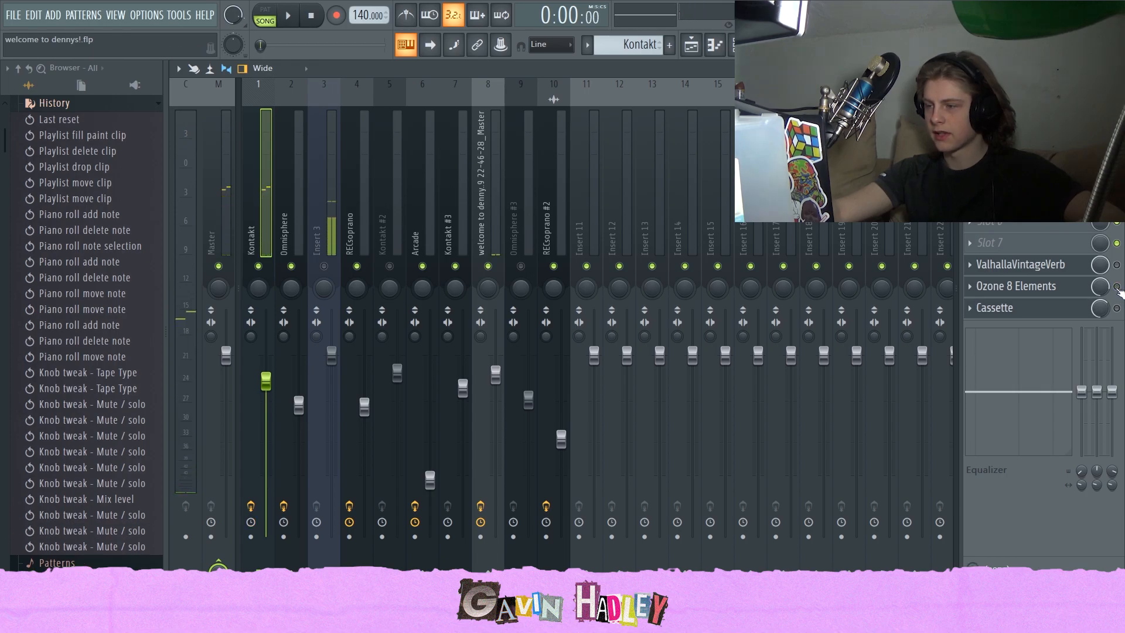
left_click(1117, 287)
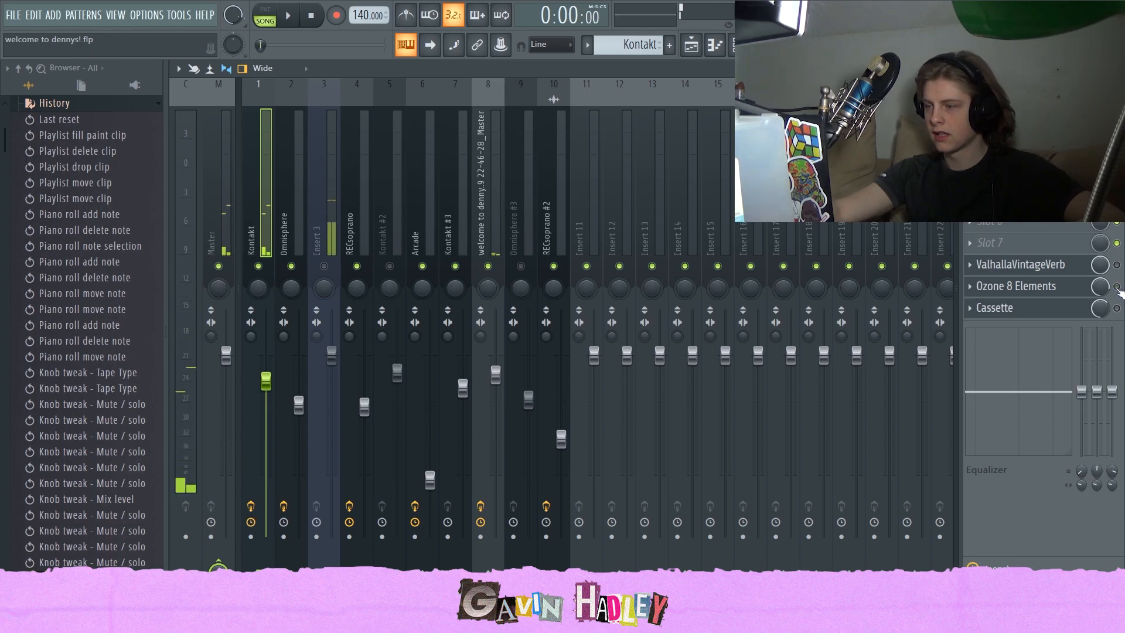
key("space")
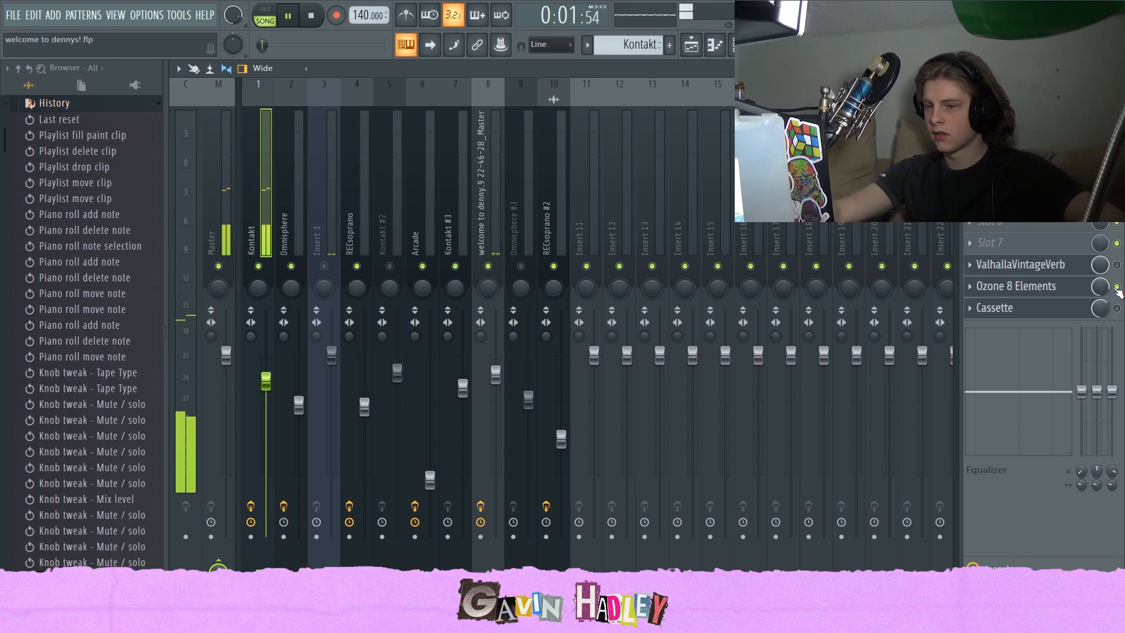
key("space")
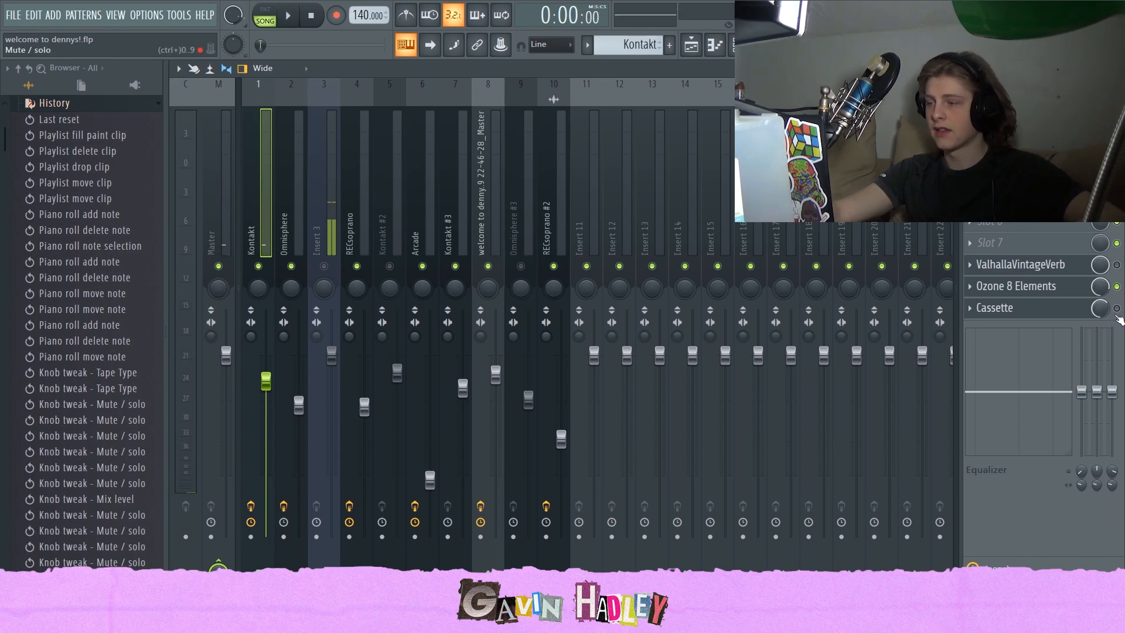
Step: Open ValhallaVintageVerb on the Kontakt track to examine its reverb settings
left_click(1026, 264)
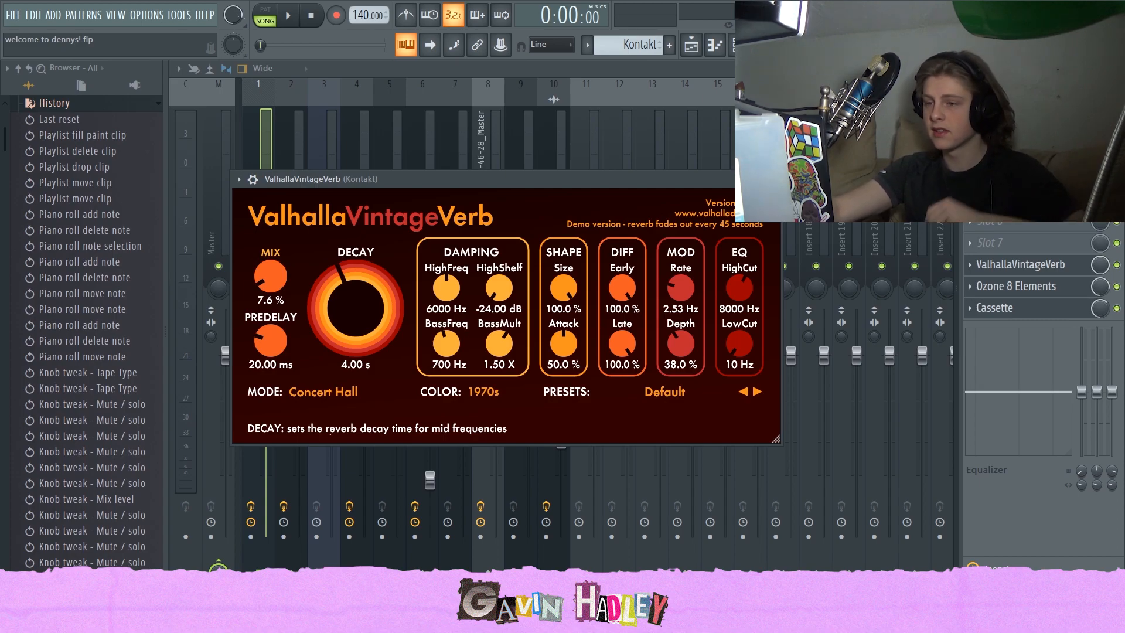
Step: Place the RECsoprano pattern in the playlist at bar 1 of Track 12, below the Kontakt clip
key("F5")
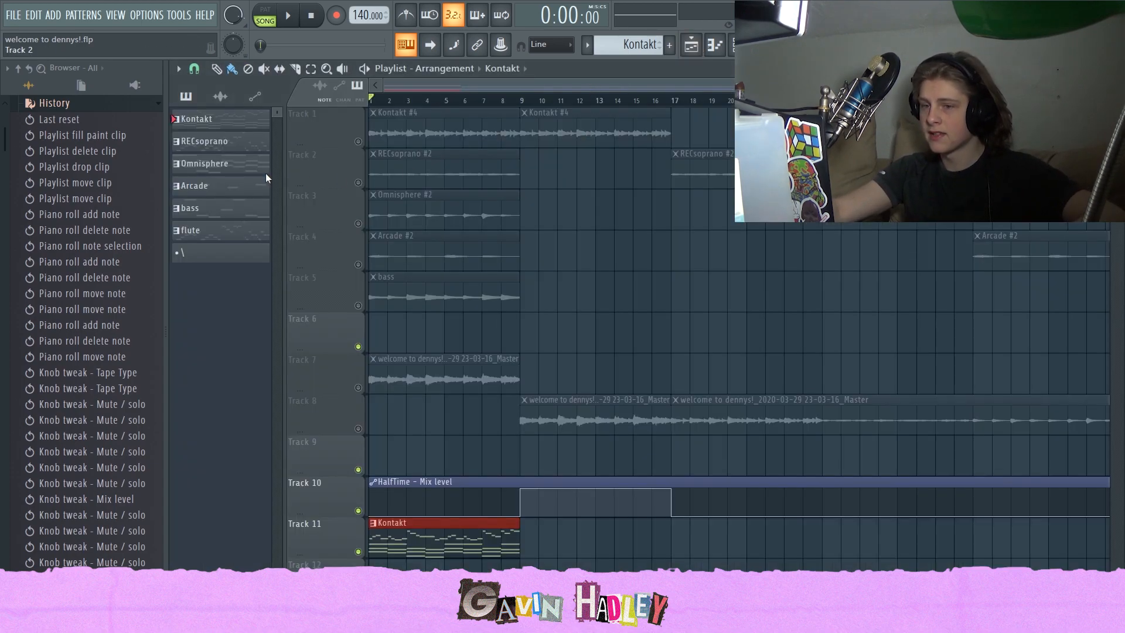
left_click(215, 143)
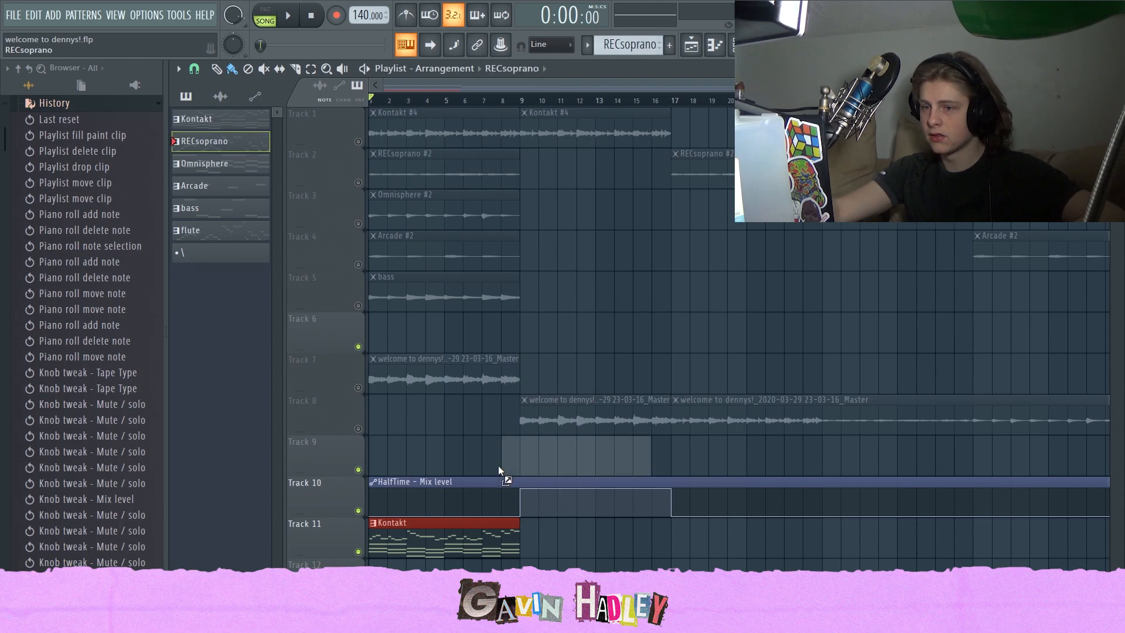
left_click(422, 564)
left_click_drag(443, 578, 415, 578)
scroll(414, 563, "down", 1)
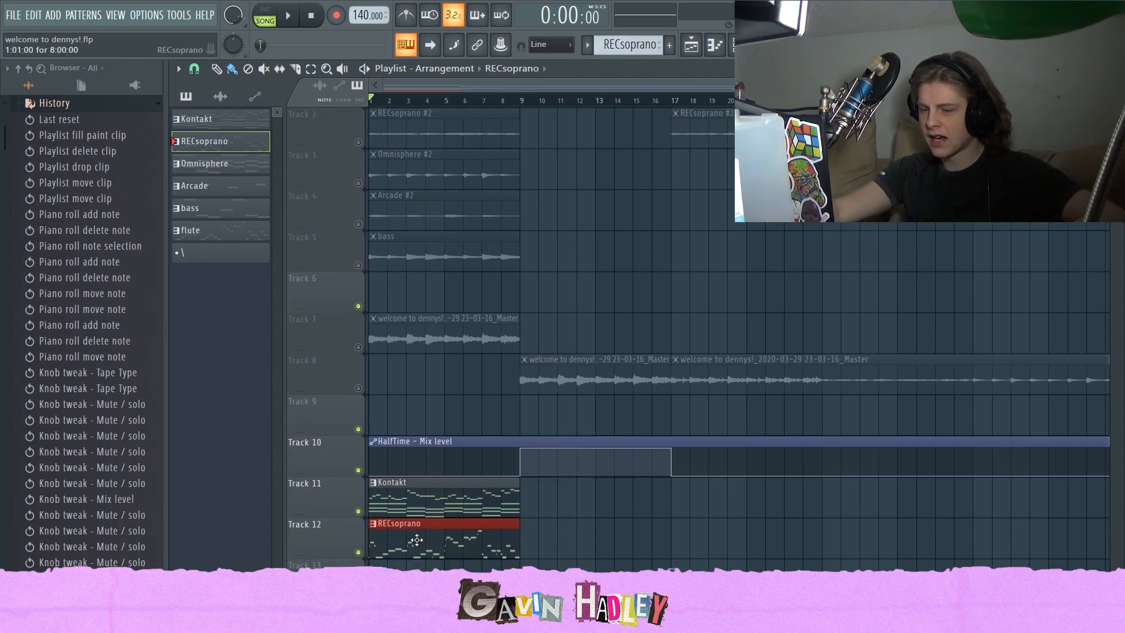
Step: Open the RECsoprano clip from the playlist in the piano roll to show its melody notes
left_click(762, 45)
left_click(762, 45)
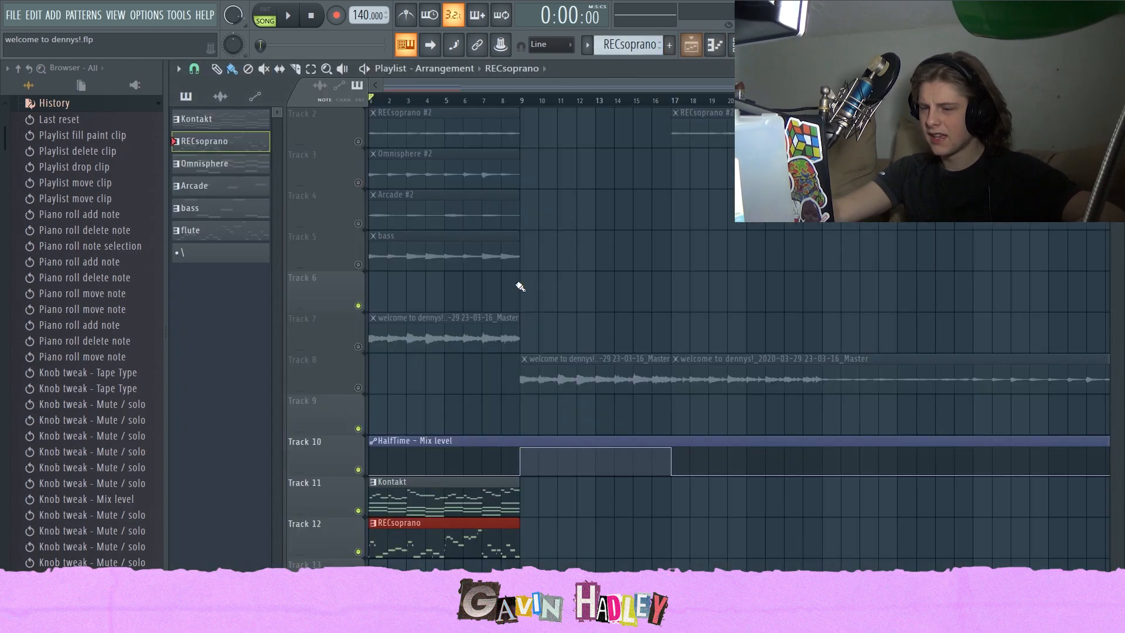
scroll(400, 458, "down", 2)
double_click(384, 459)
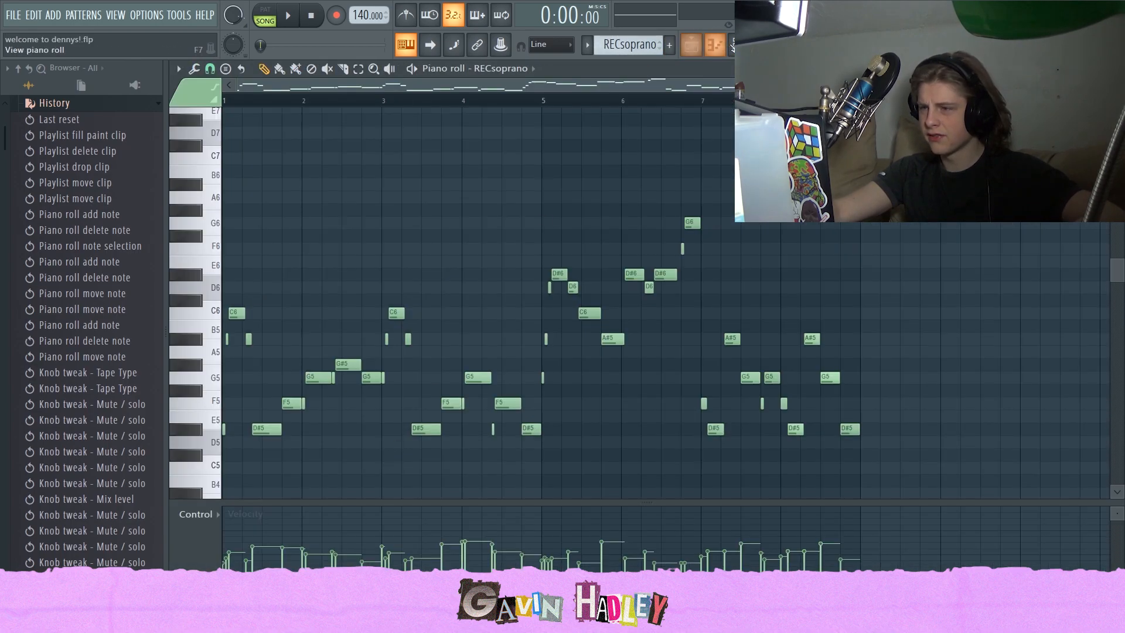
Step: Open the RECsoprano instrument from the channel rack to examine its Default Renaissance preset, and return to the piano roll
left_click(715, 45)
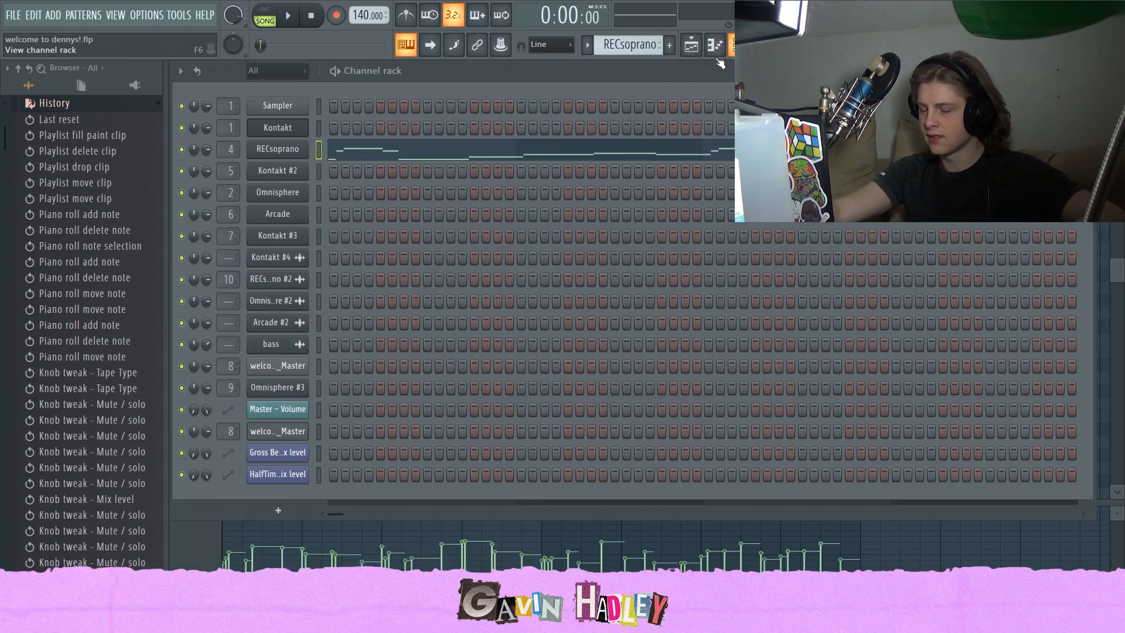
left_click(274, 150)
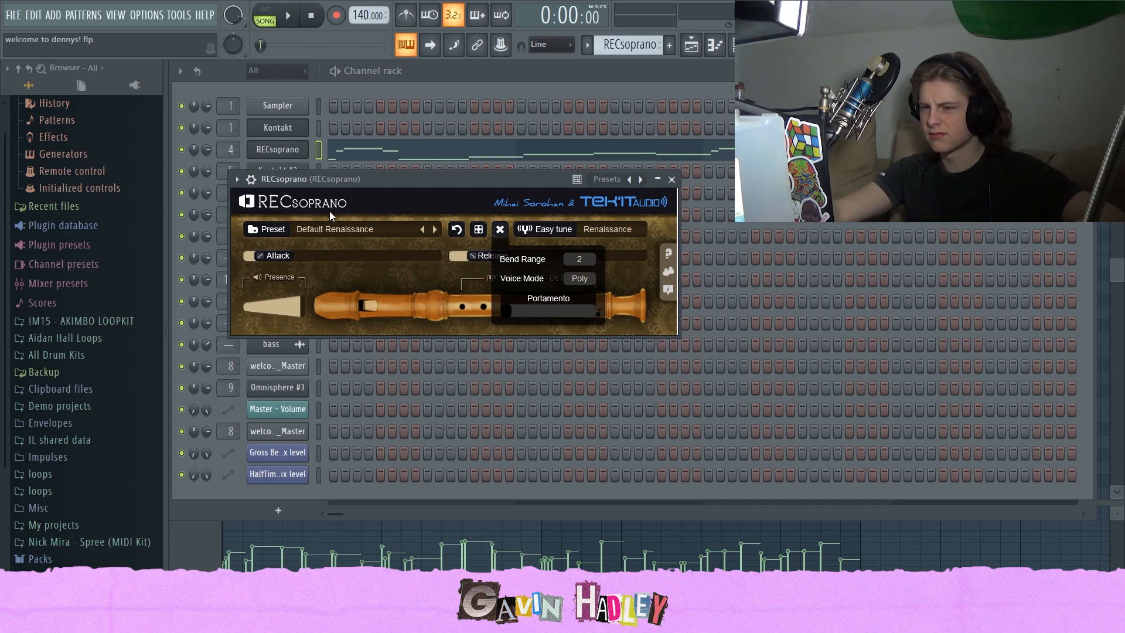
left_click_drag(361, 188, 368, 171)
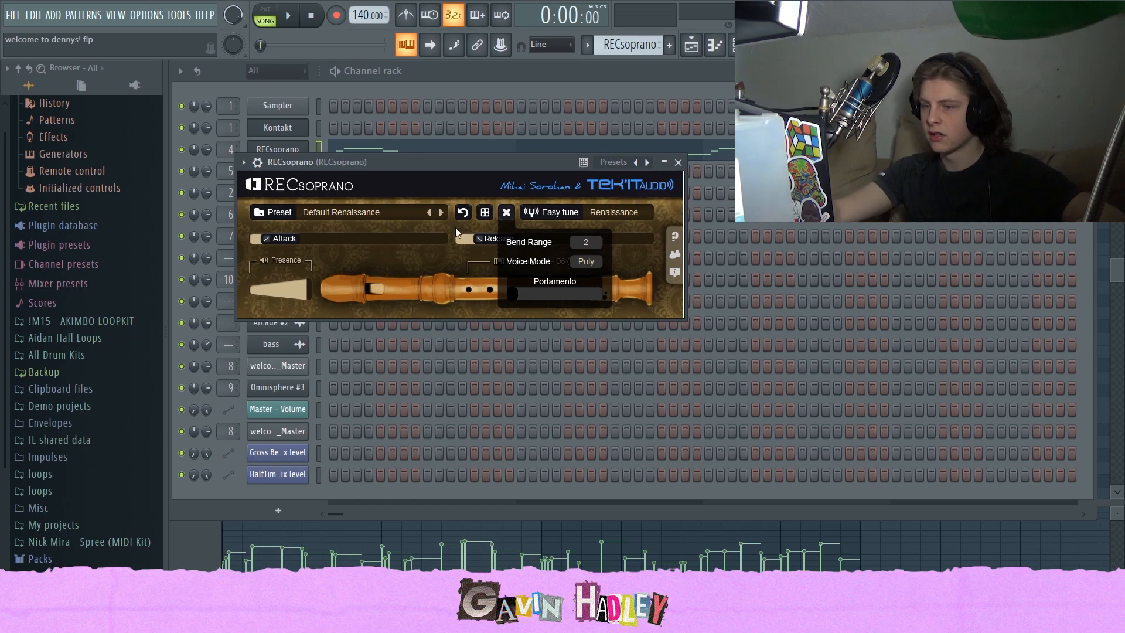
left_click(699, 46)
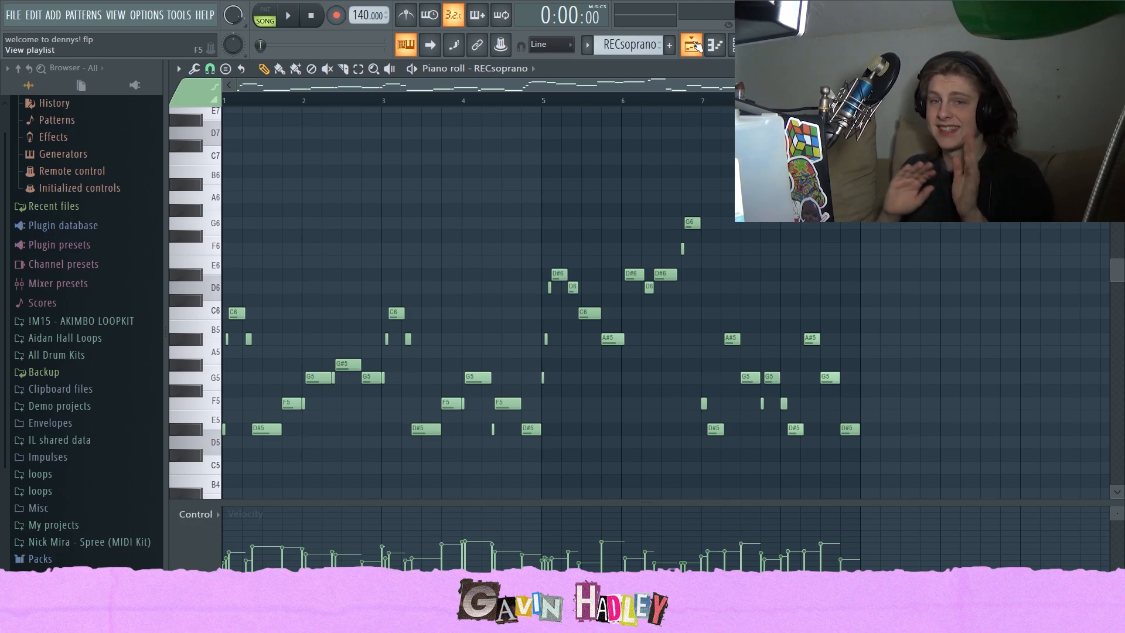
Step: Examine the opening C6, A#5, D#5 and F5 notes in bar 1 of the RECsoprano melody
key("space")
key("space")
left_click_drag(1034, 86, 471, 206)
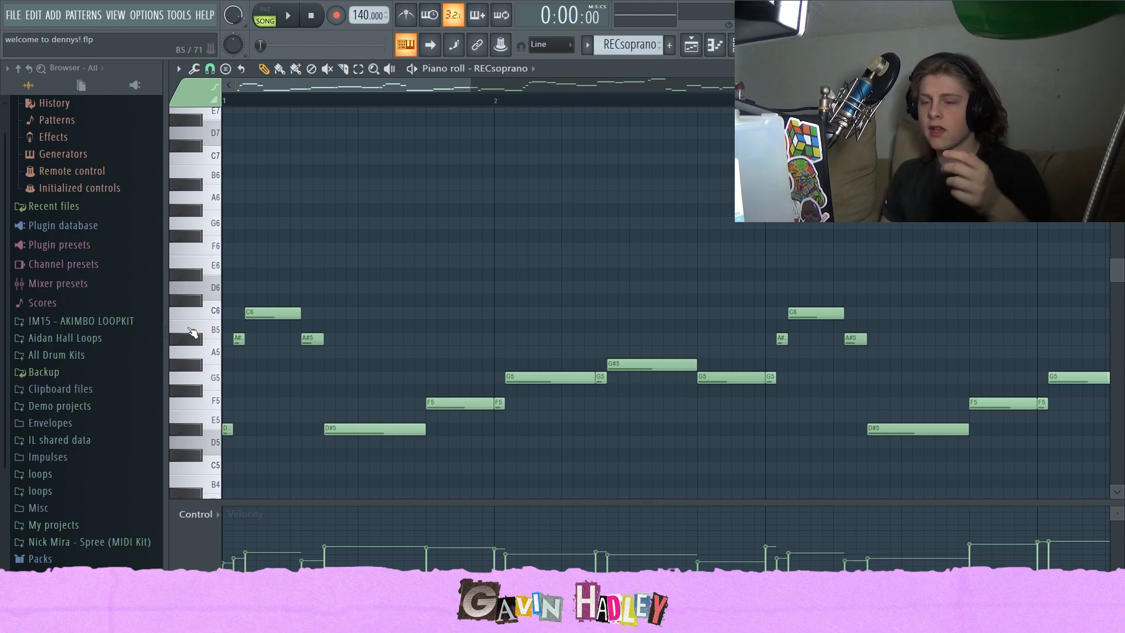
key("space")
key("space")
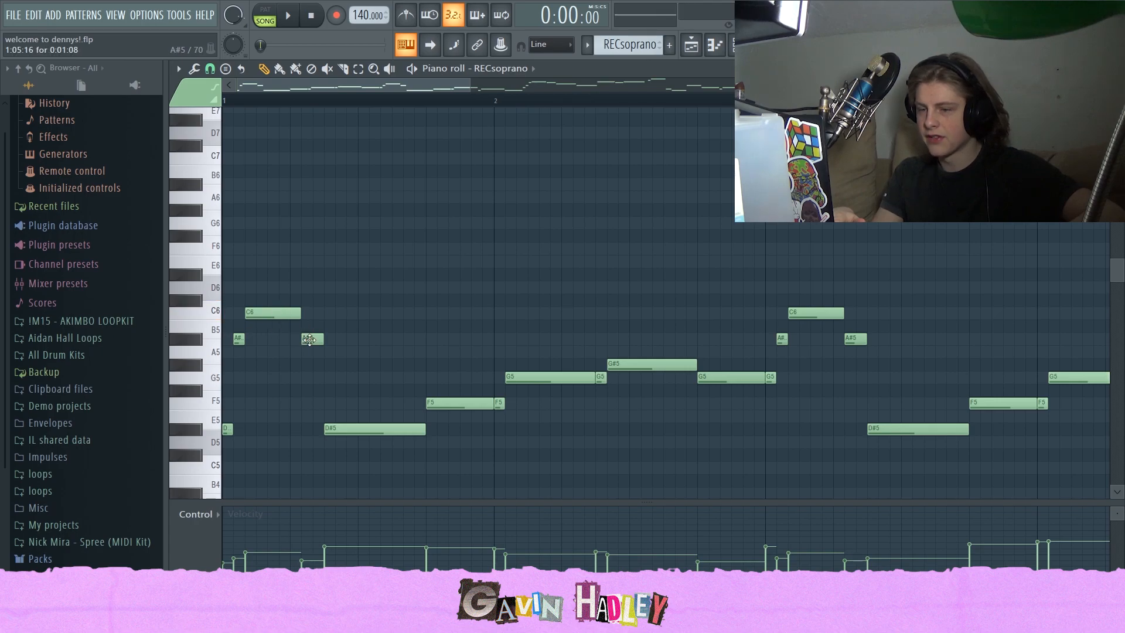
left_click_drag(348, 434, 350, 434)
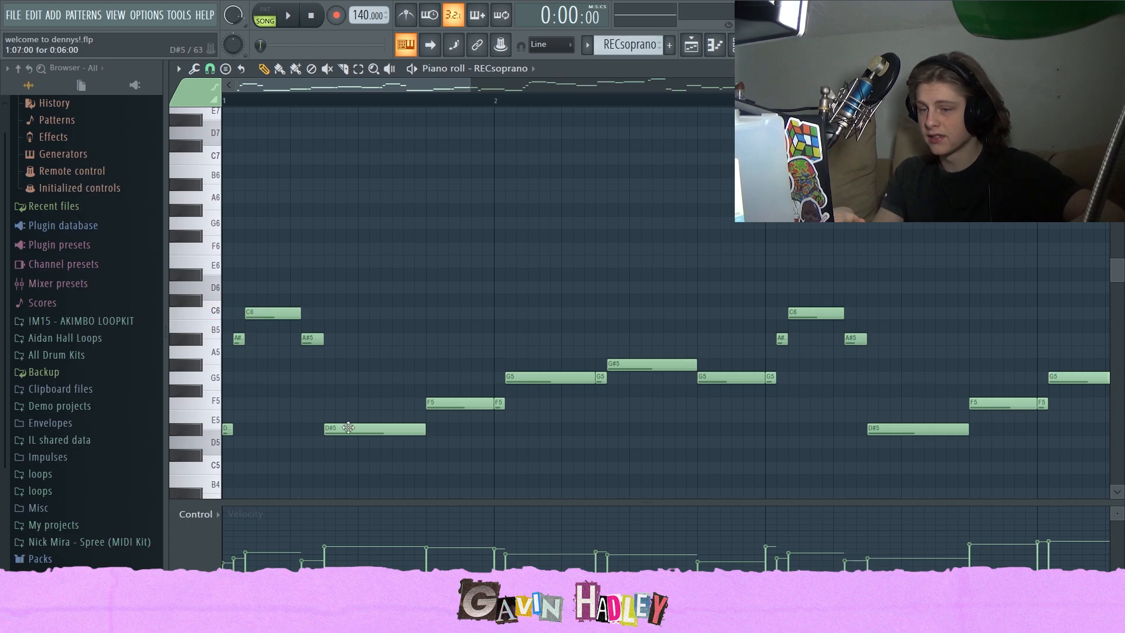
left_click(429, 405)
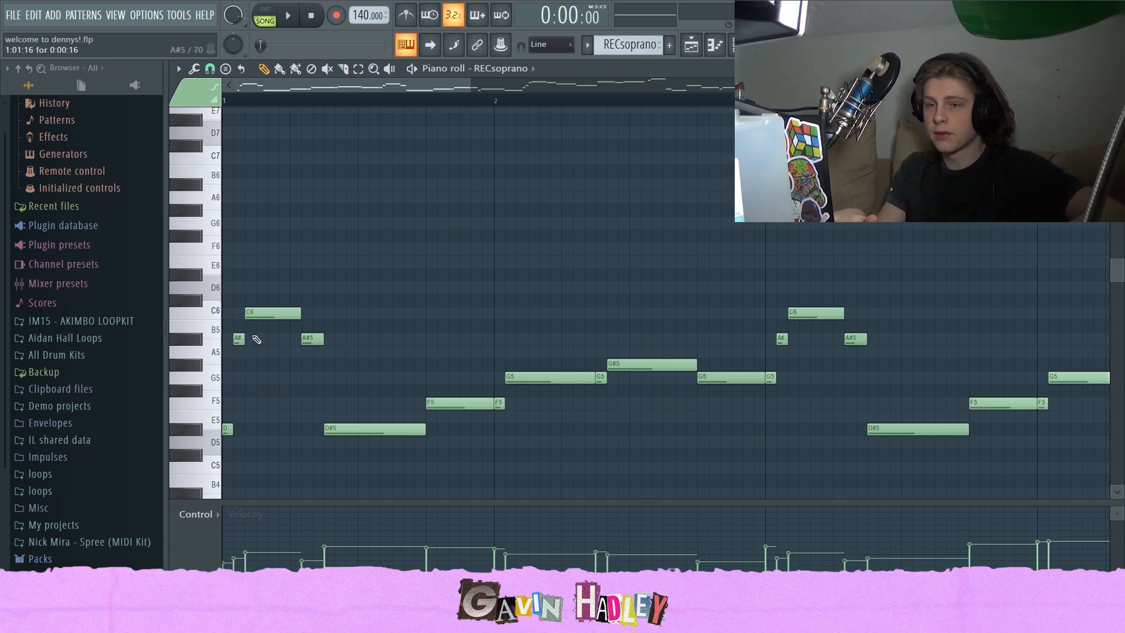
Step: Play the first two bars of the melody and examine the short repeated F5 and G5 notes in bar 2
key("space")
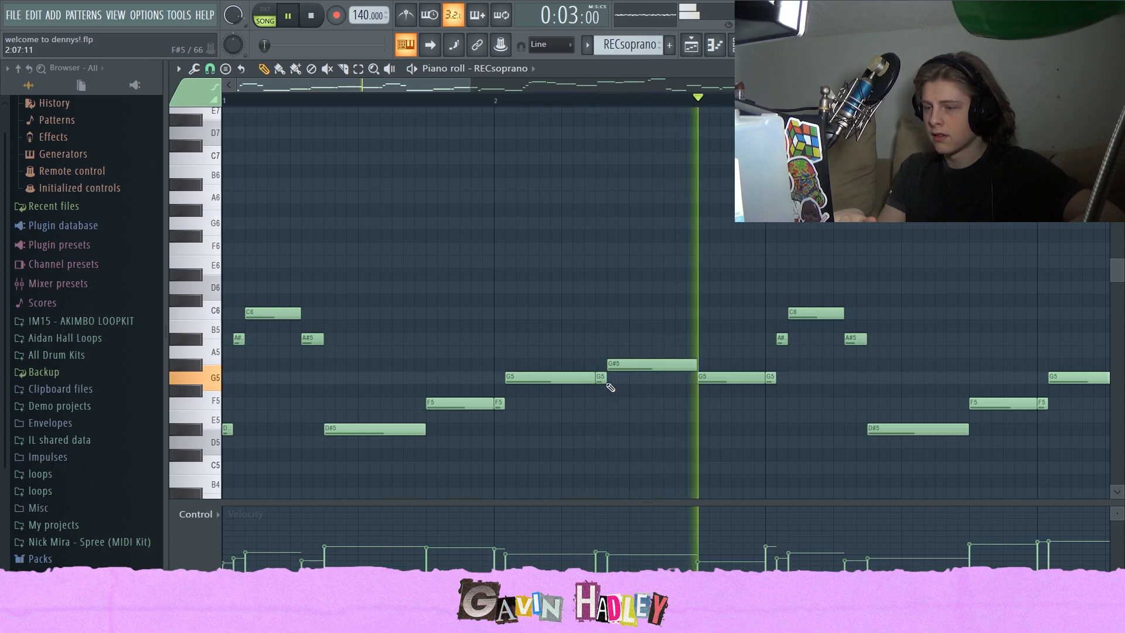
key("space")
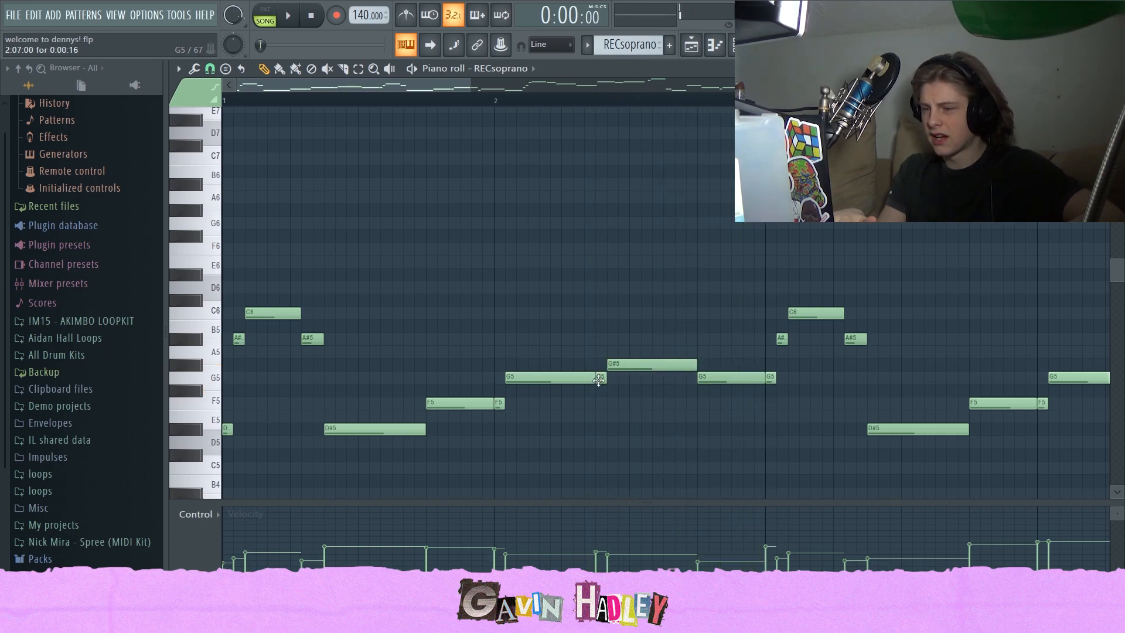
key("ctrl+s")
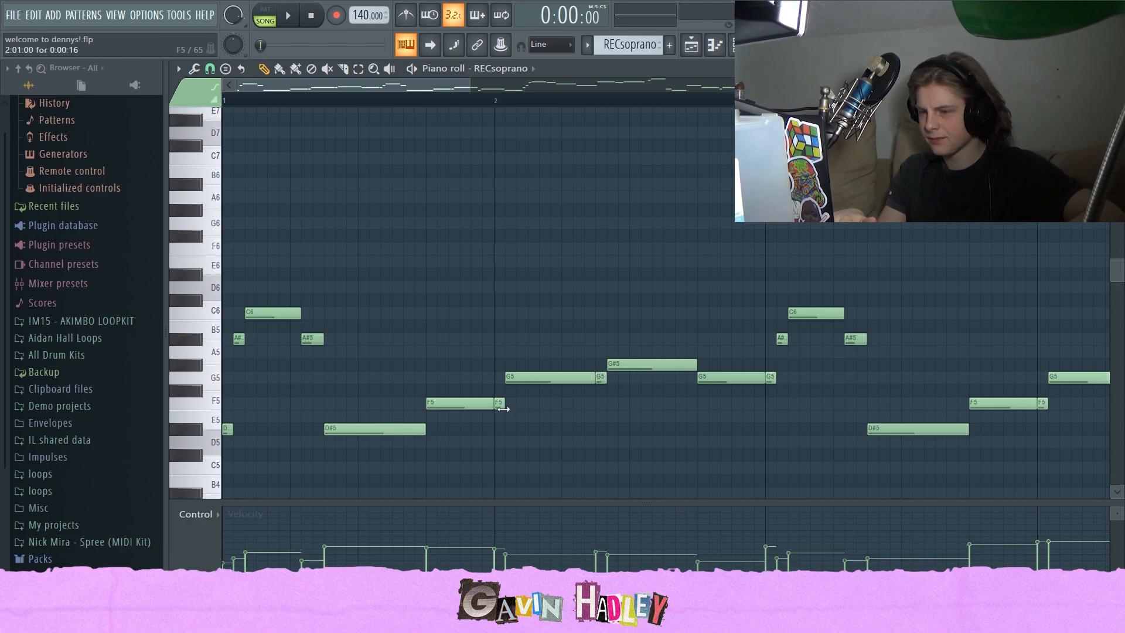
left_click(448, 406)
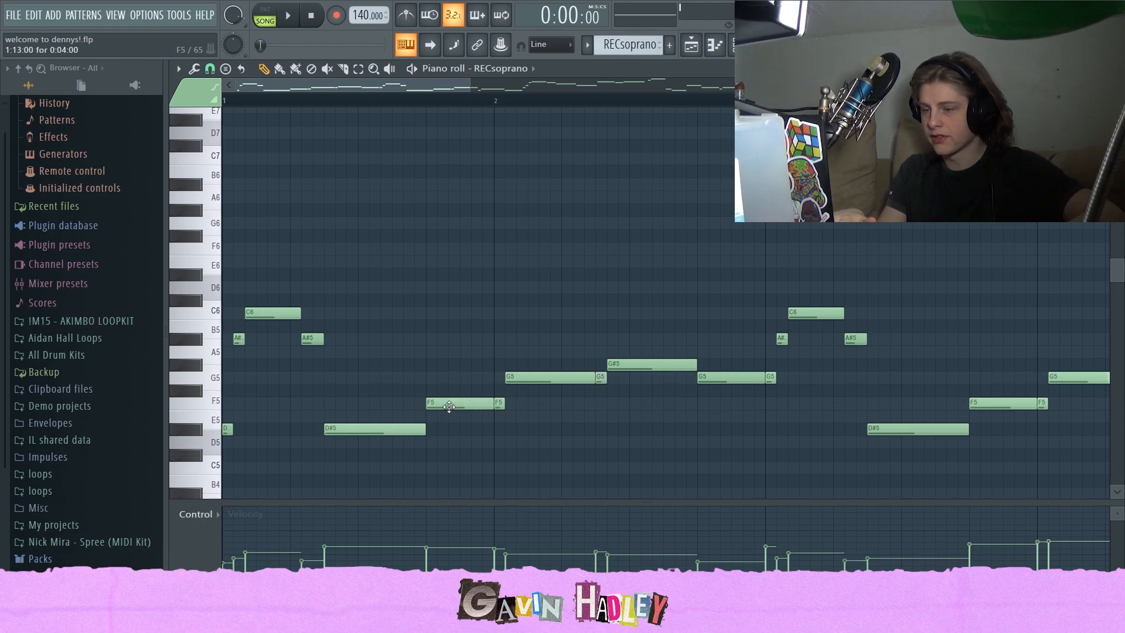
left_click(497, 409)
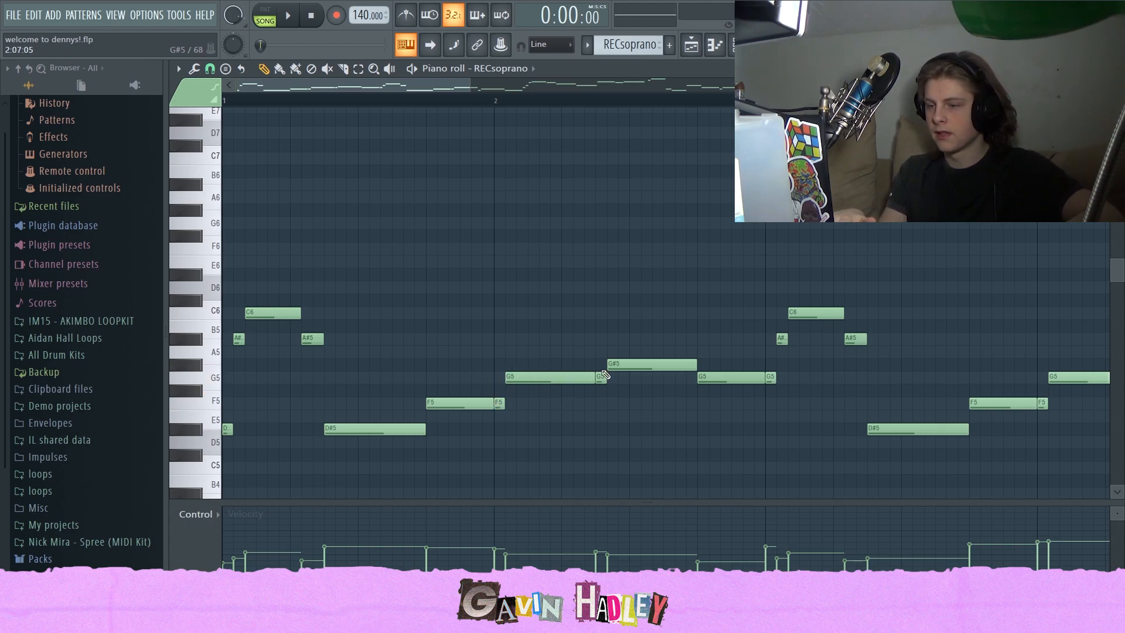
left_click_drag(471, 85, 821, 86)
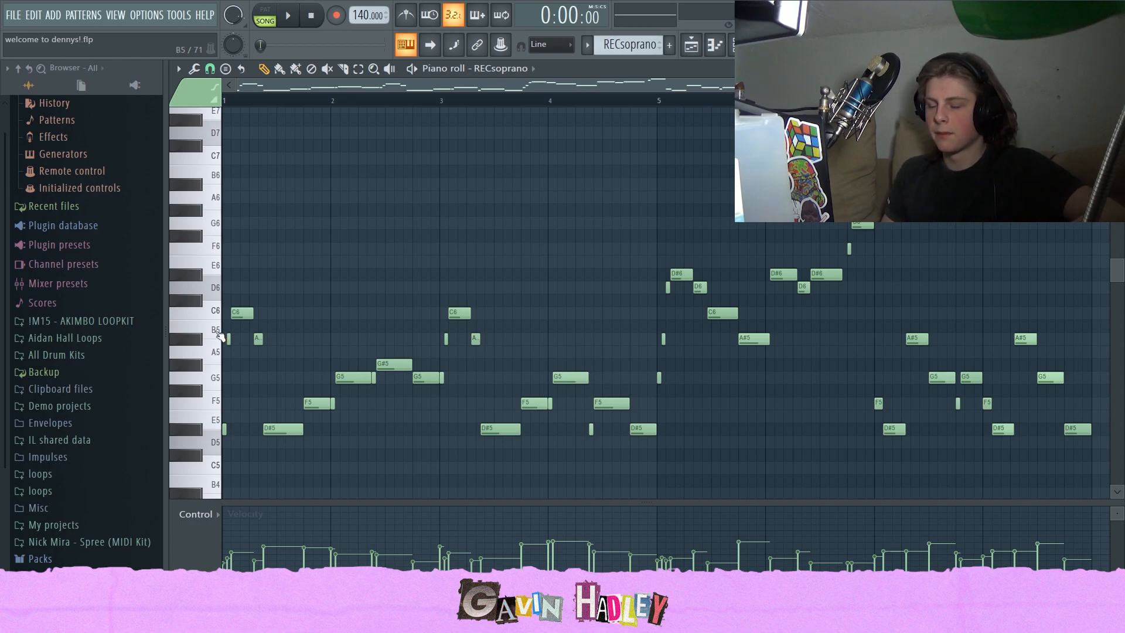
Step: Play the first half of the RECsoprano melody and point out the high D#6 and D6 notes at bar 5
key("space")
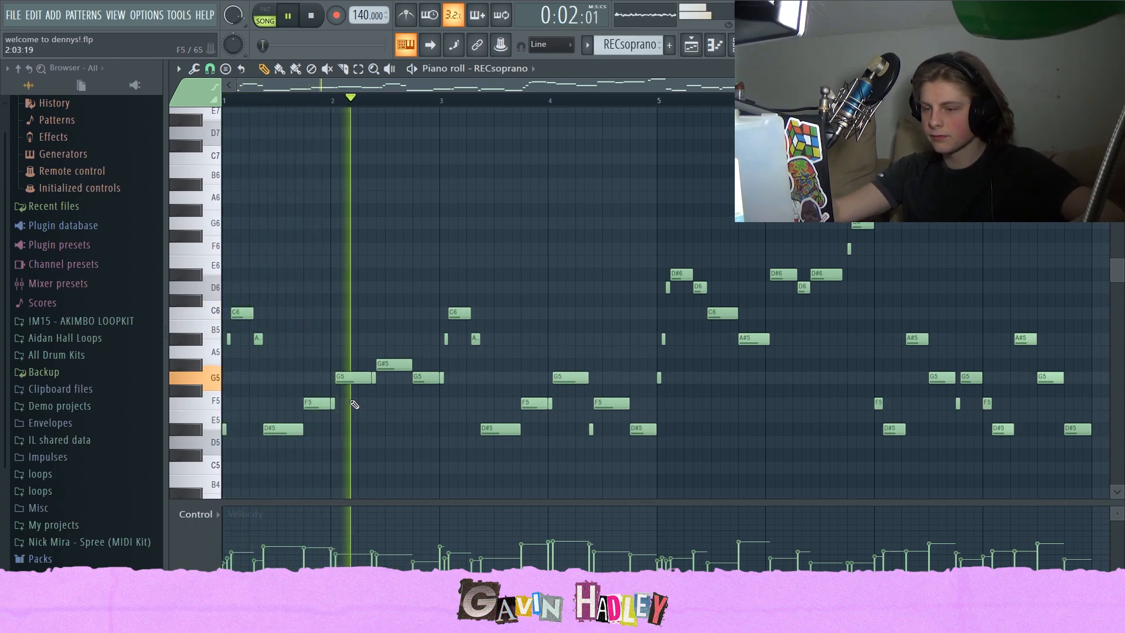
key("space")
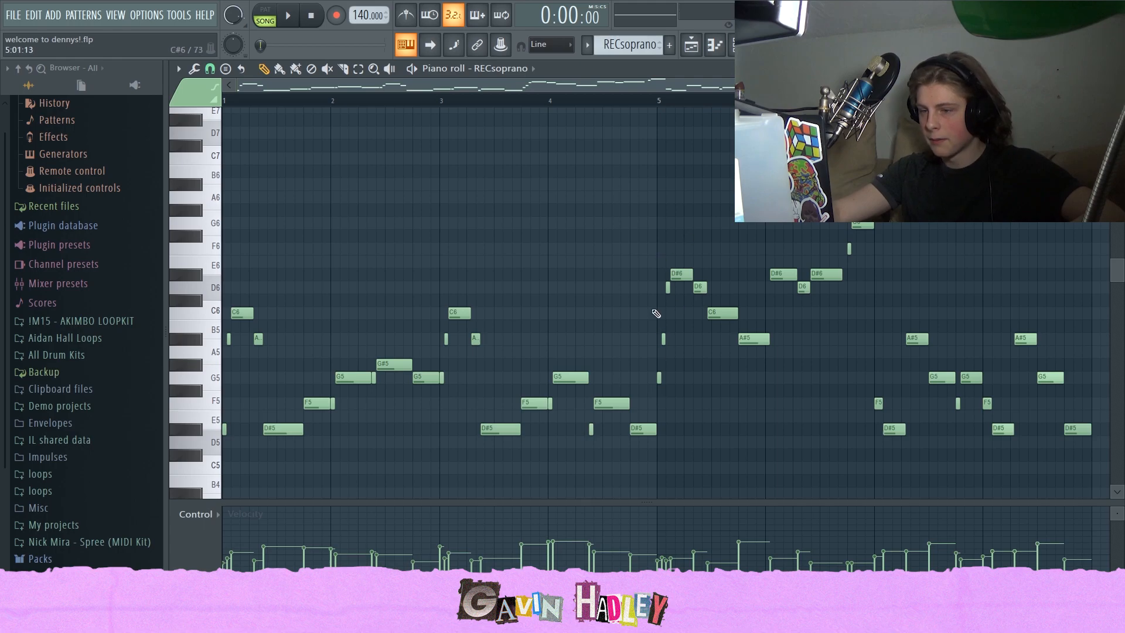
left_click(678, 272)
left_click(696, 286)
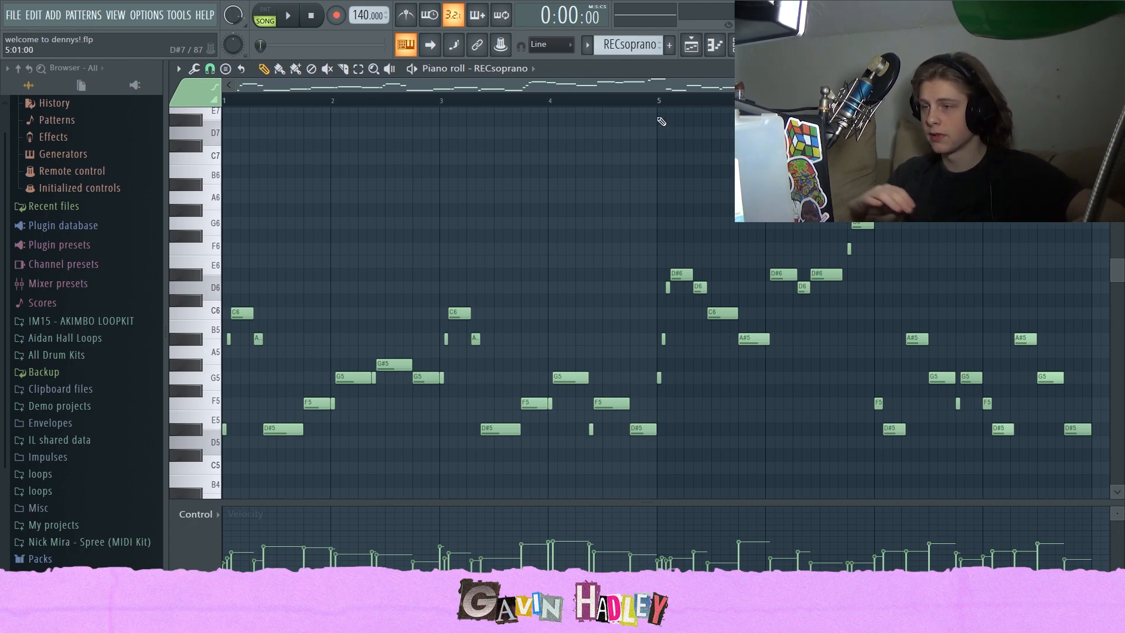
Step: Play the second half of the RECsoprano melody from bar 5
left_click(658, 101)
key("space")
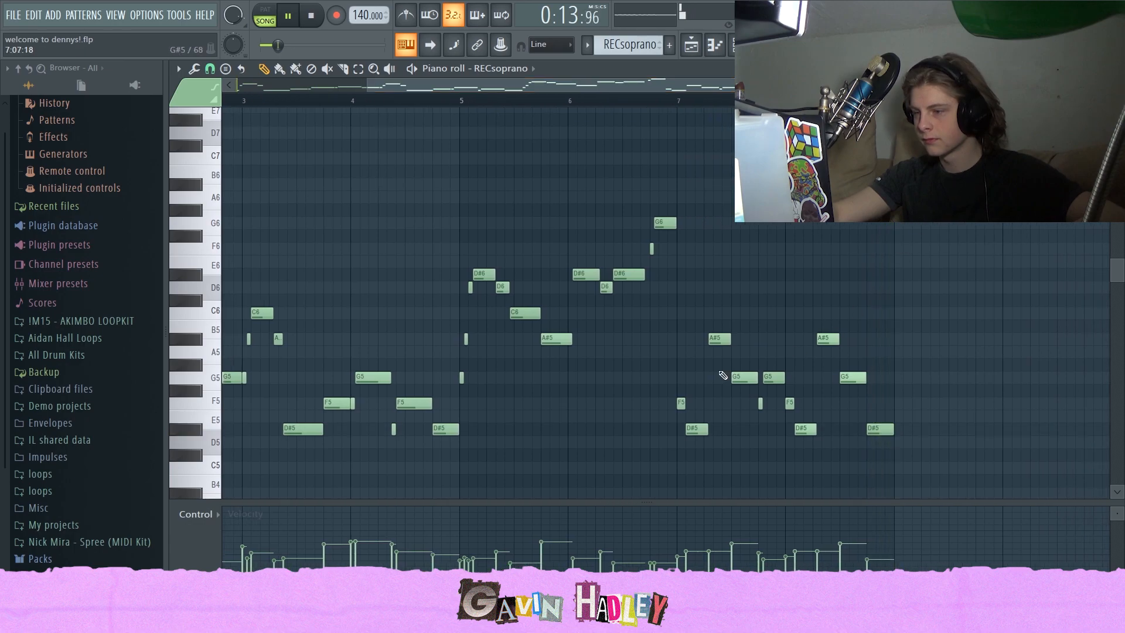
key("space")
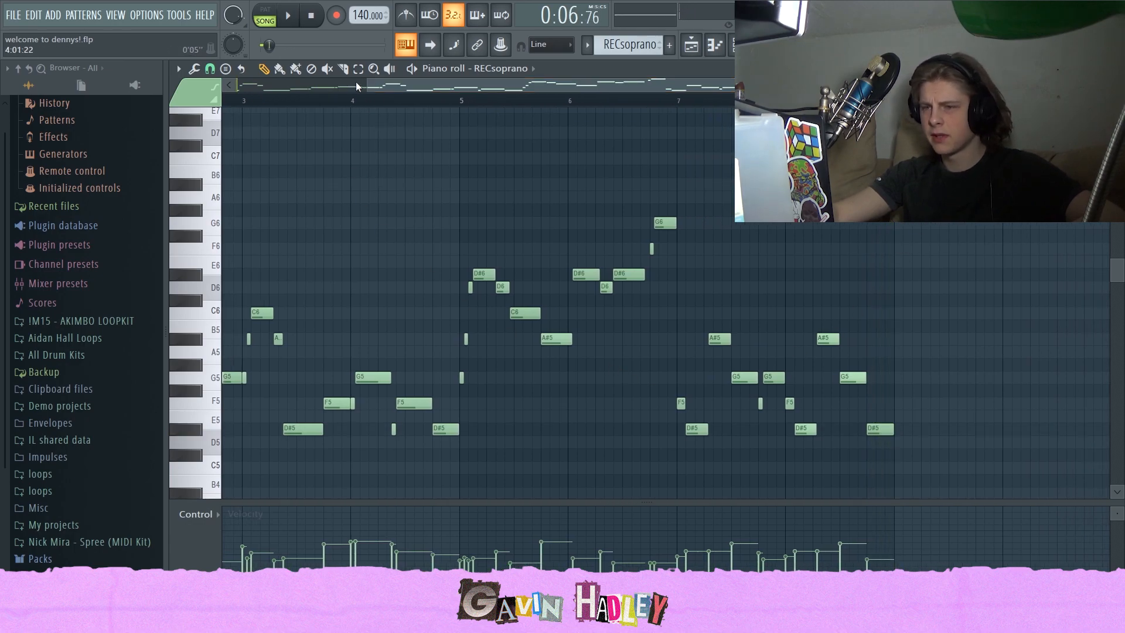
Step: Examine and play the passage around bar 7, where the short F5 leads into the D#5 note
left_click_drag(366, 87, 622, 187)
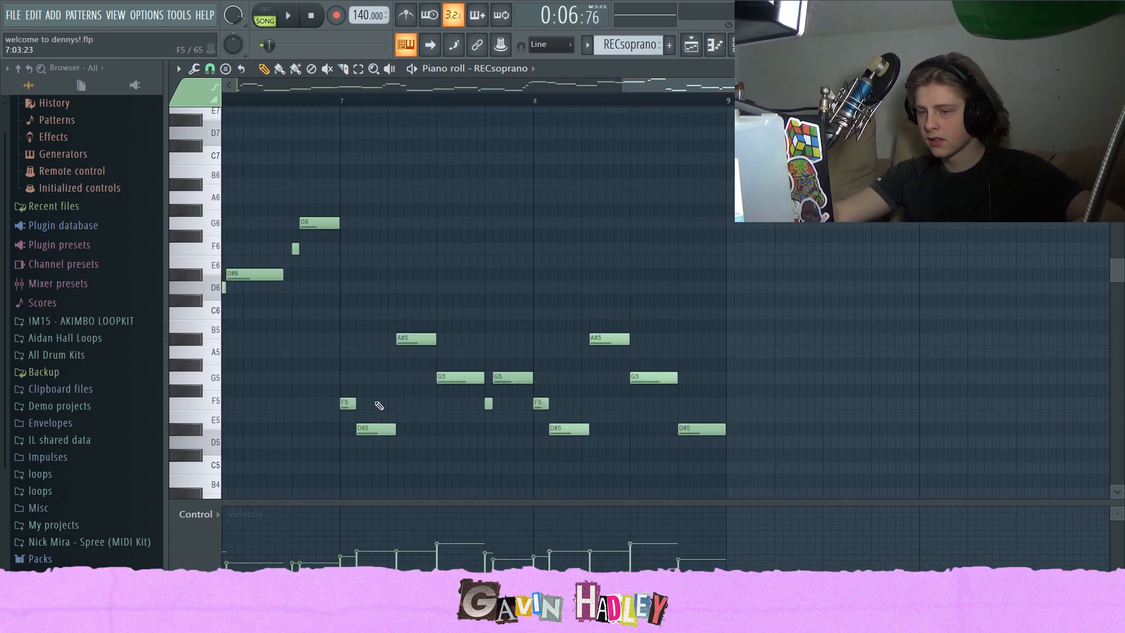
left_click(346, 403)
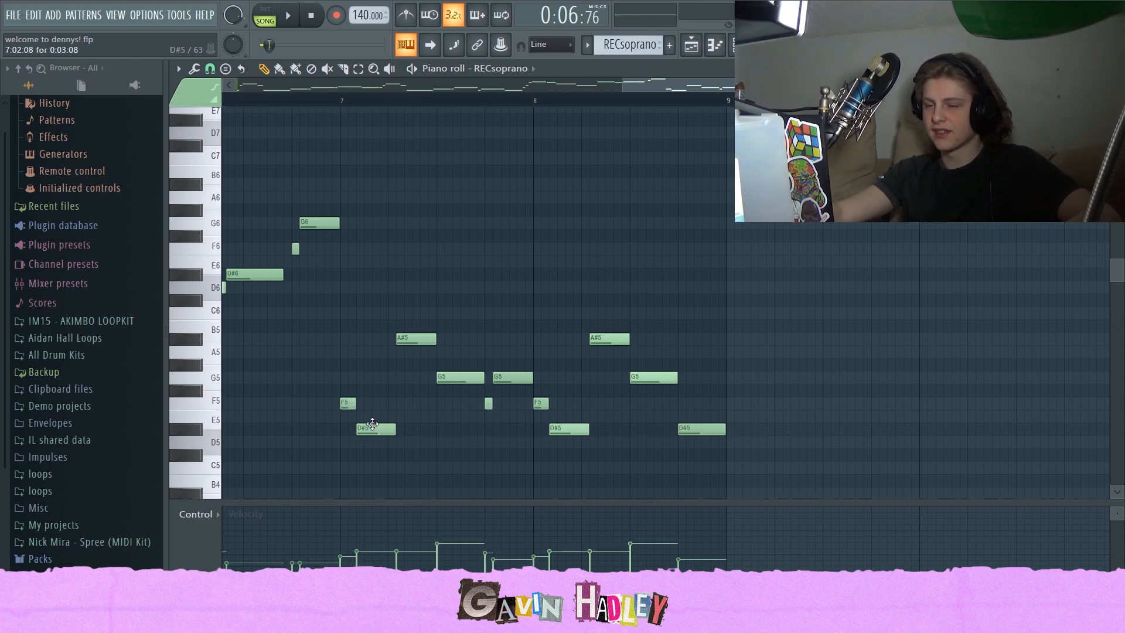
left_click(345, 405)
key("space")
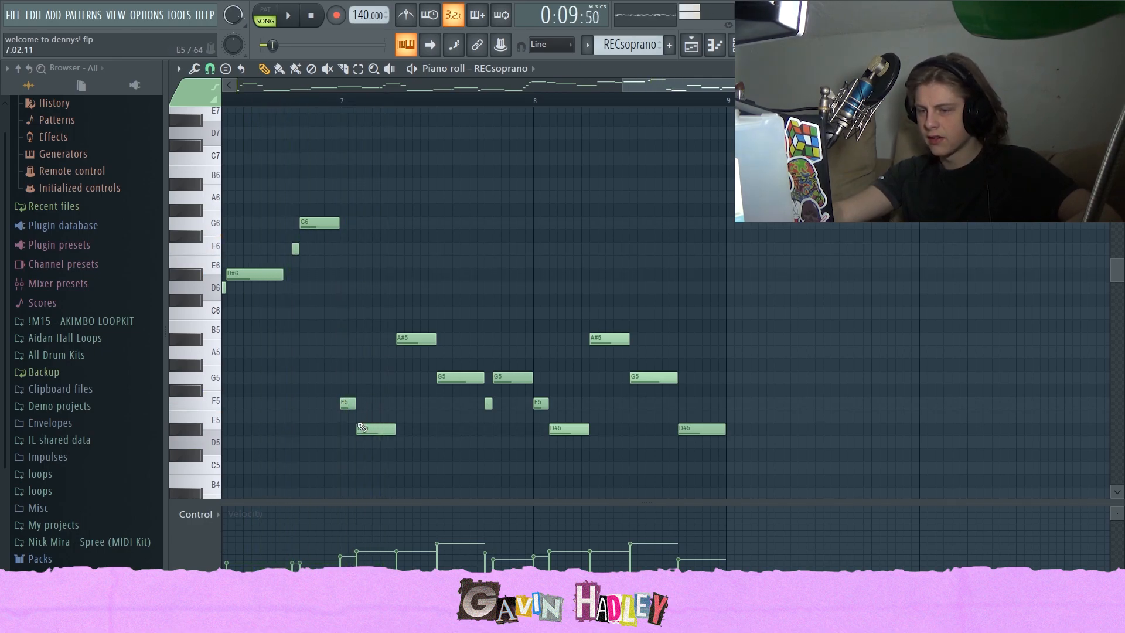
left_click_drag(371, 431, 361, 431)
key("space")
key("space")
key("space")
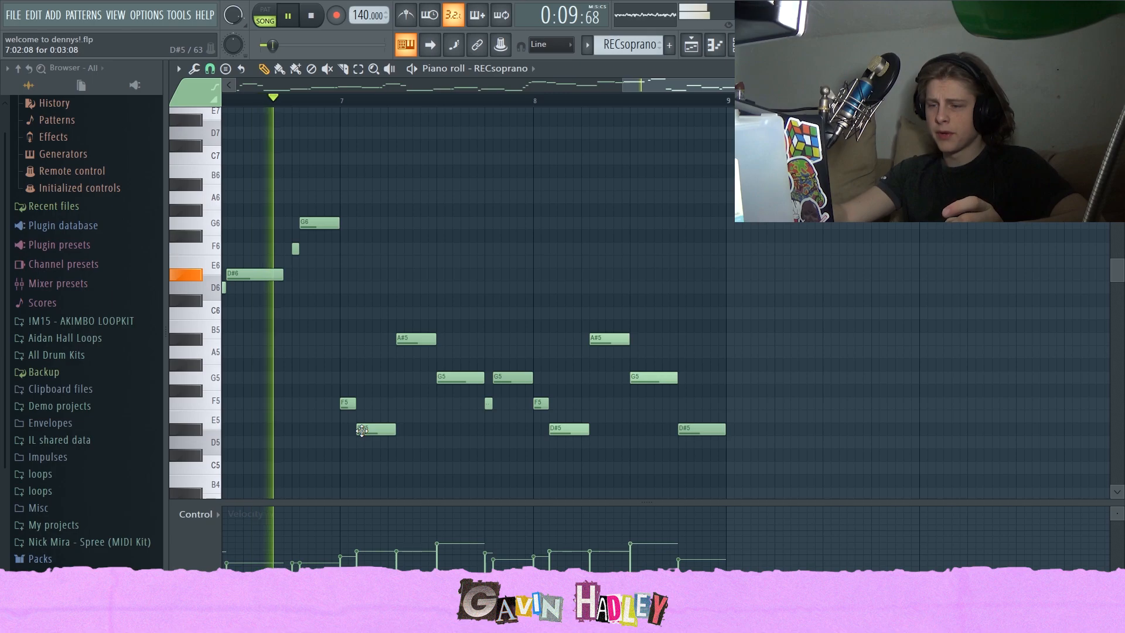
key("space")
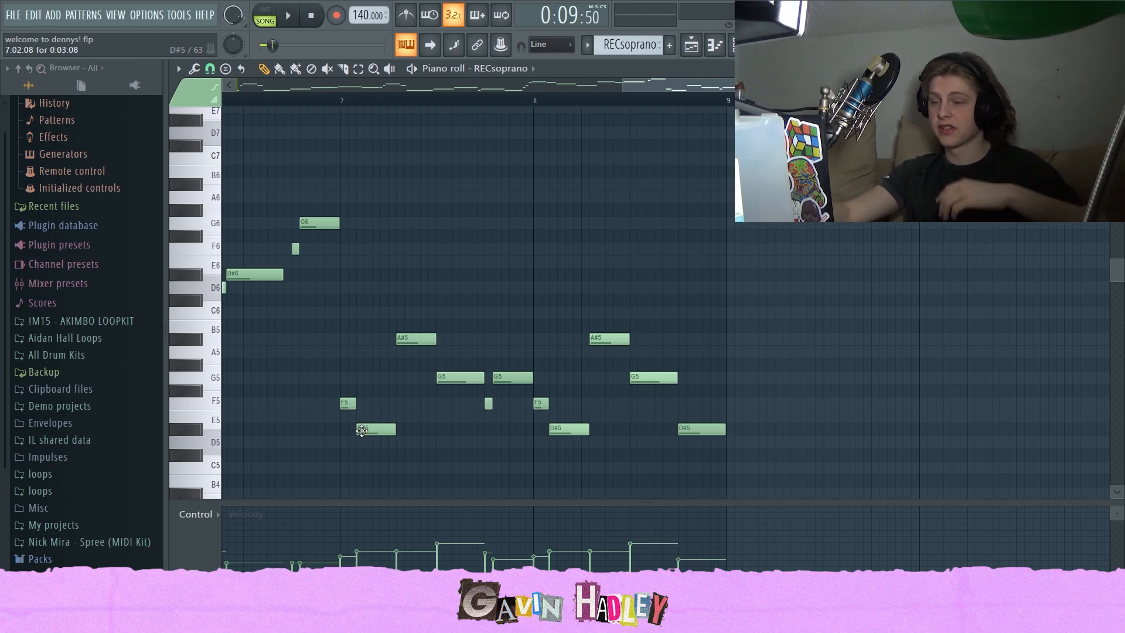
Step: Examine the melody's last two bars against the whole pattern, checking the final D#5 note at the end of bar 8
left_click_drag(628, 86, 677, 160)
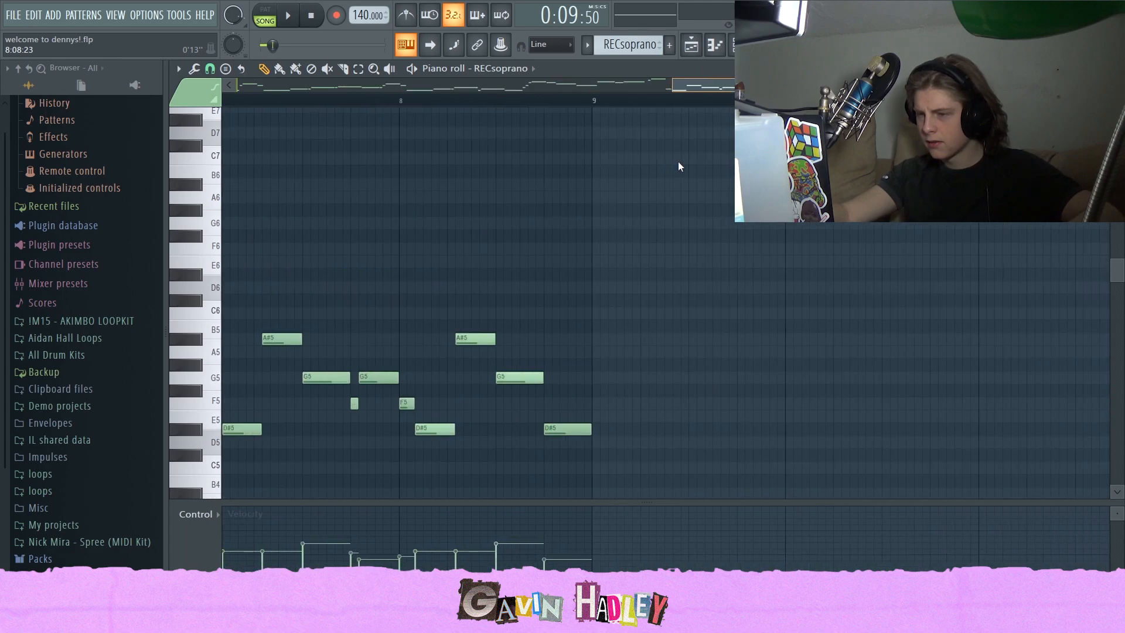
left_click(347, 108)
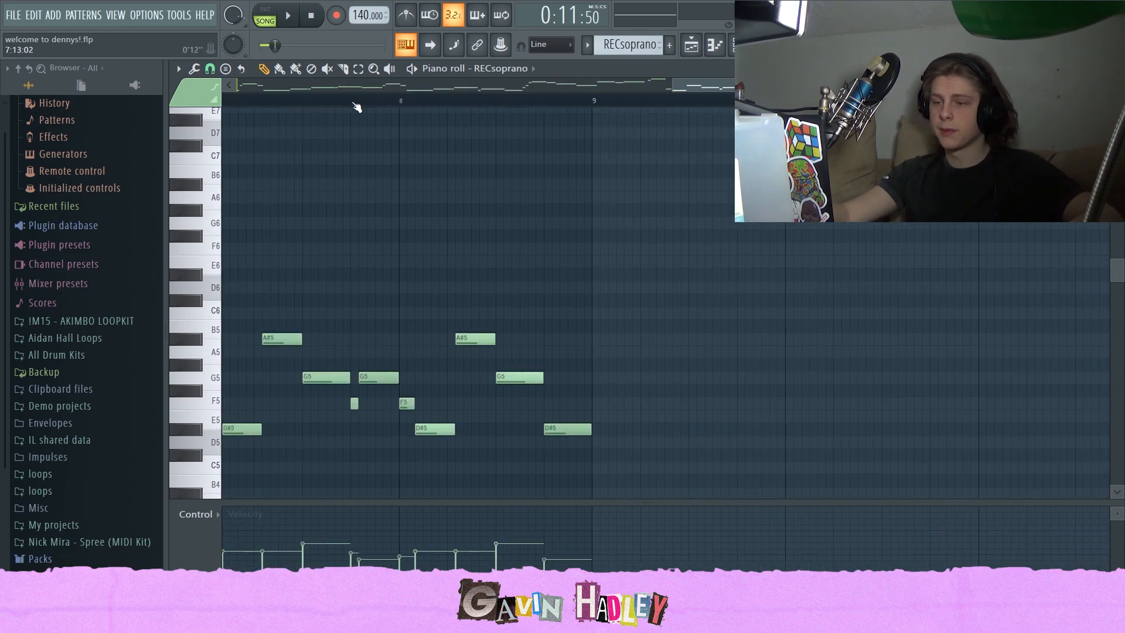
left_click_drag(671, 85, 232, 87)
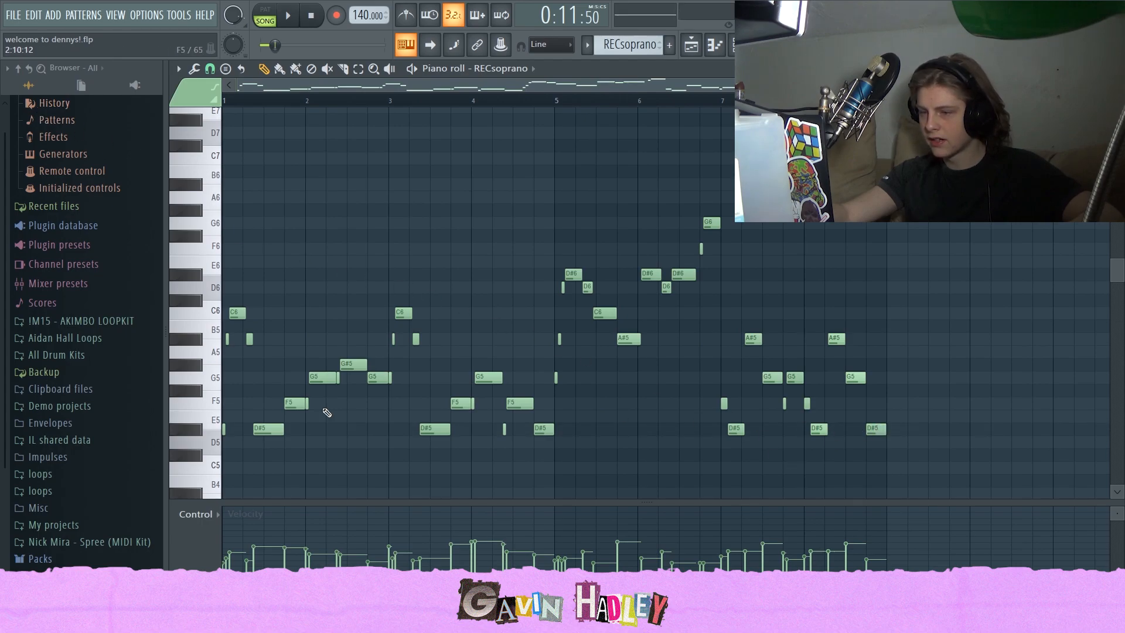
left_click(188, 433)
left_click(869, 432)
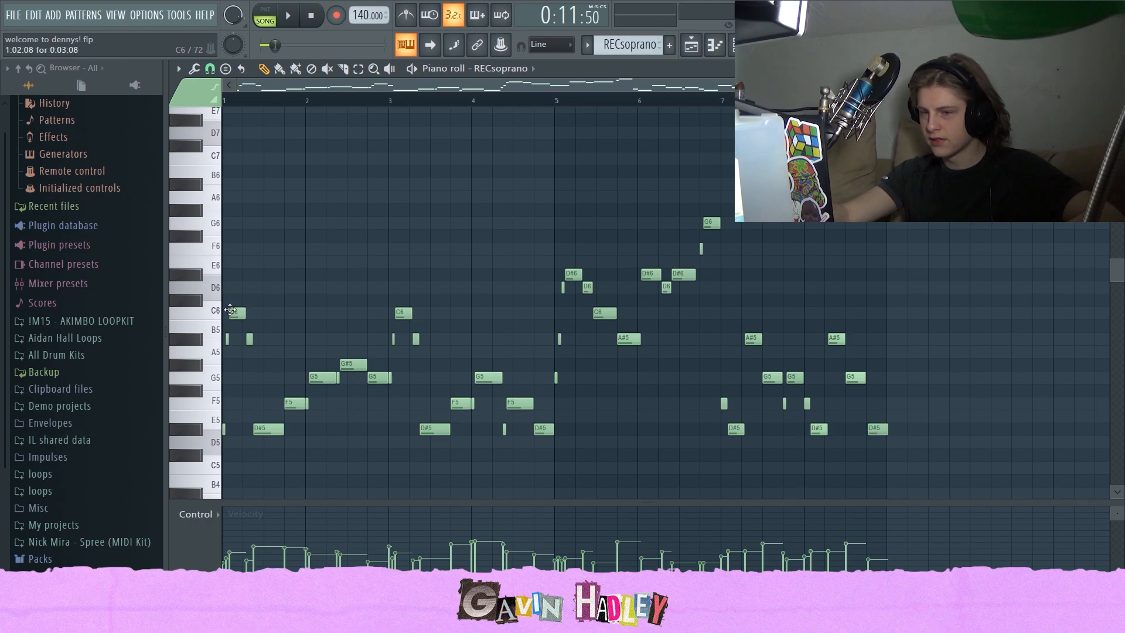
left_click_drag(879, 427, 878, 427)
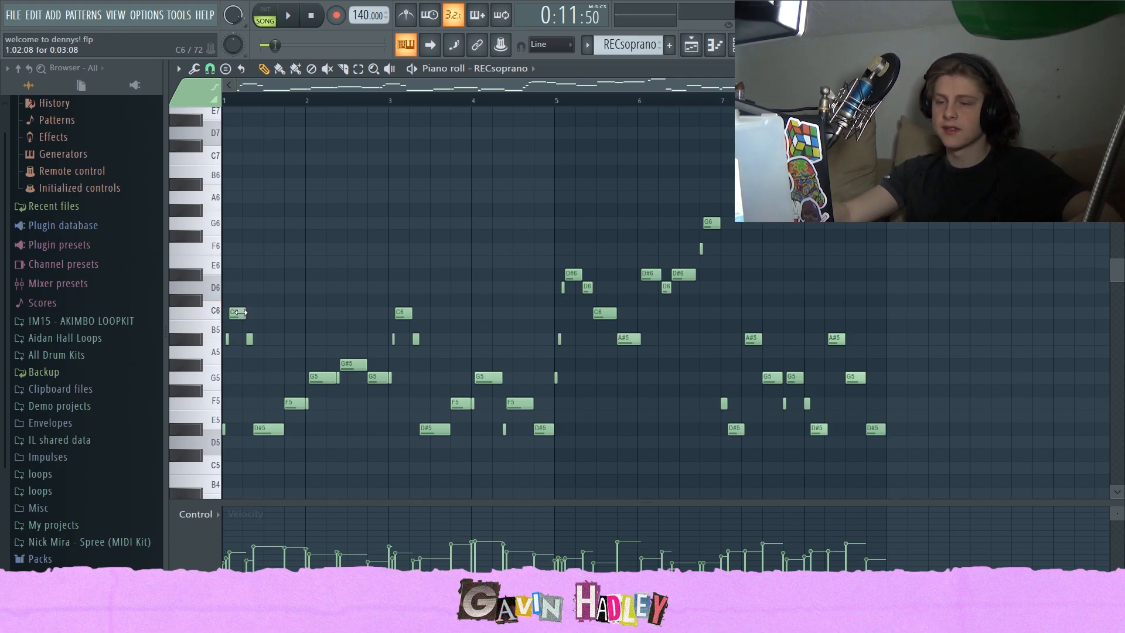
Step: Replay the opening of the RECsoprano melody and look over the whole eight-bar pattern
key("space")
key("space")
left_click(250, 99)
key("space")
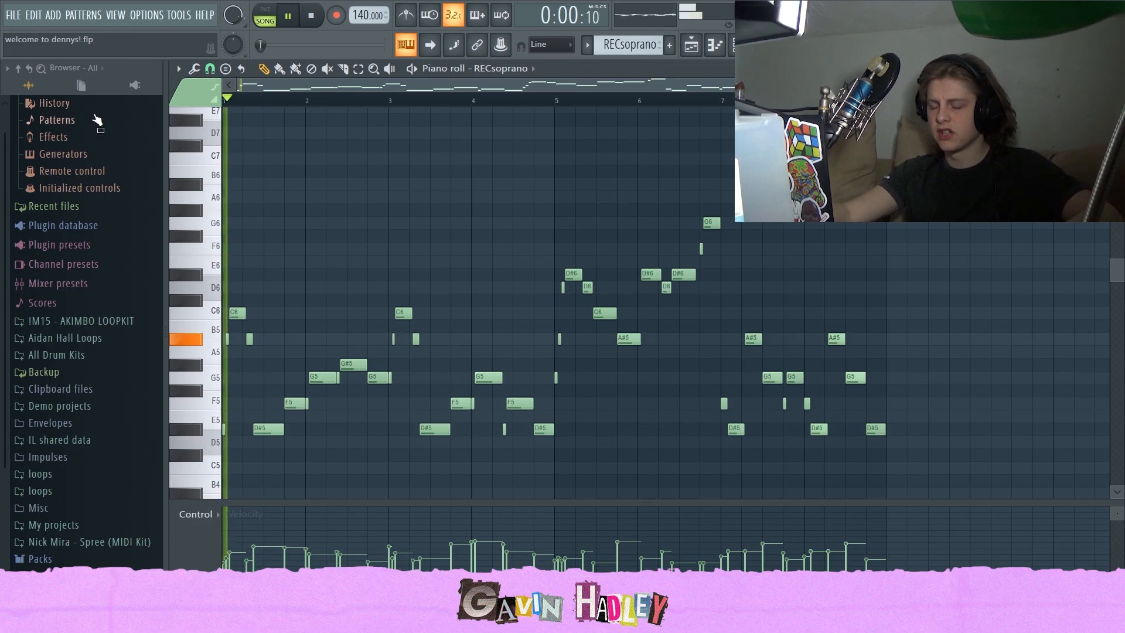
key("space")
left_click(835, 111)
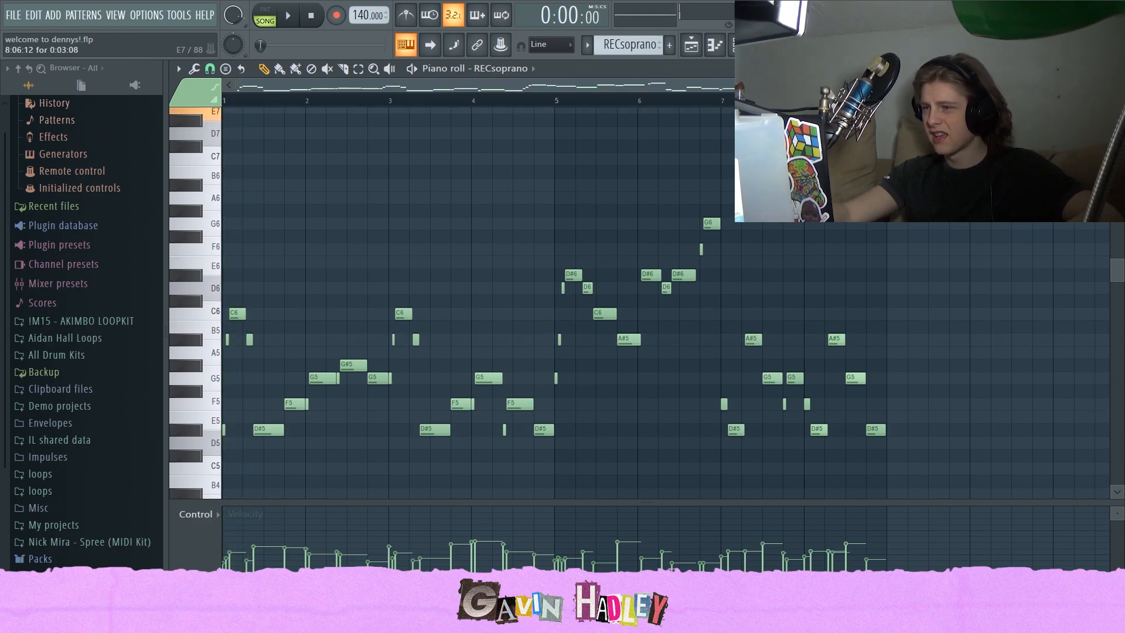
left_click_drag(835, 101, 872, 229)
left_click(365, 103)
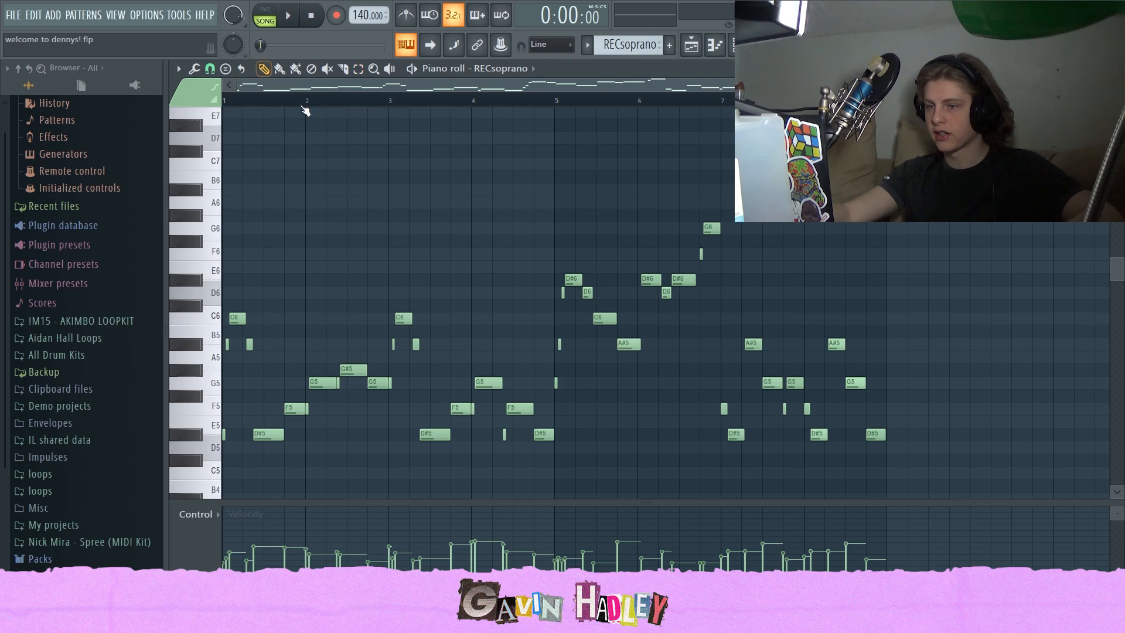
scroll(378, 267, "down", 3)
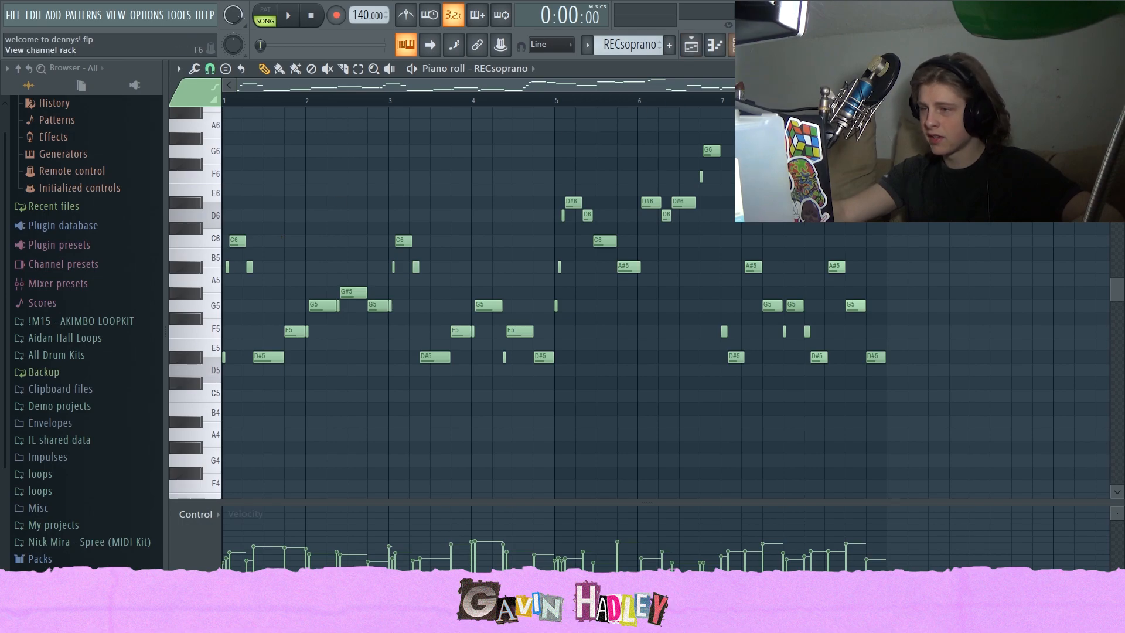
Step: Open Cassette and the Ozone 8 Elements Imager on the RECsoprano mixer track to examine their settings
key("F9")
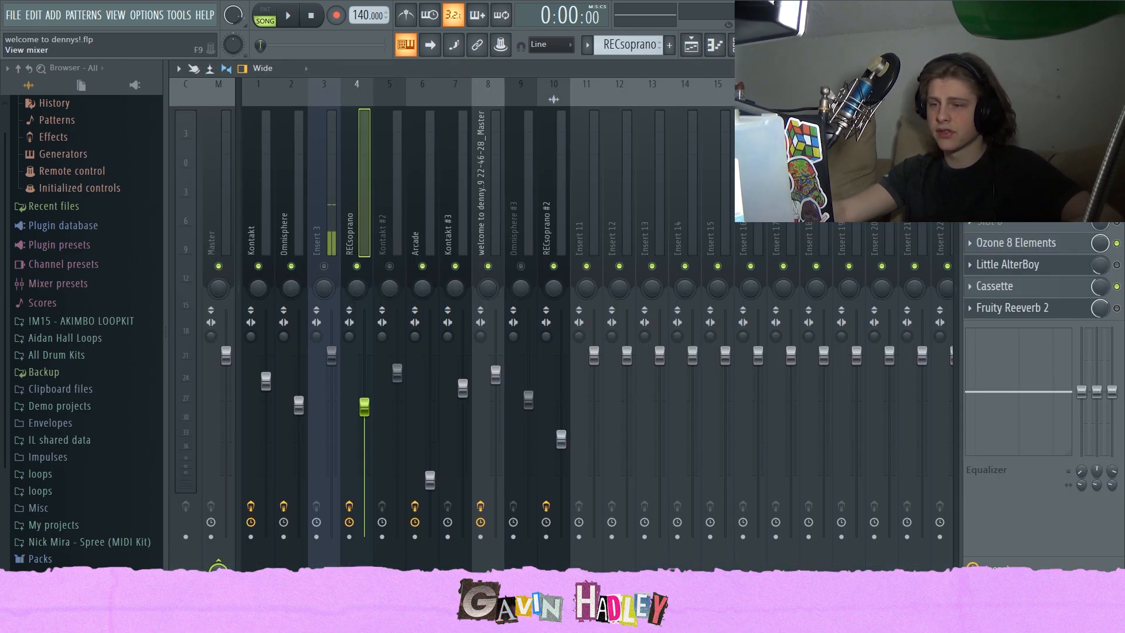
left_click(1020, 289)
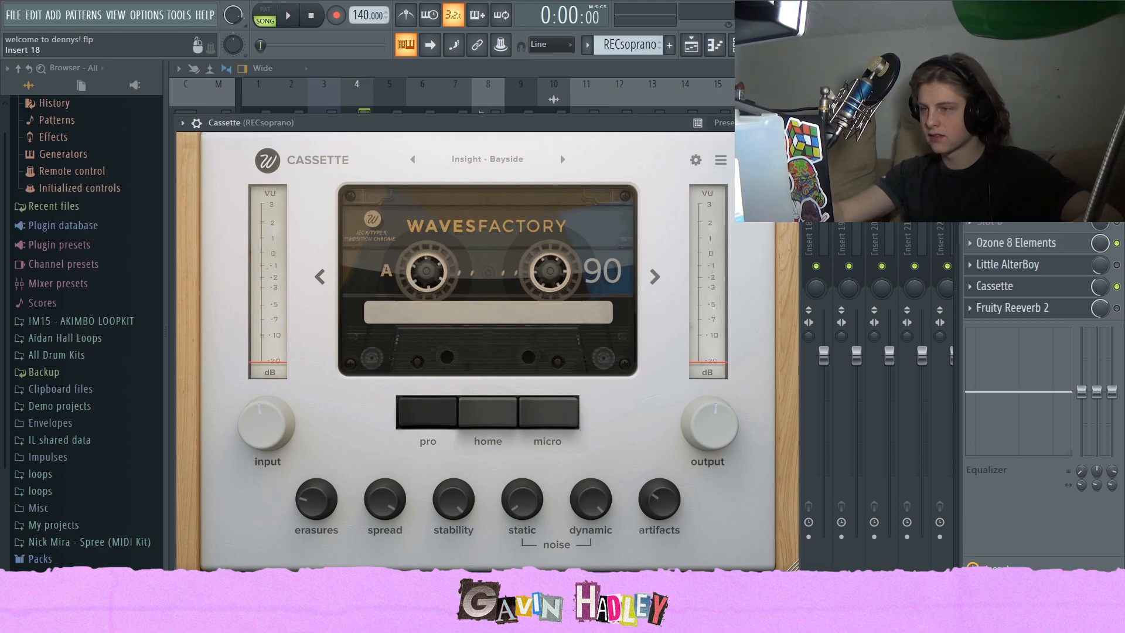
left_click(1008, 286)
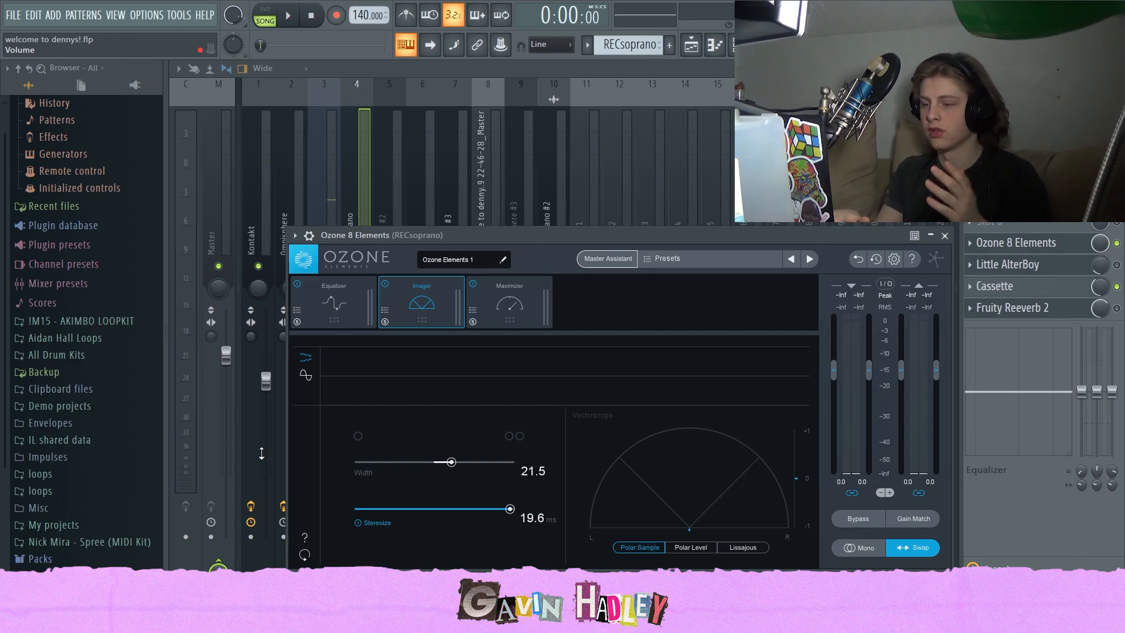
Step: Mute the Kontakt mixer track to play the loop without the guitar, and return to the RECsoprano track's effects
key("space")
key("space")
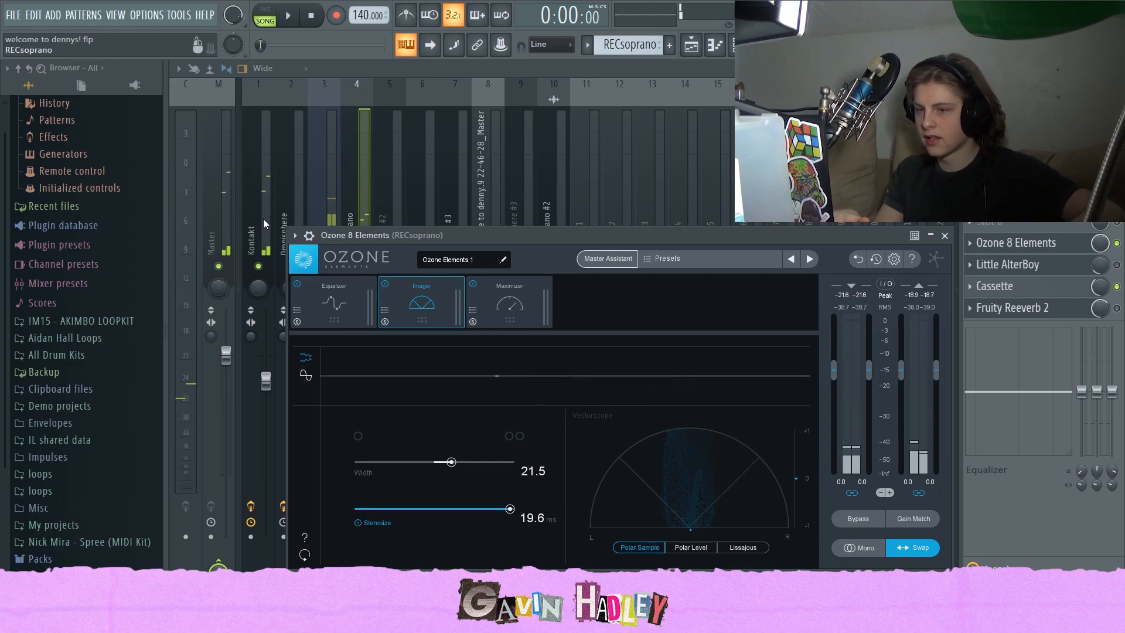
left_click(262, 249)
key("space")
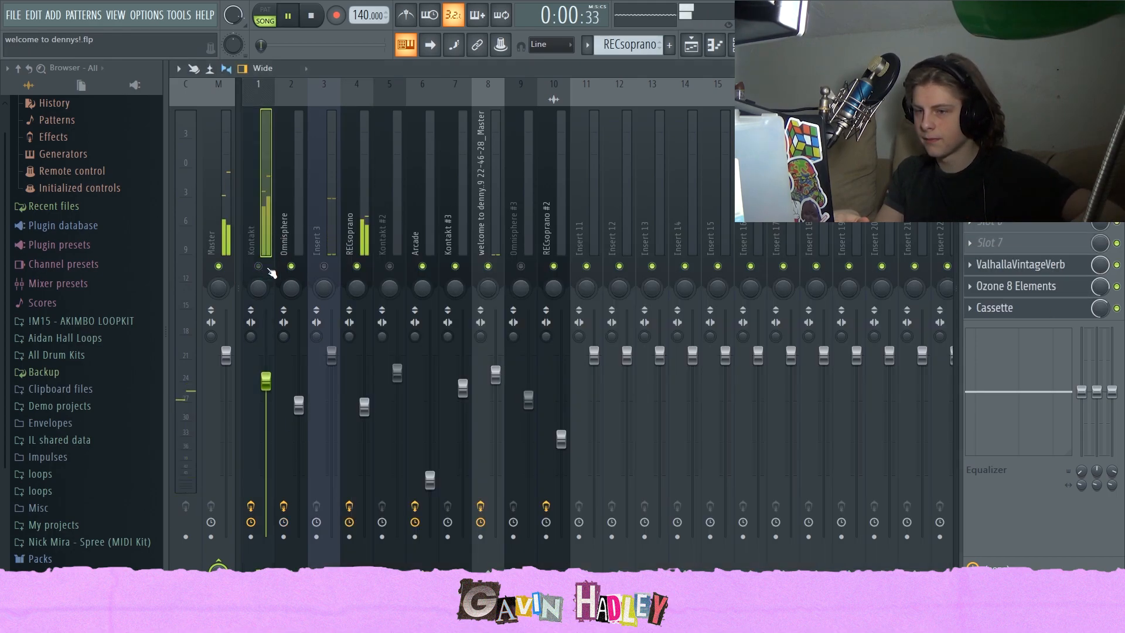
left_click(345, 232)
key("space")
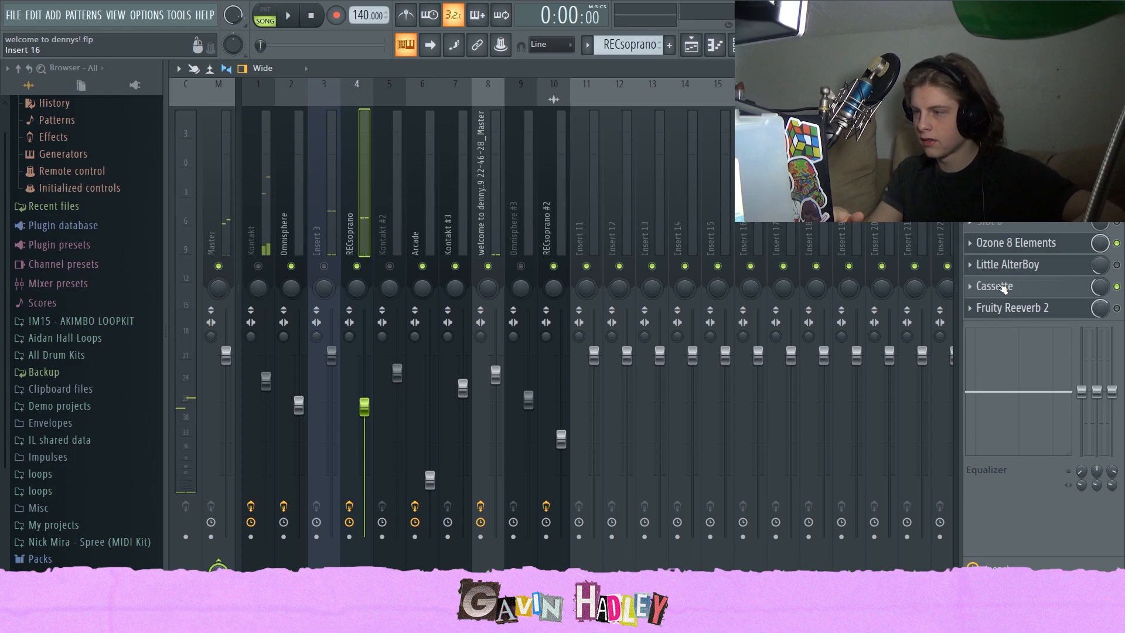
Step: Compare the RECsoprano sound with Stereoize switched off and on in the Ozone 8 Elements Imager
left_click(1000, 244)
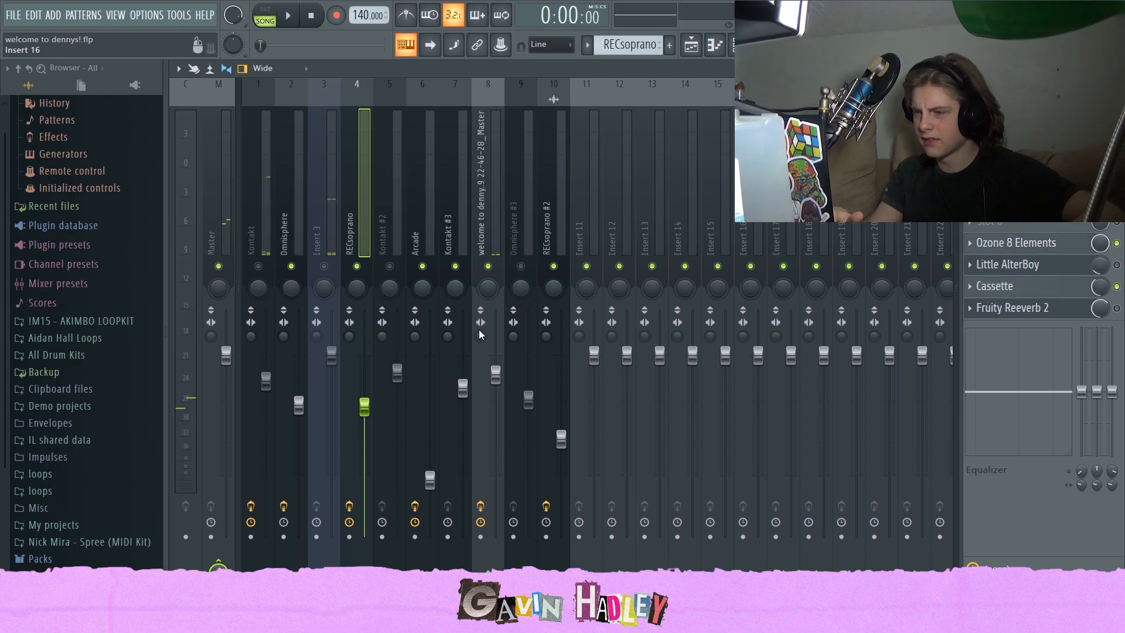
left_click(356, 523)
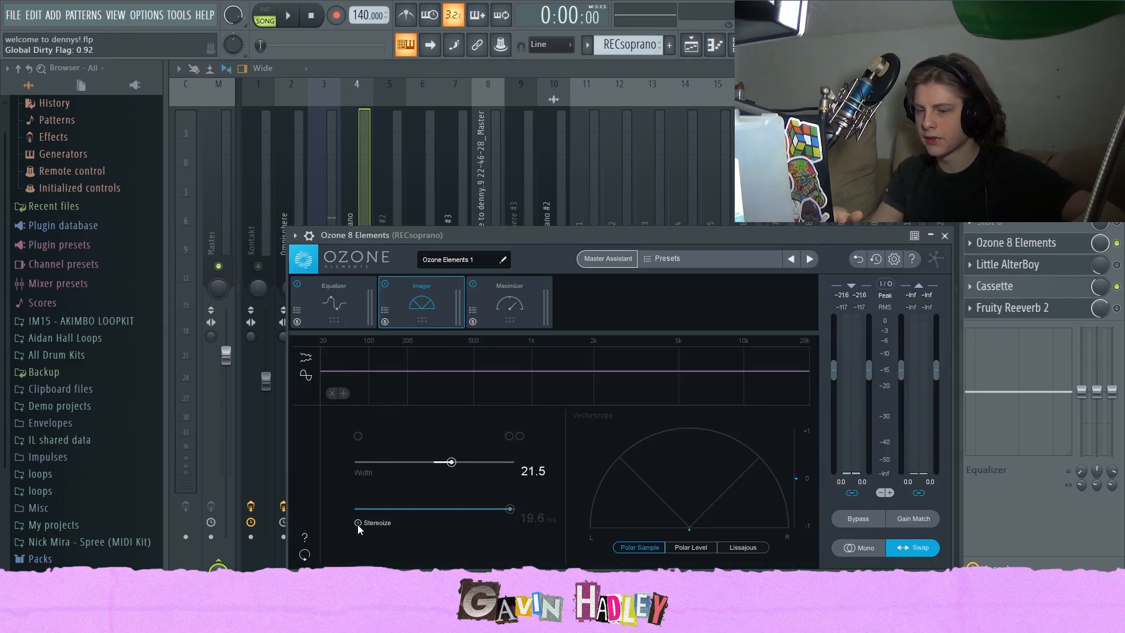
key("space")
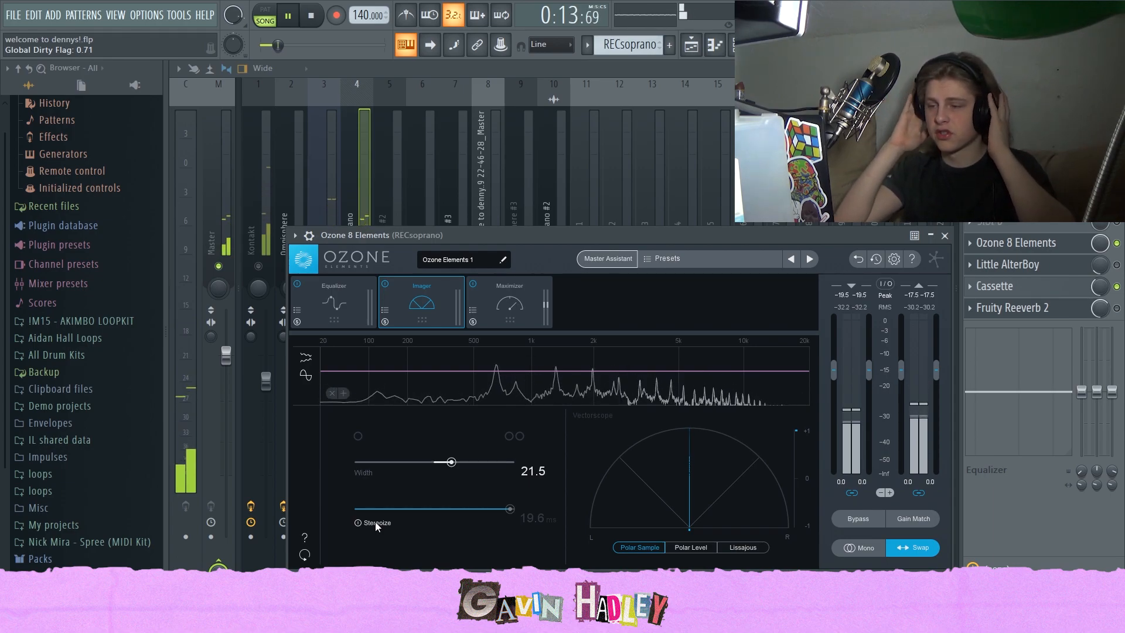
key("space")
left_click(358, 523)
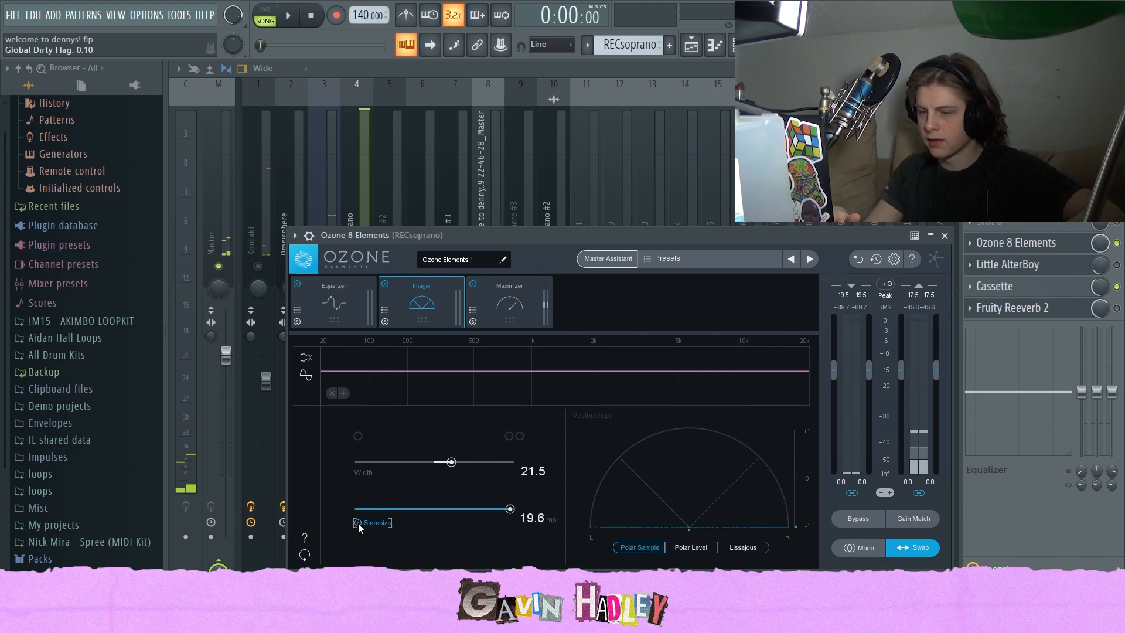
key("space")
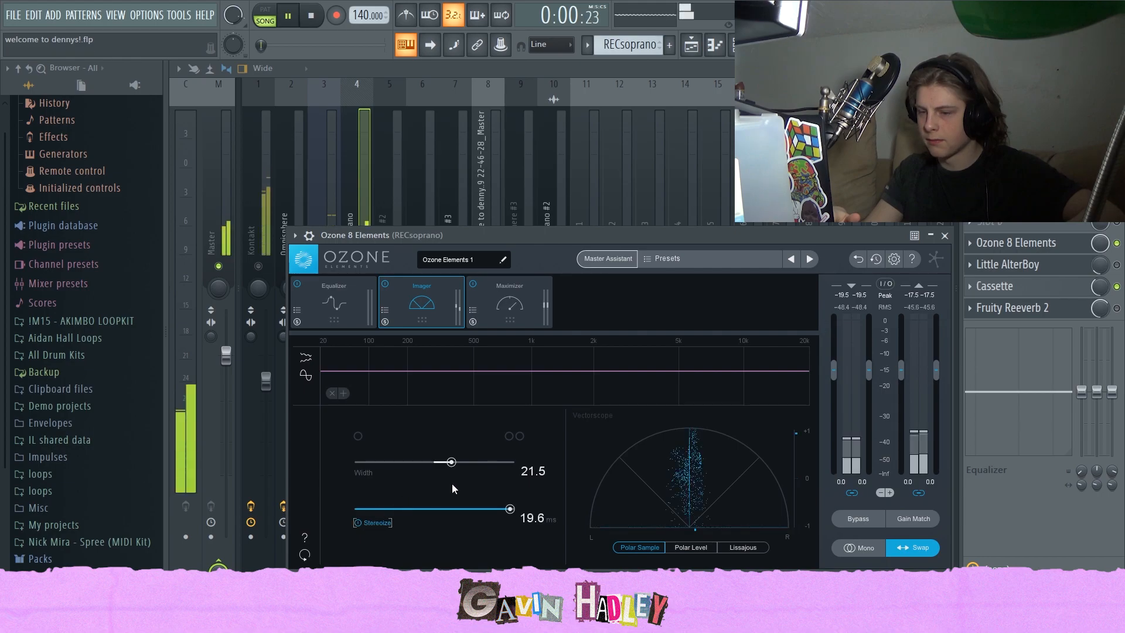
Step: Stop playback and unmute the Kontakt mixer track
left_click(558, 184)
key("space")
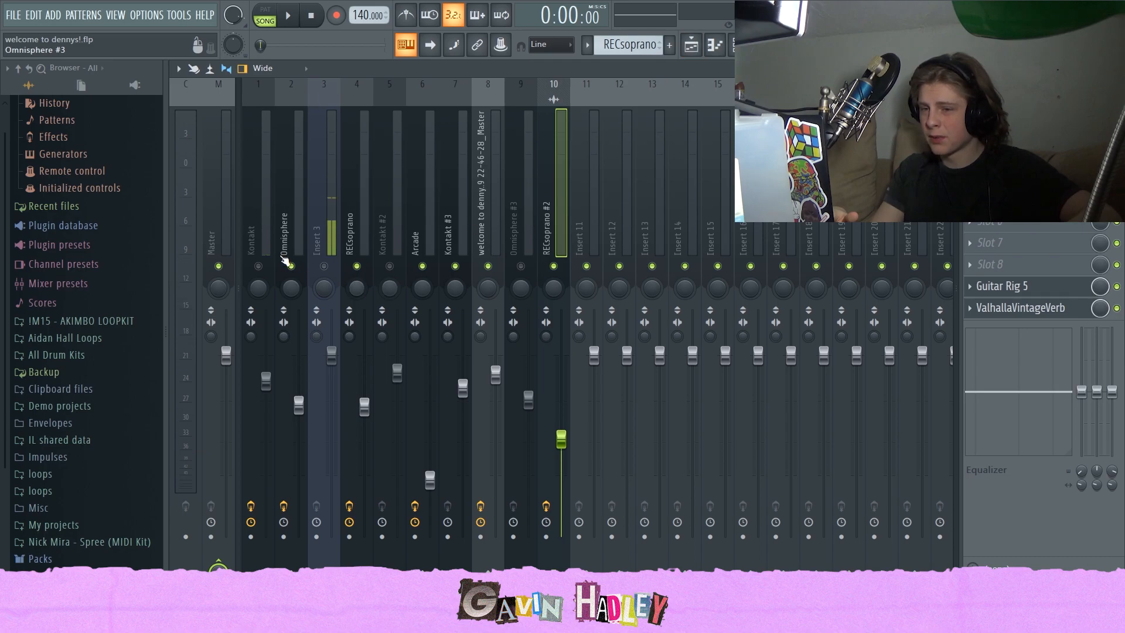
left_click(258, 267)
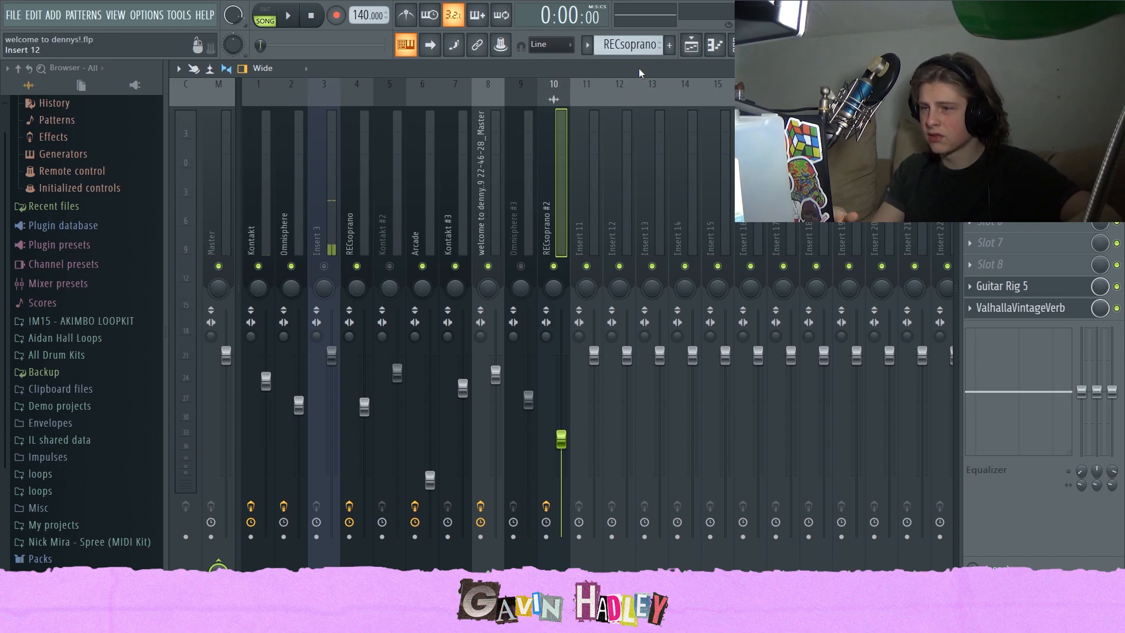
Step: Place the Omnisphere pattern at bar 1 of playlist Track 13 and mute Tracks 11 and 12
left_click(692, 45)
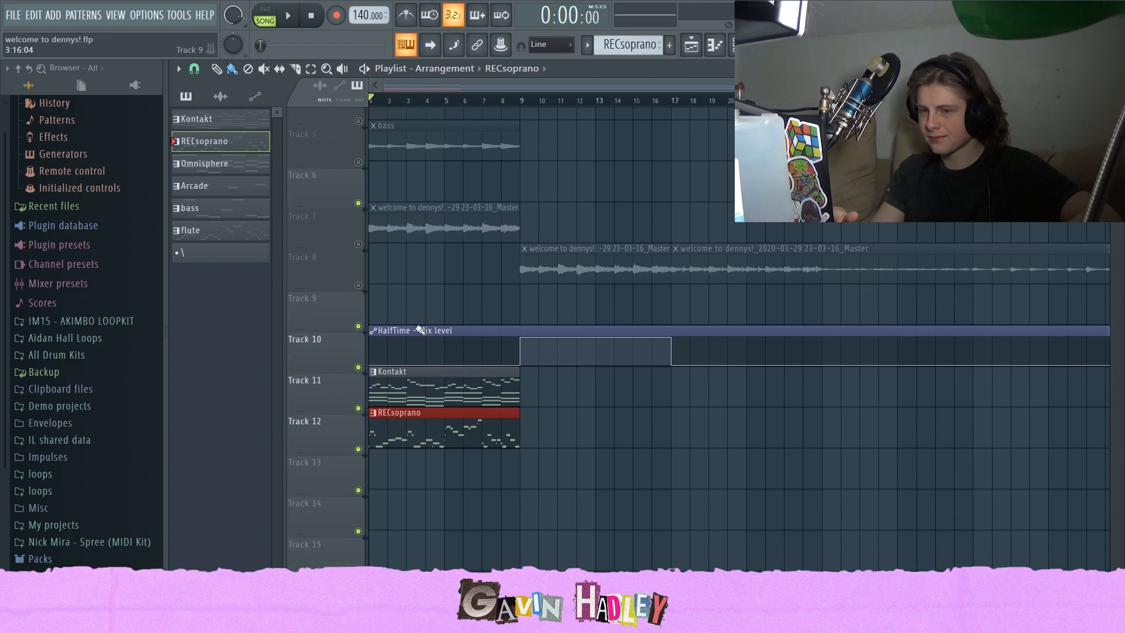
scroll(423, 331, "down", 1)
left_click_drag(237, 177, 374, 445)
left_click(359, 429)
left_click(358, 388)
Step: Open the Omnisphere clip in the piano roll and play it to examine the chord progression
key("space")
left_click(404, 441)
key("space")
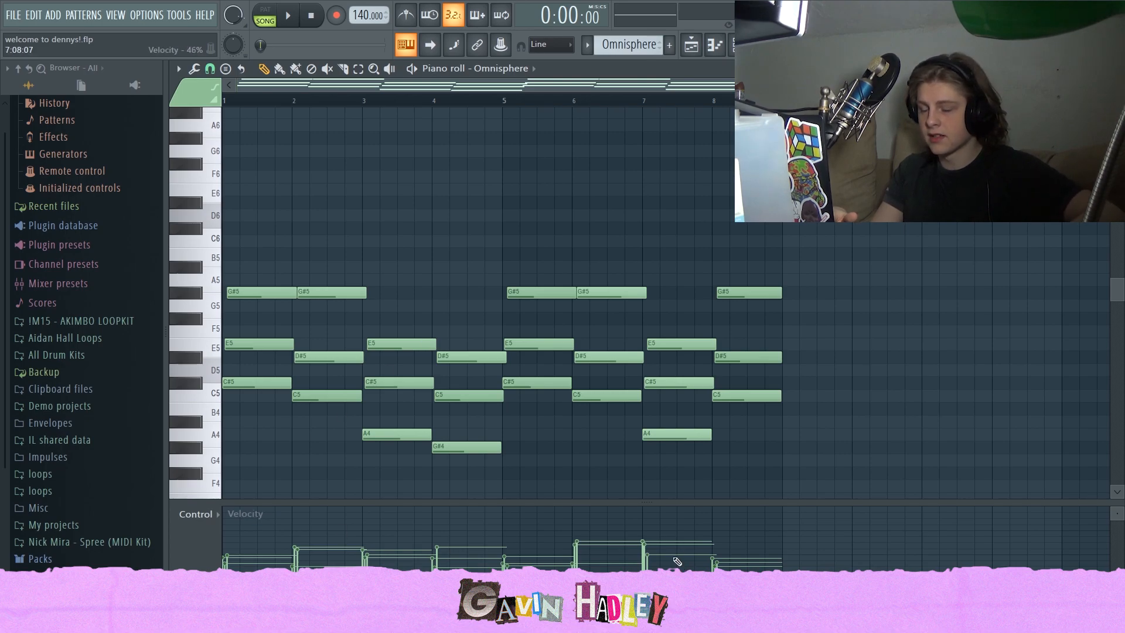
key("space")
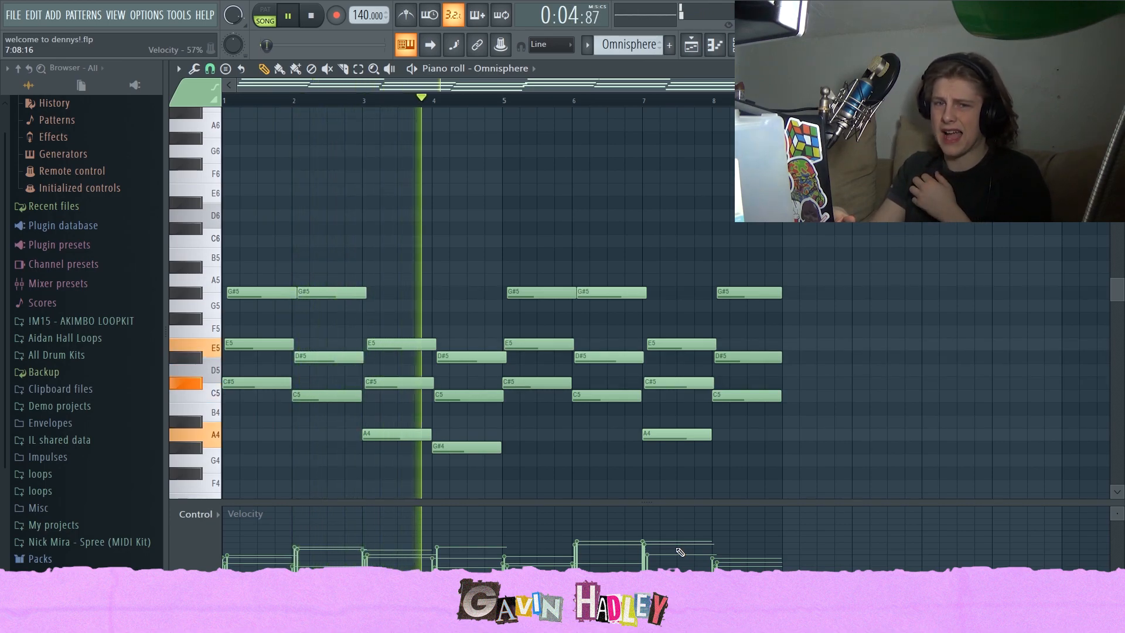
key("space")
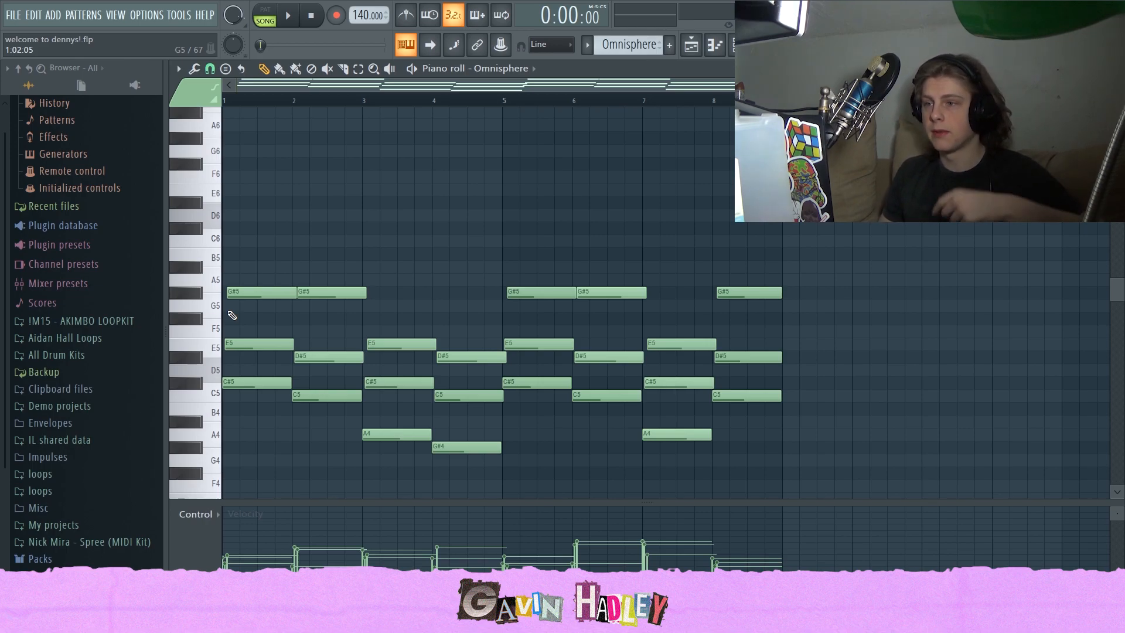
Step: Play the loop in the mixer and examine the Fruity parametric EQ 2 low cut on the Omnisphere track
left_click(738, 45)
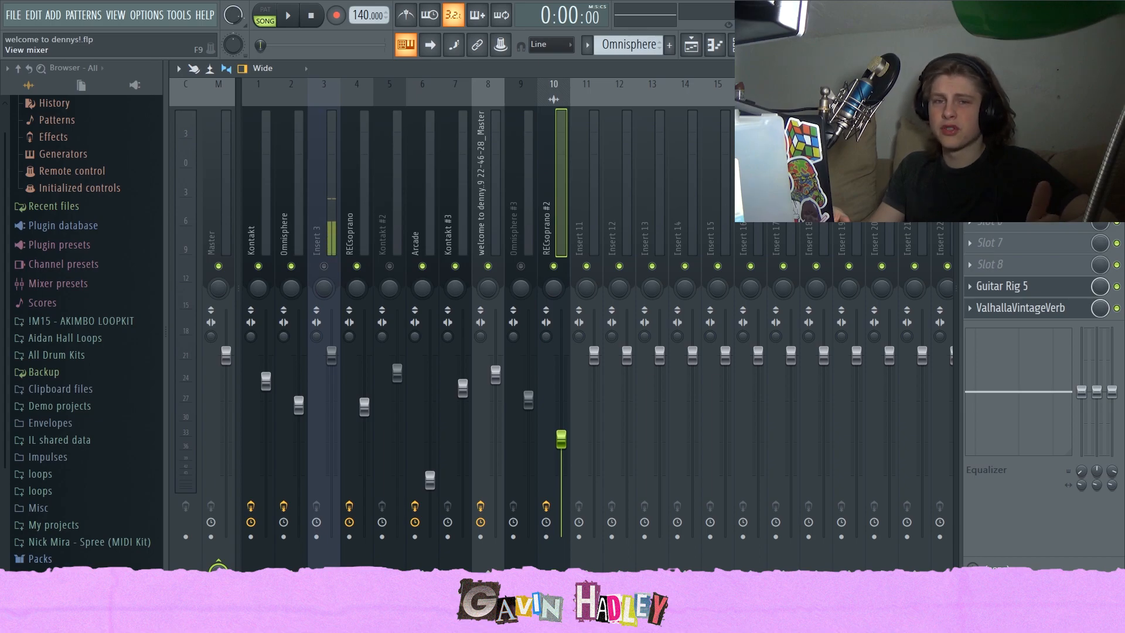
key("space")
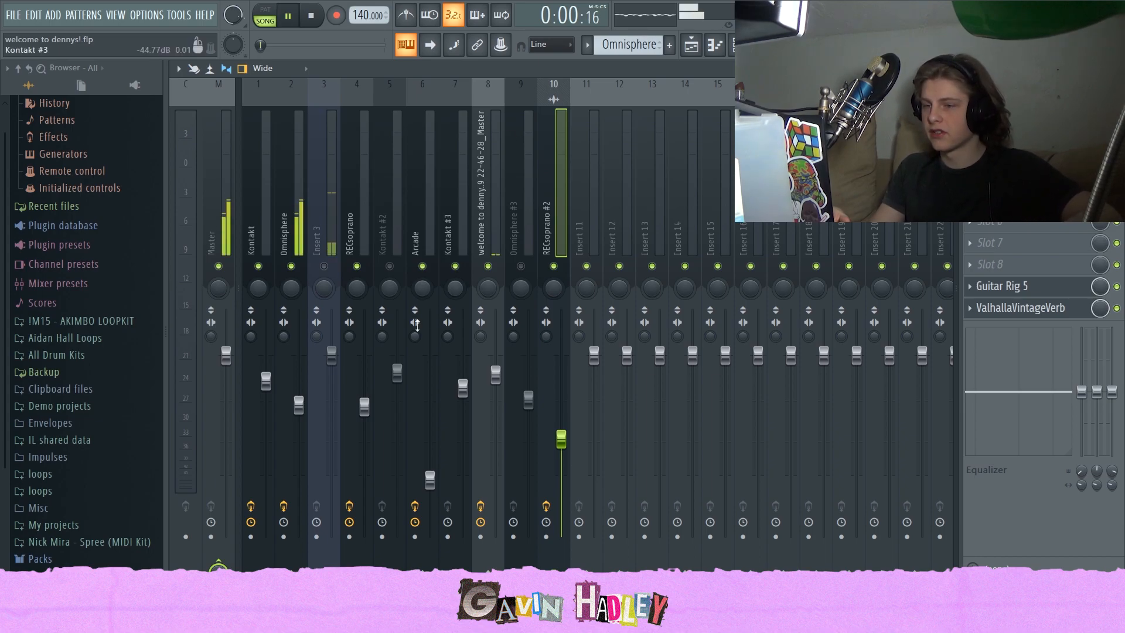
key("space")
left_click(298, 245)
left_click(1013, 311)
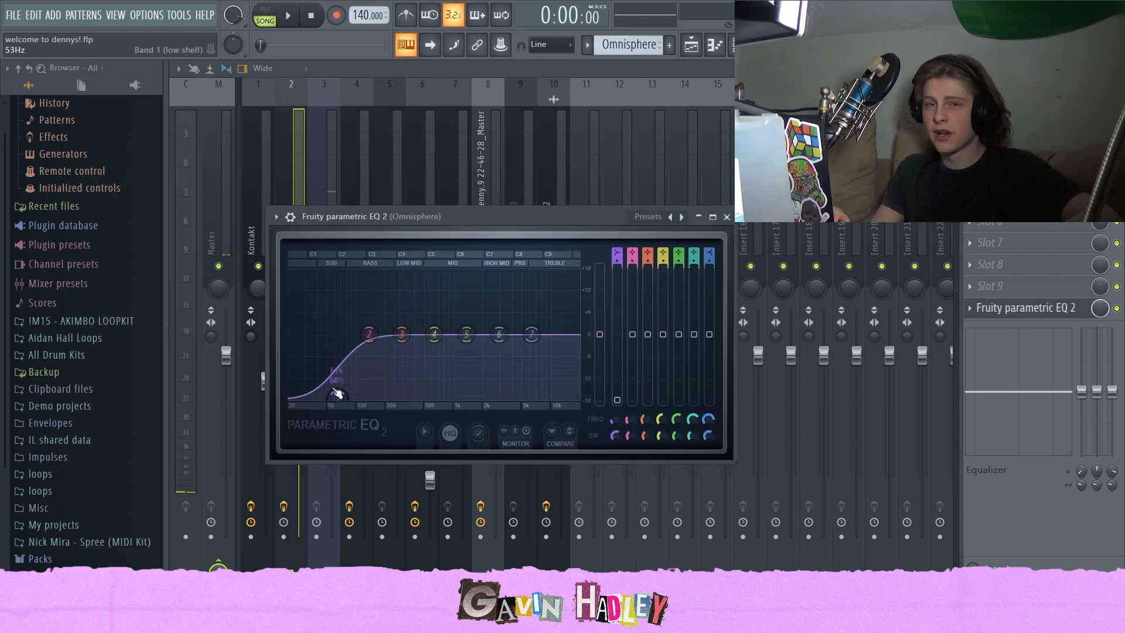
key("Escape")
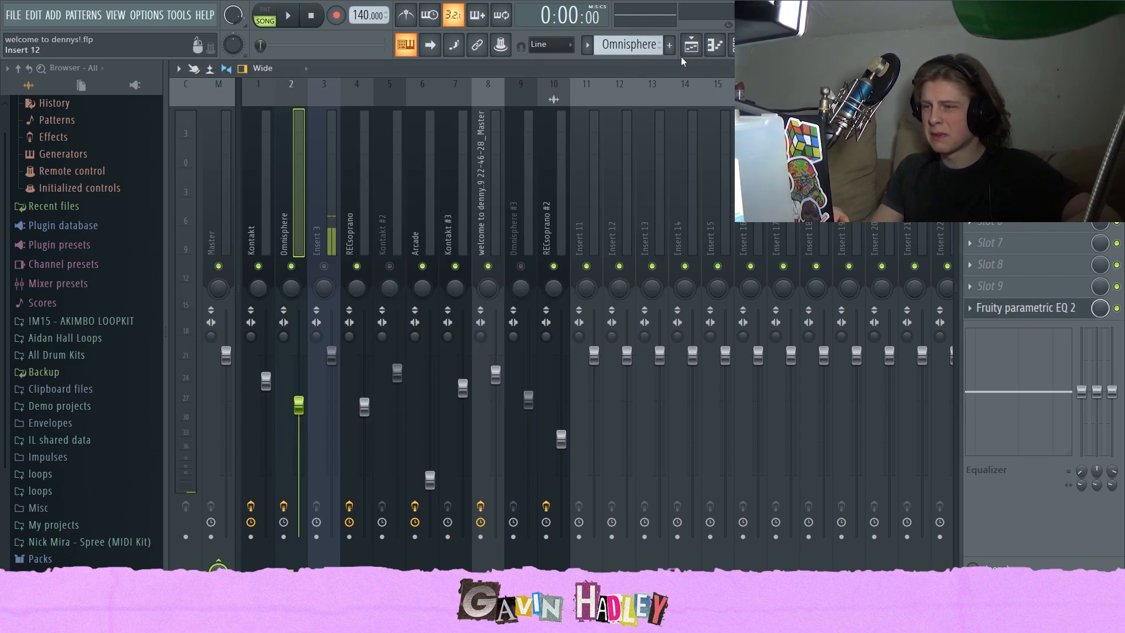
Step: Open the Arcade pattern in the piano roll and play its F5 and G5 notes
left_click(693, 46)
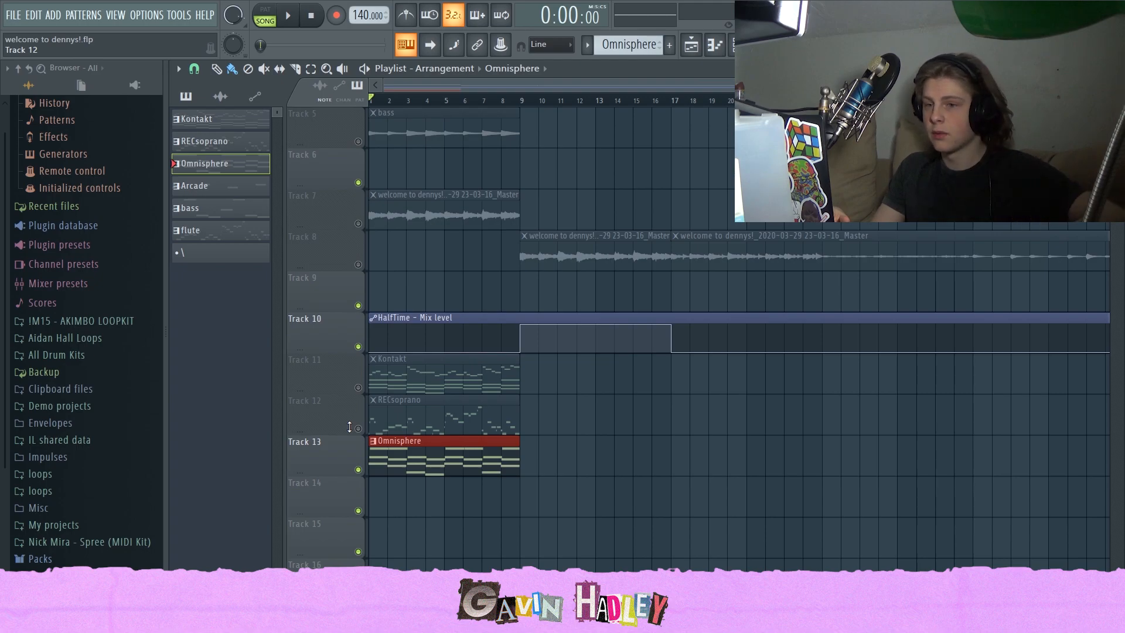
left_click(208, 193)
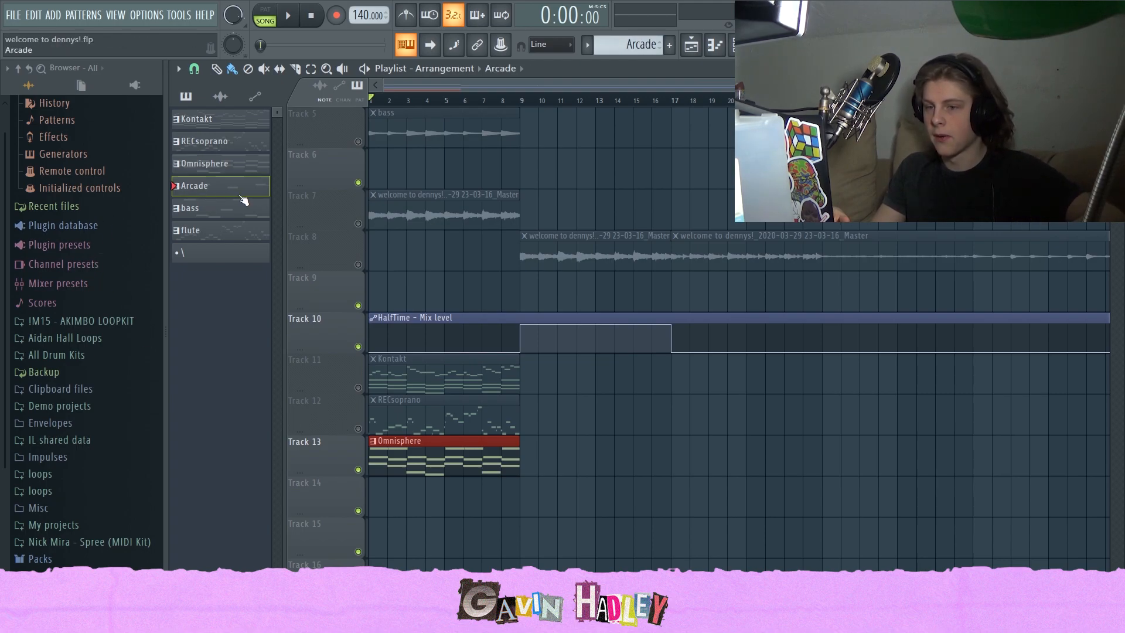
double_click(233, 194)
key("space")
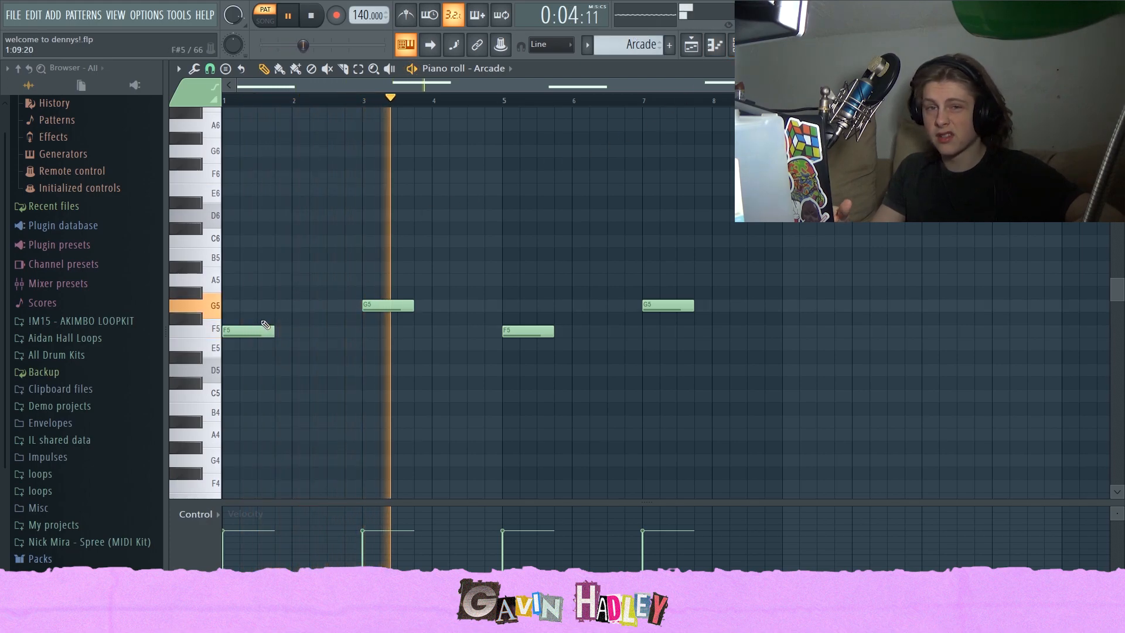
Step: Examine Little AlterBoy, Fruity parametric EQ 2 and ValhallaVintageVerb on the Arcade mixer track
left_click(715, 44)
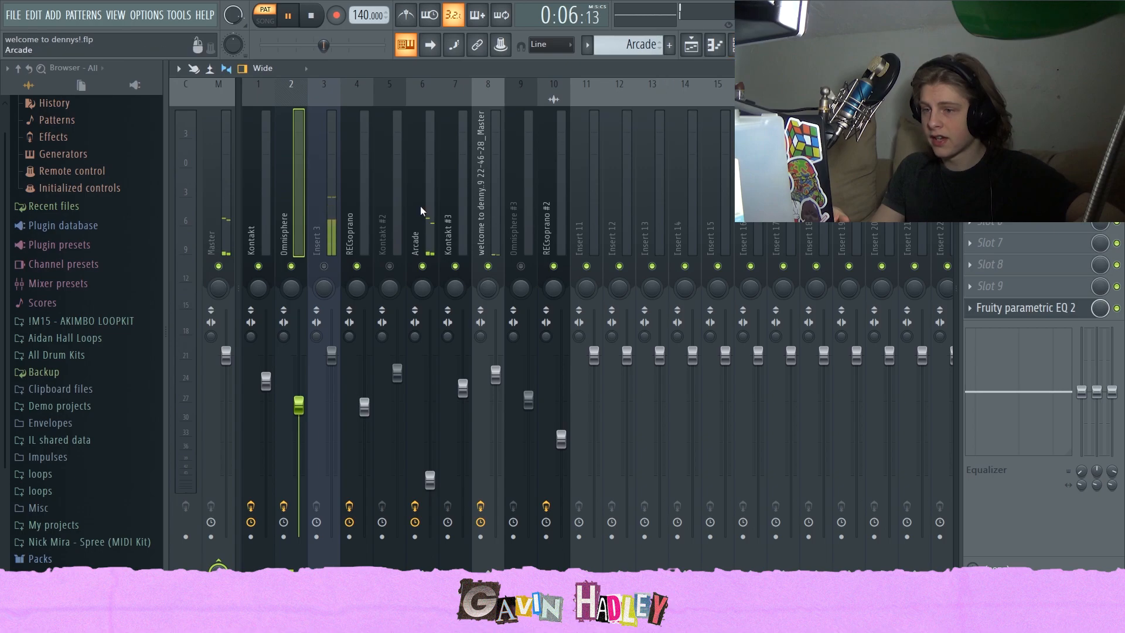
left_click(416, 216)
key("space")
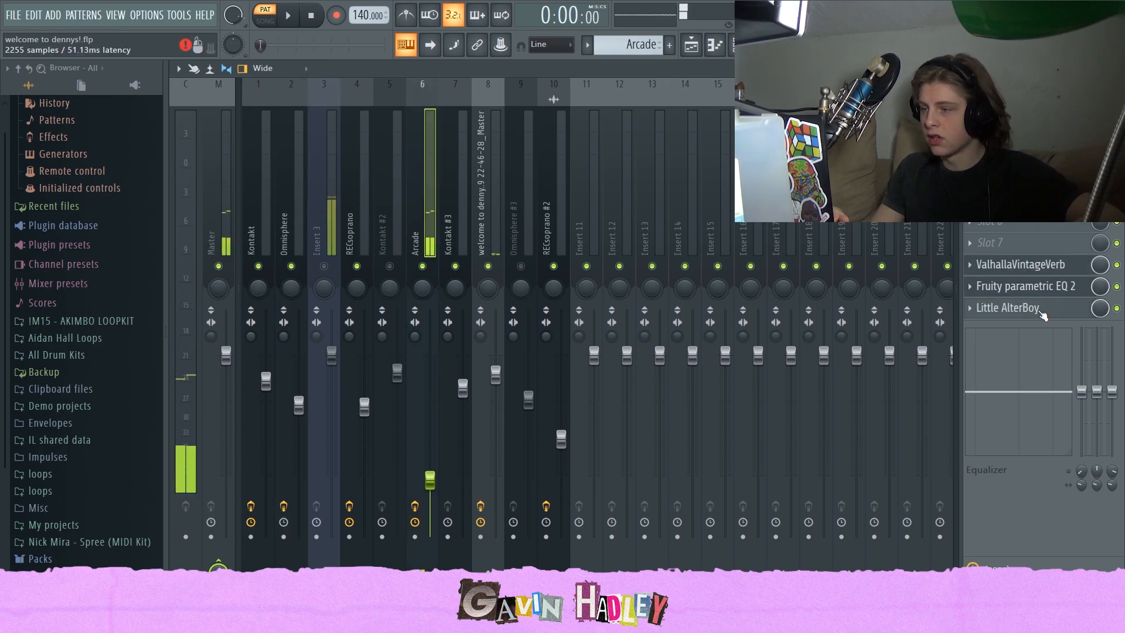
left_click(1033, 312)
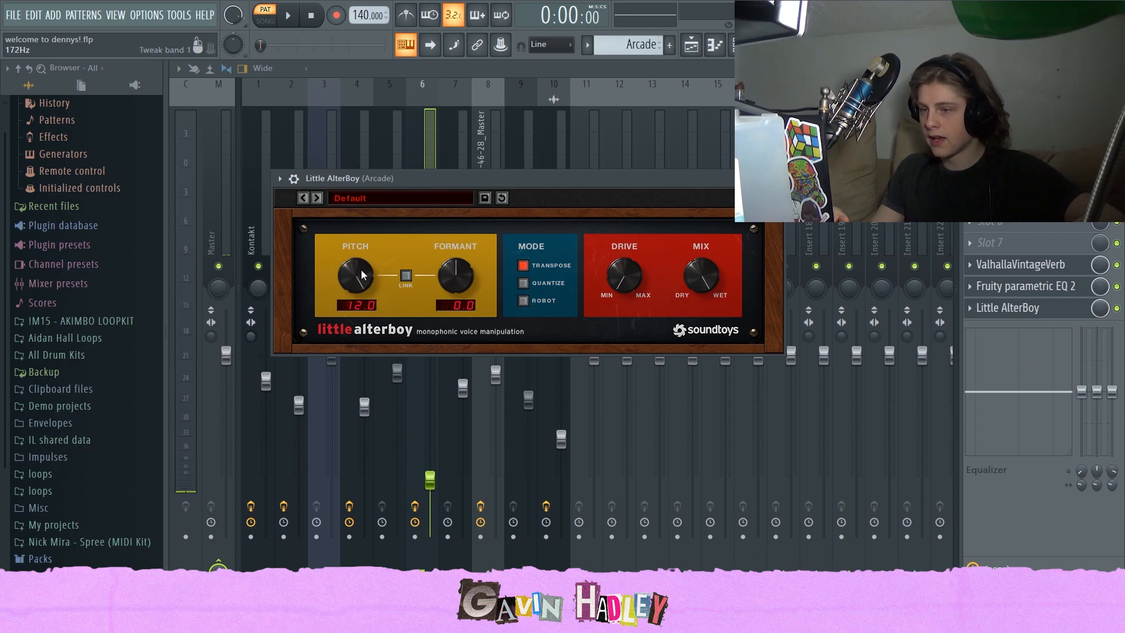
left_click_drag(1100, 308, 1100, 329)
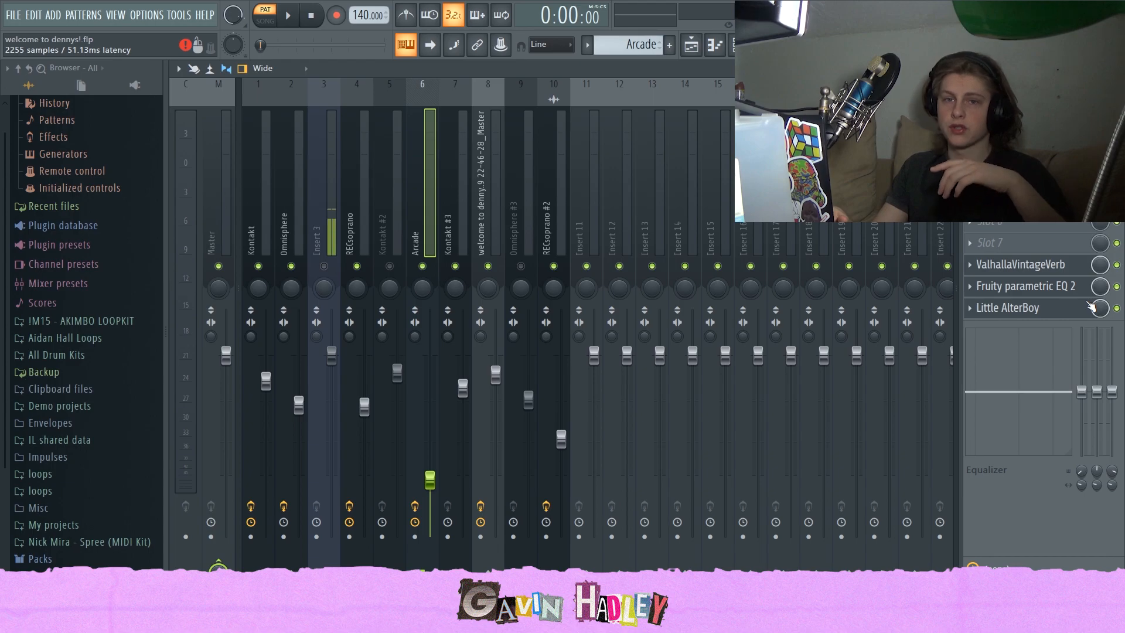
left_click(1045, 288)
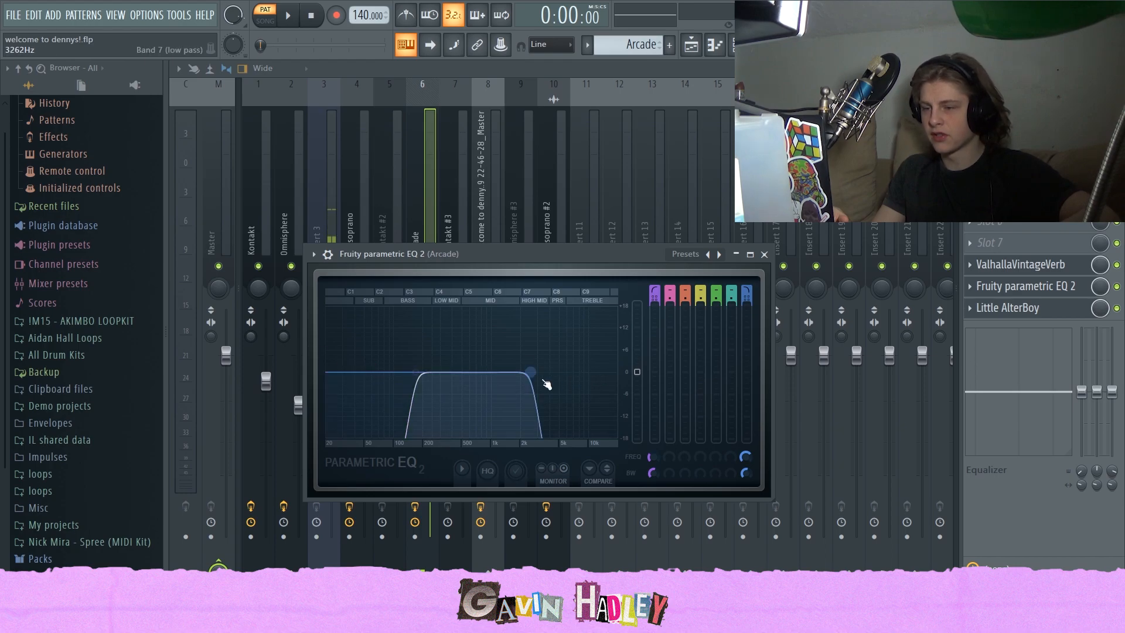
left_click(1020, 268)
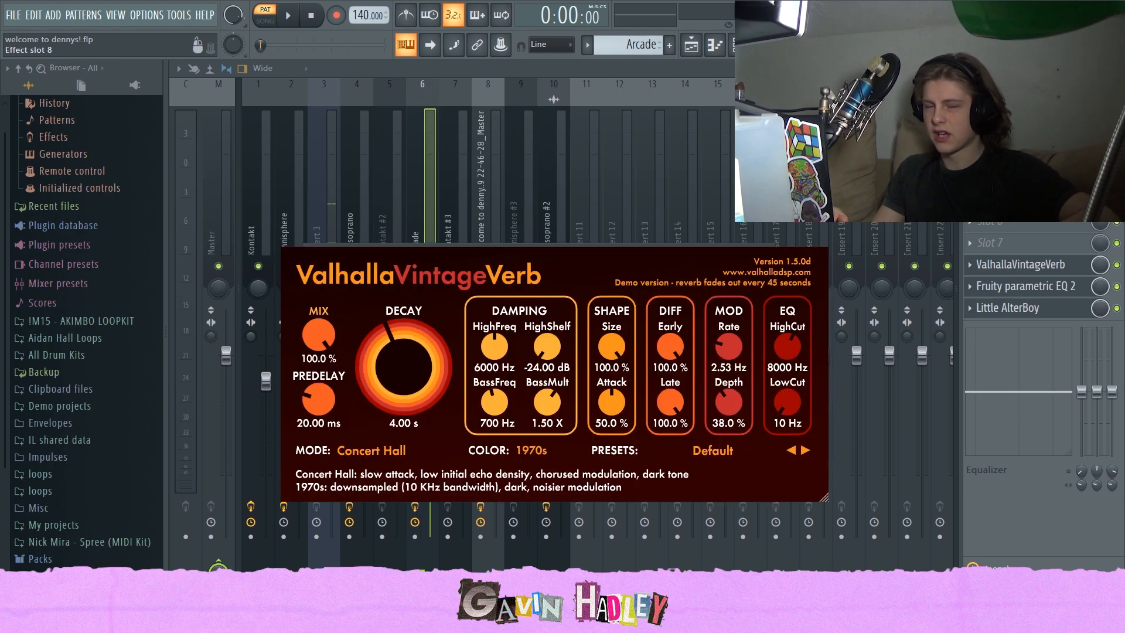
left_click(413, 214)
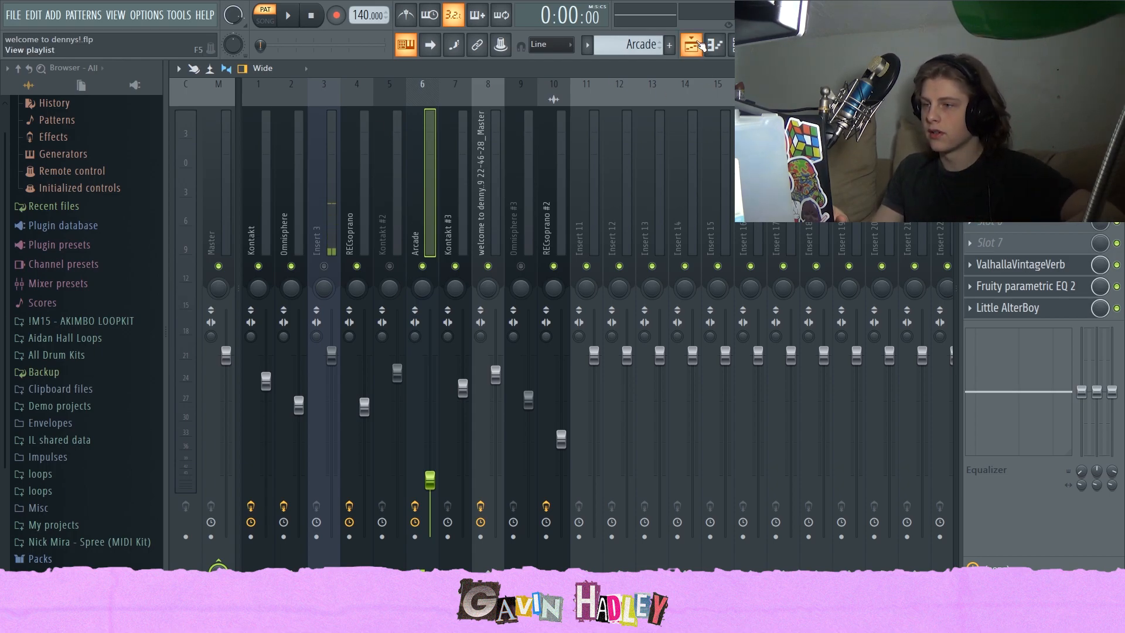
Step: Place the bass pattern at bar 1 of playlist Track 14, mute Track 13 and switch playback to song mode
key("F5")
left_click(188, 208)
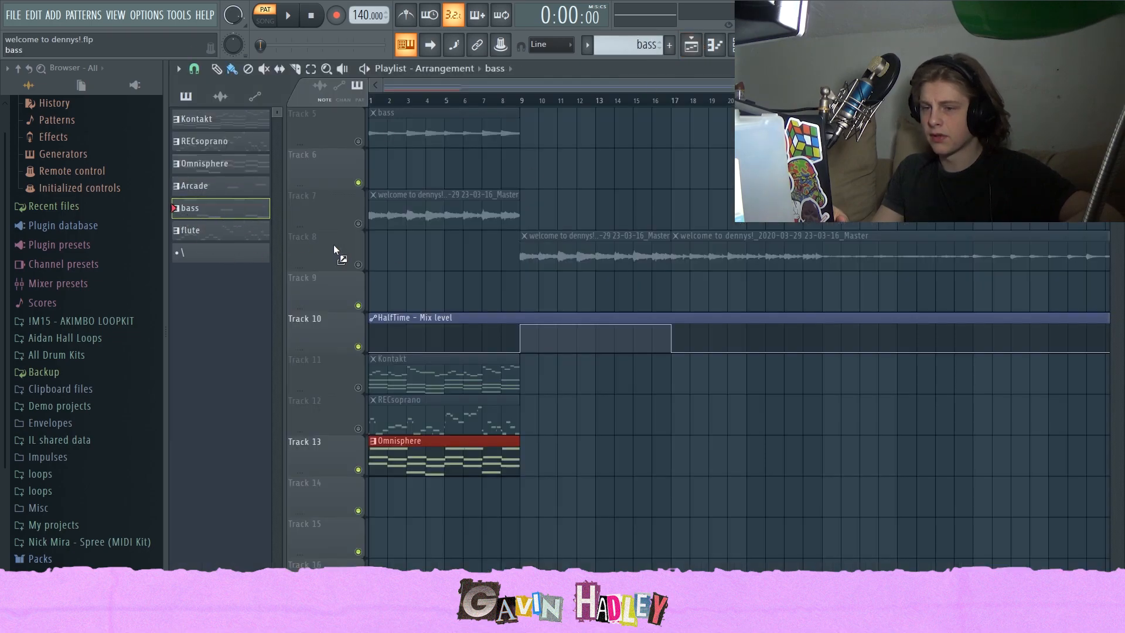
left_click(473, 500)
left_click_drag(472, 500, 395, 500)
left_click(358, 470)
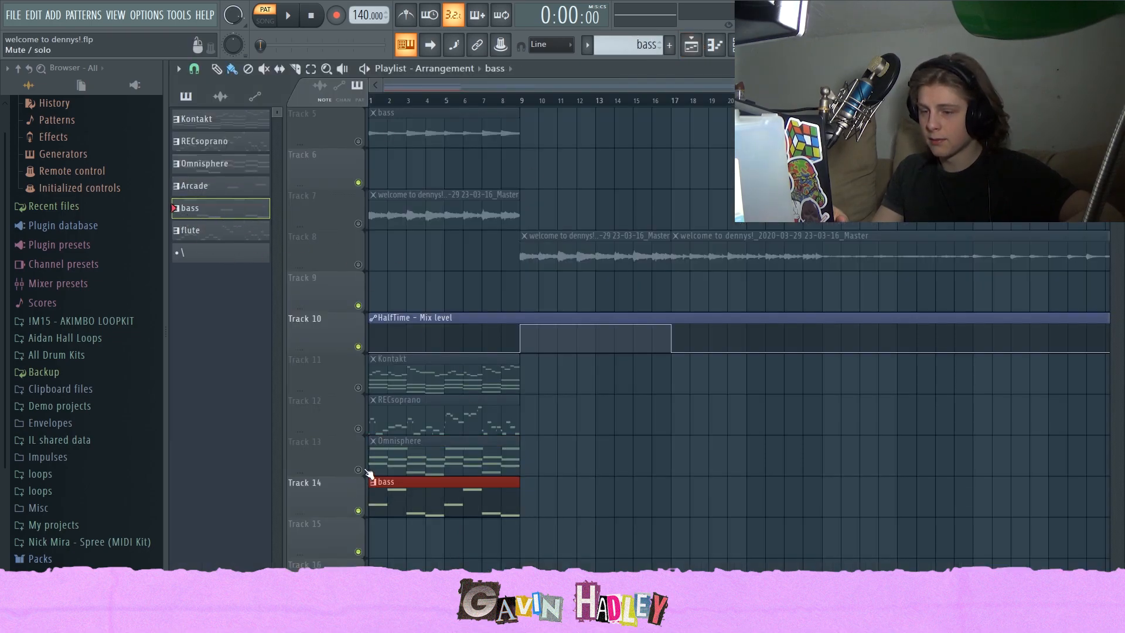
key("l")
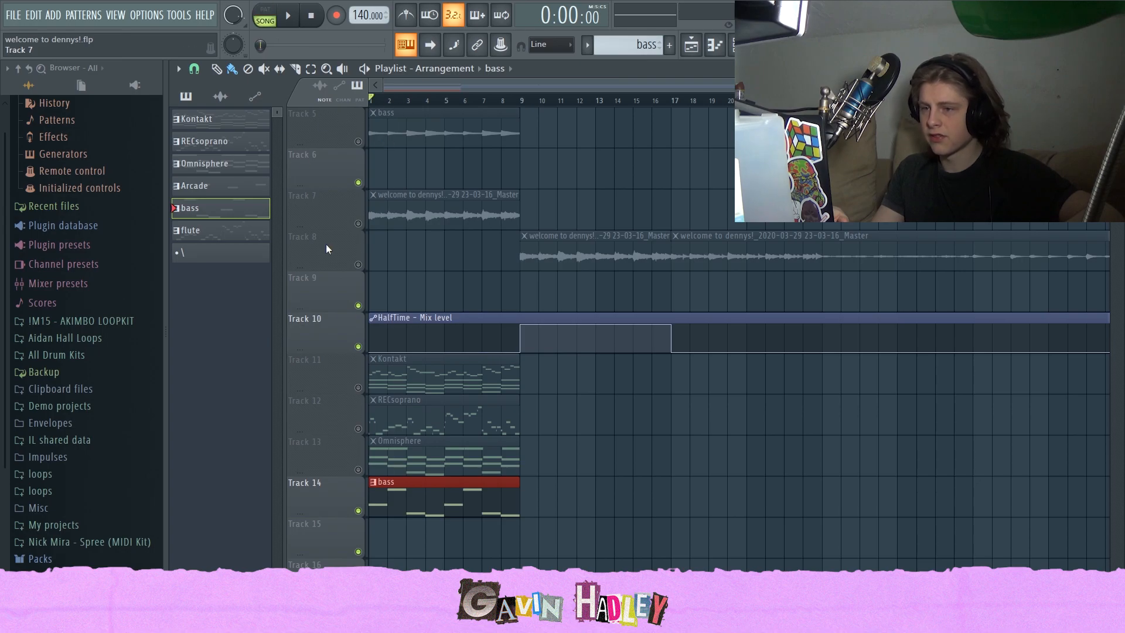
Step: Play the bass clip in the piano roll to examine its notes, and check the Kontakt #3 mixer track for effects
double_click(420, 490)
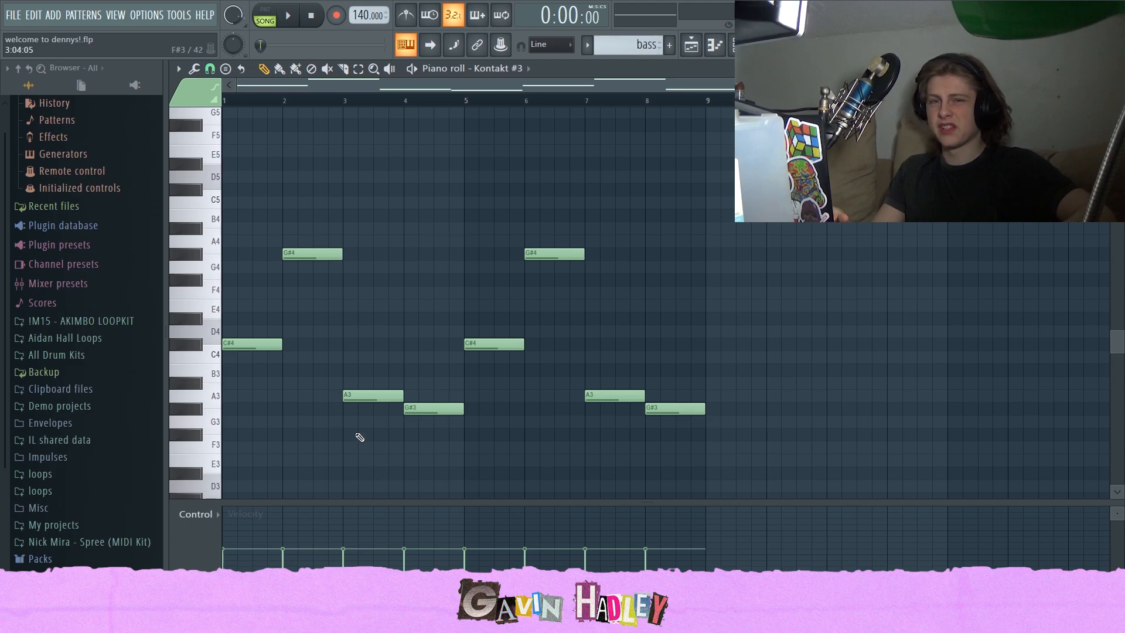
key("space")
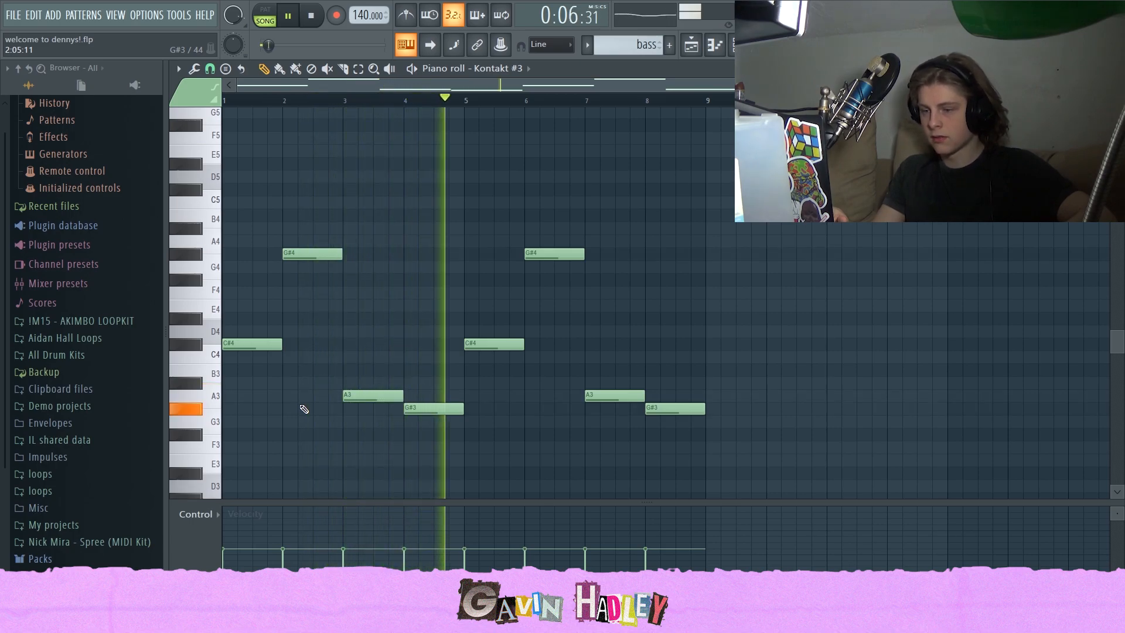
key("F9")
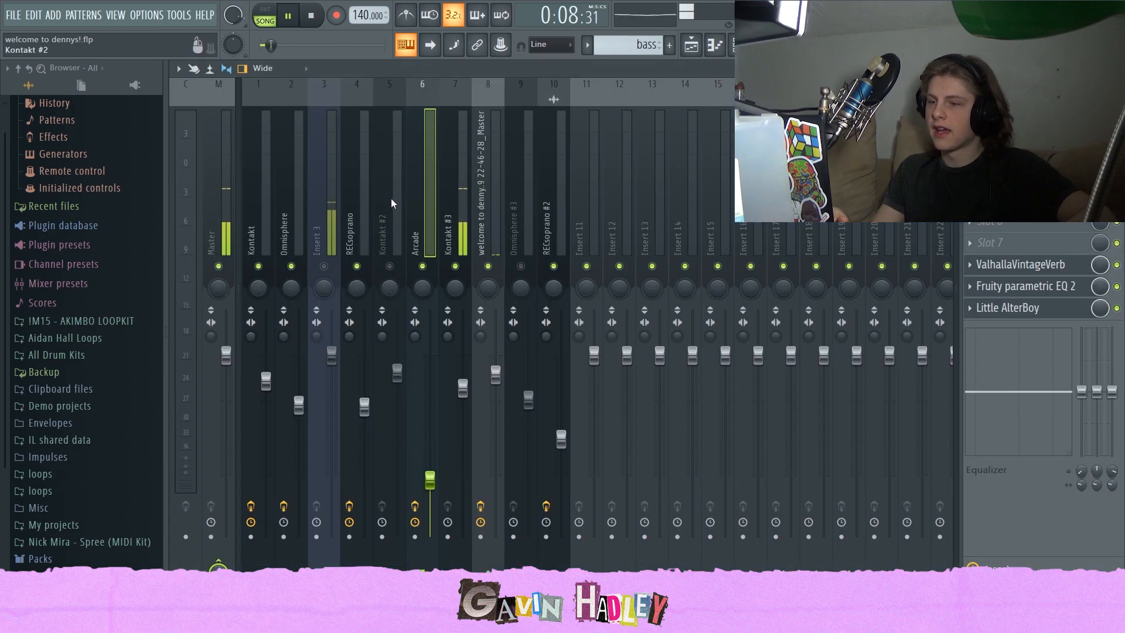
left_click(451, 199)
key("space")
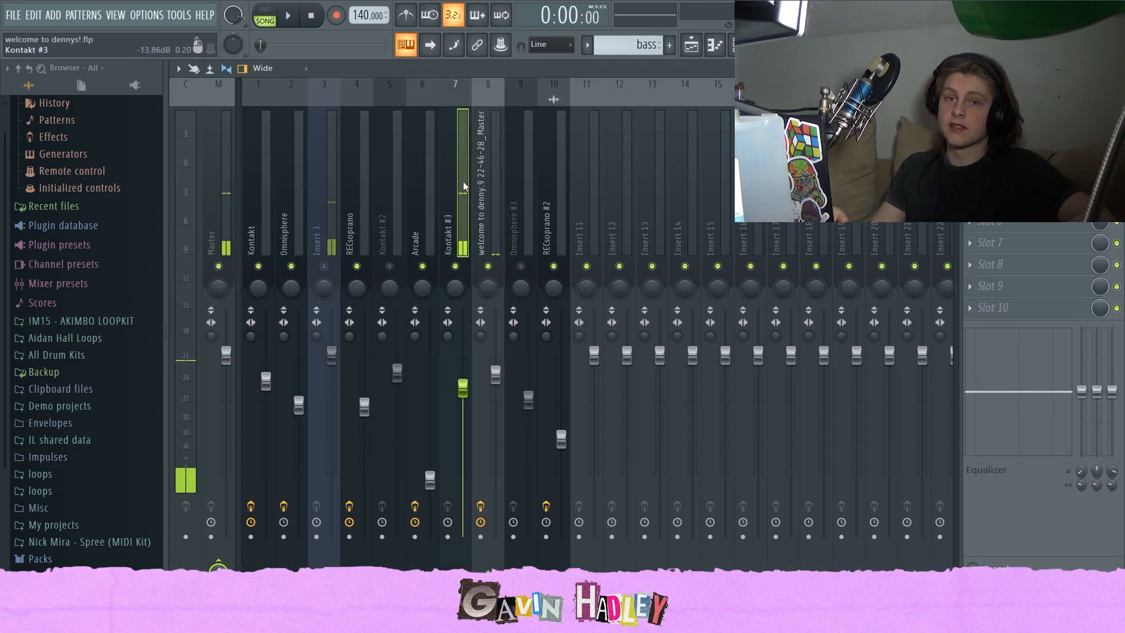
left_click(212, 191)
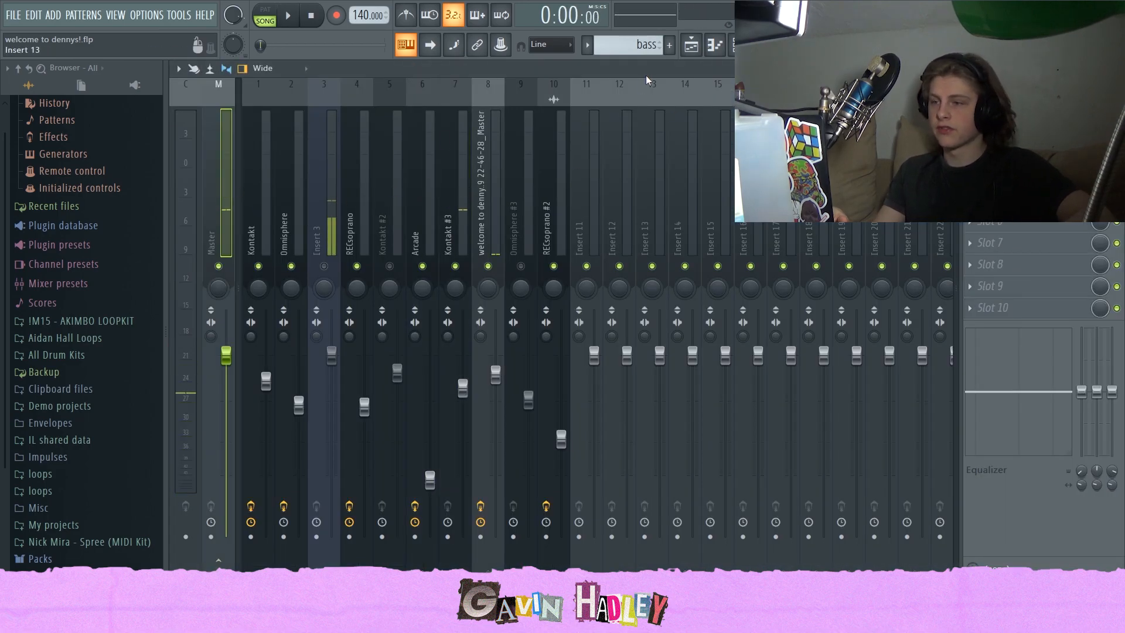
Step: Delete the Kontakt, RECsoprano, Omnisphere and bass pattern clips from playlist Tracks 11 to 14
left_click(691, 45)
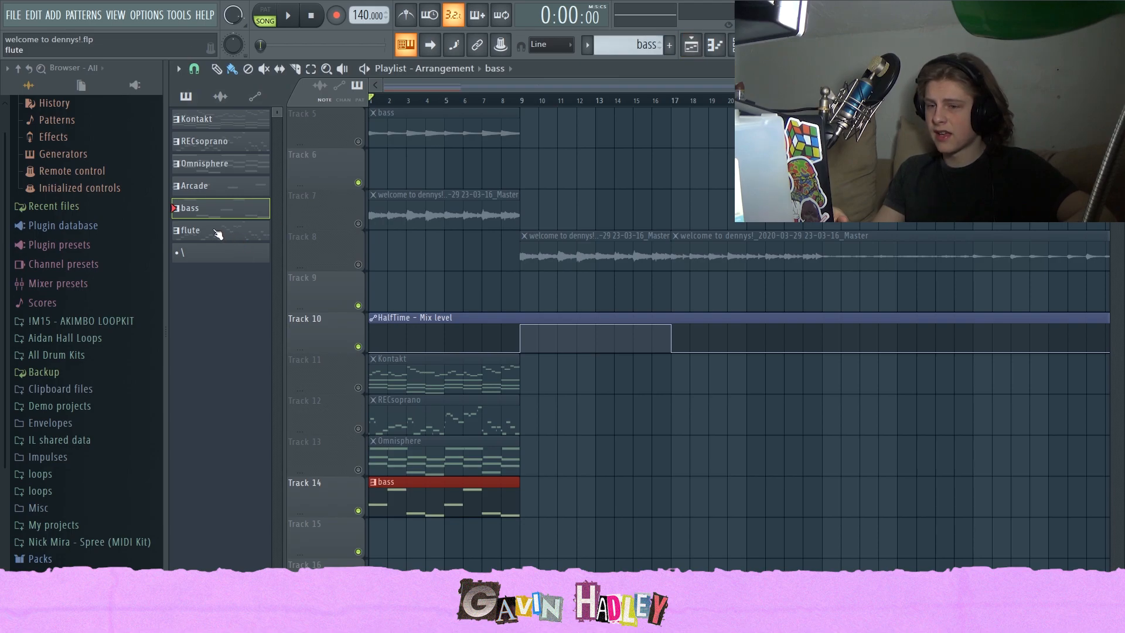
left_click(264, 233)
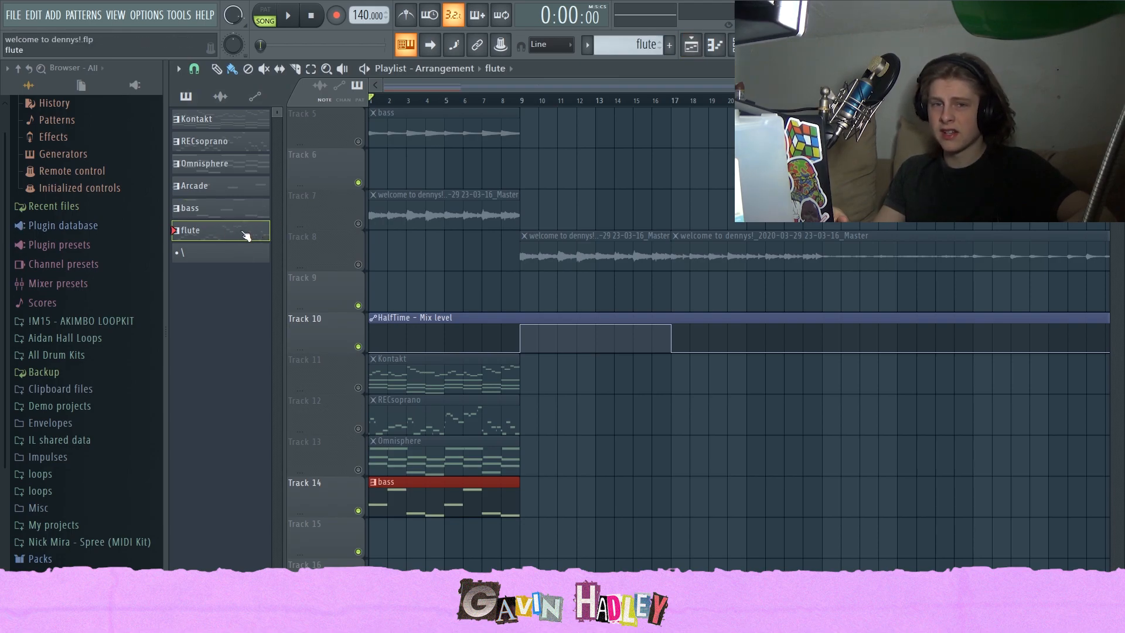
left_click_drag(204, 256, 451, 537)
right_click(460, 540)
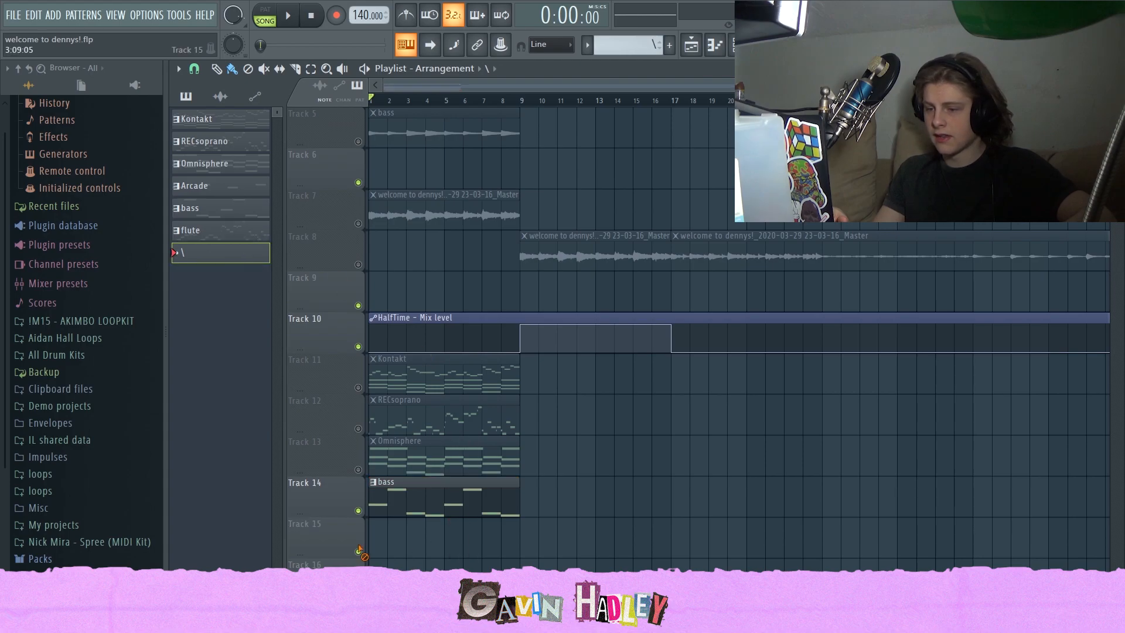
right_click(371, 510)
right_click(388, 457)
right_click(389, 417)
right_click(391, 386)
scroll(391, 419, "up", 4)
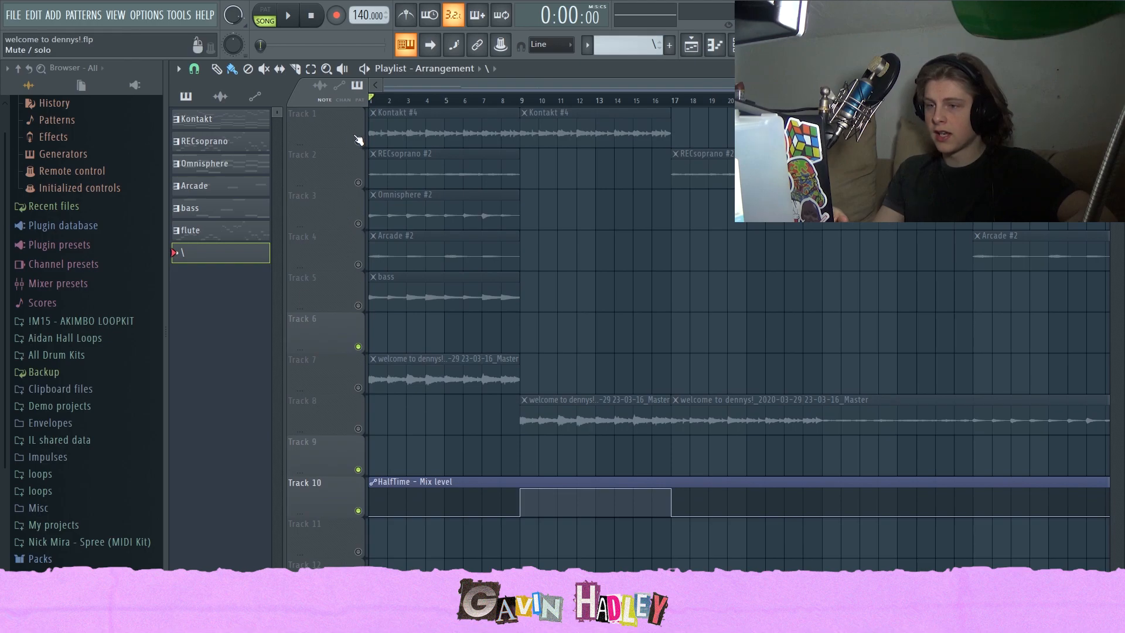
Step: Look over the six instrument patterns from Kontakt to flute and the rendered audio clips in the playlist
left_click(202, 119)
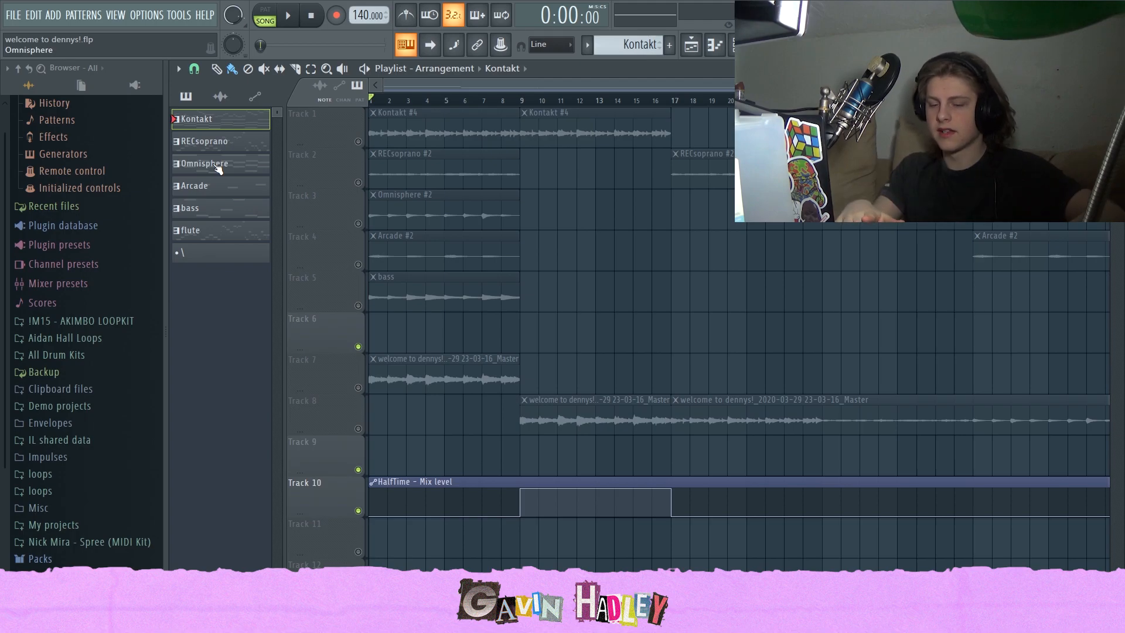
left_click(218, 230)
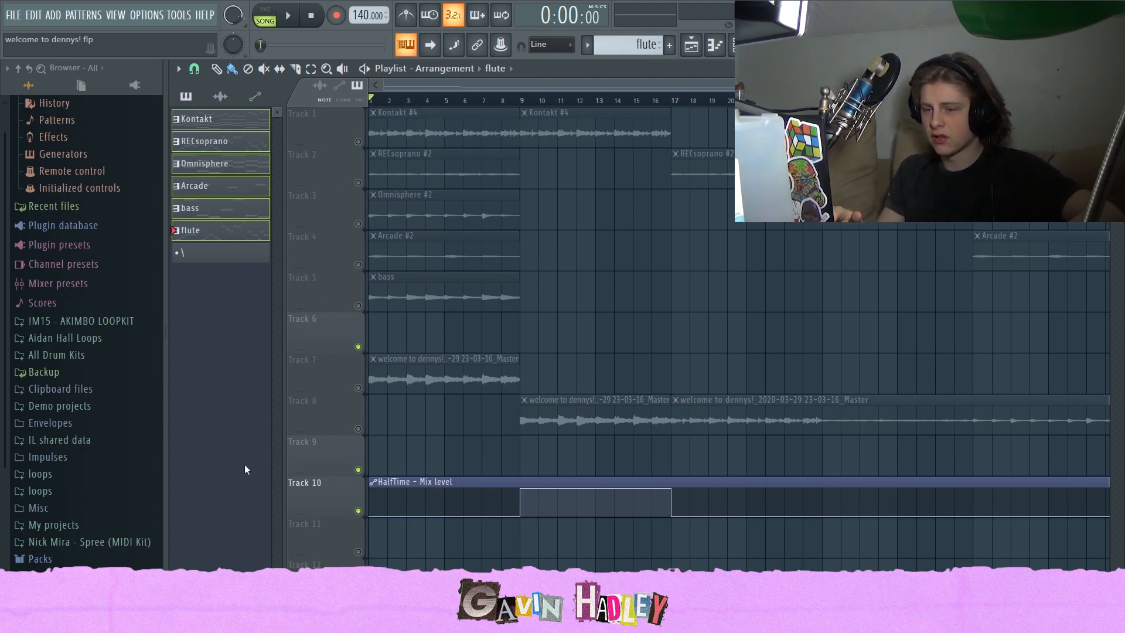
left_click(194, 186)
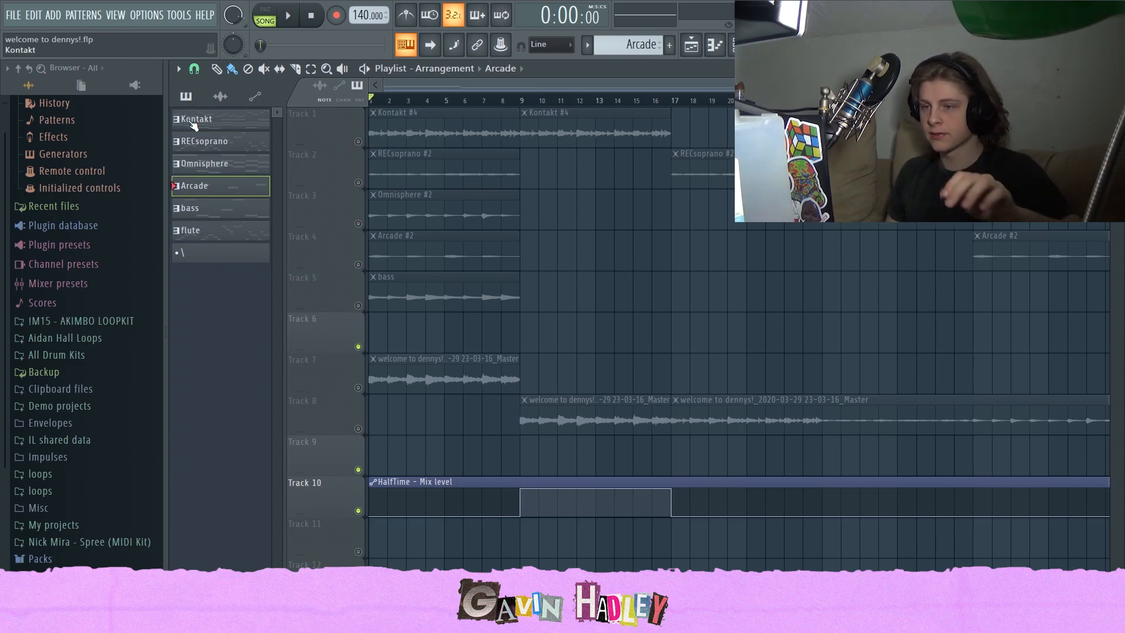
left_click_drag(764, 86, 289, 112)
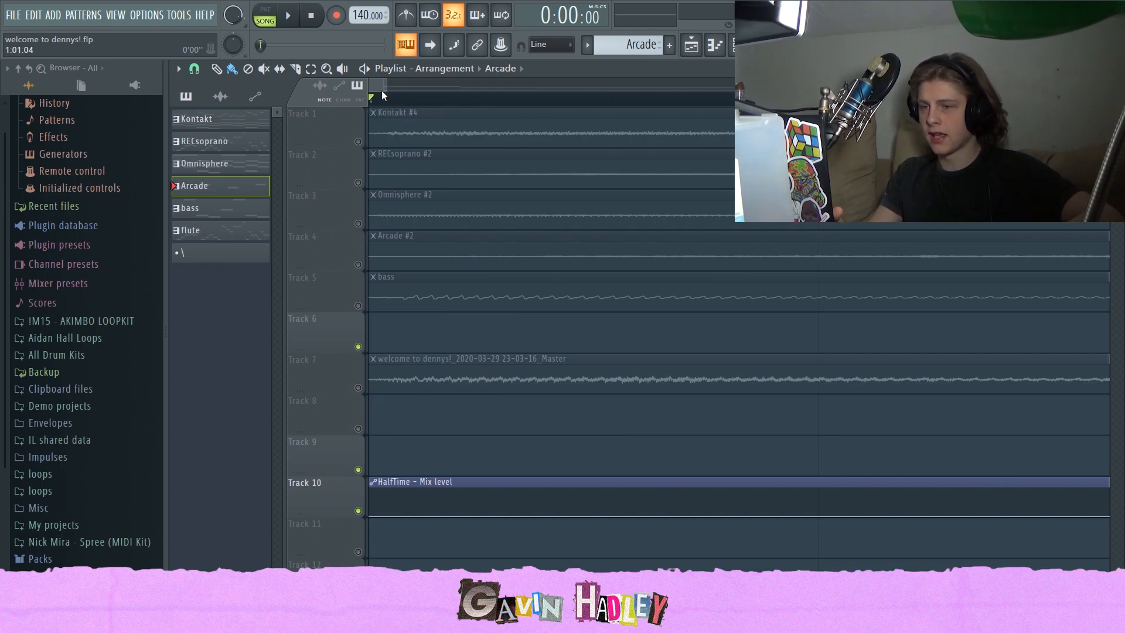
scroll(391, 91, "down", 3)
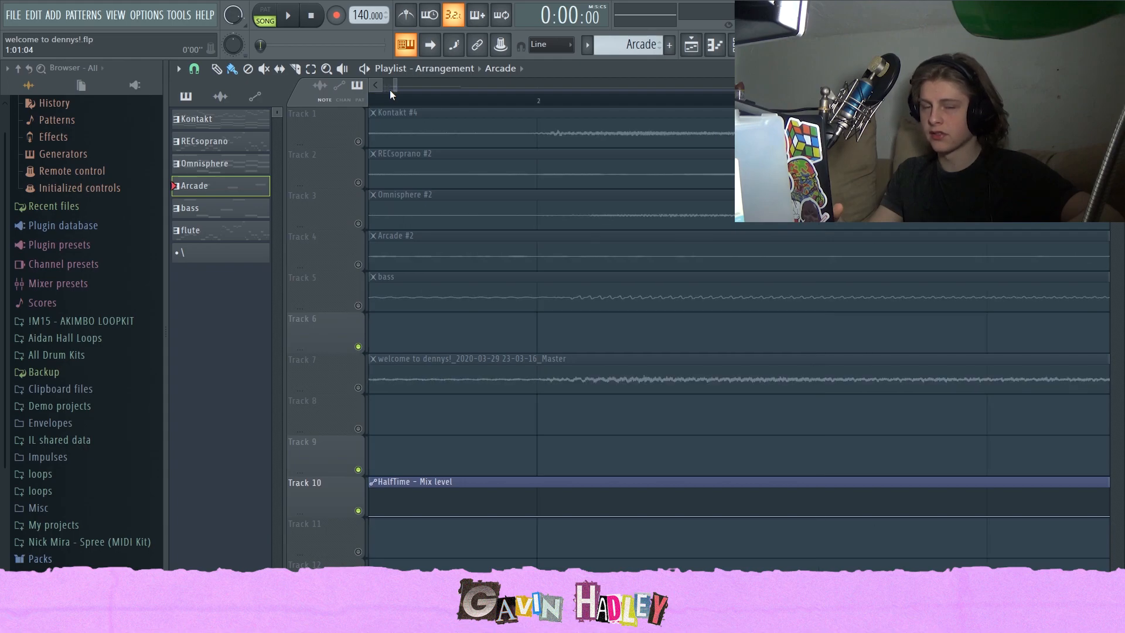
left_click_drag(395, 90, 656, 88)
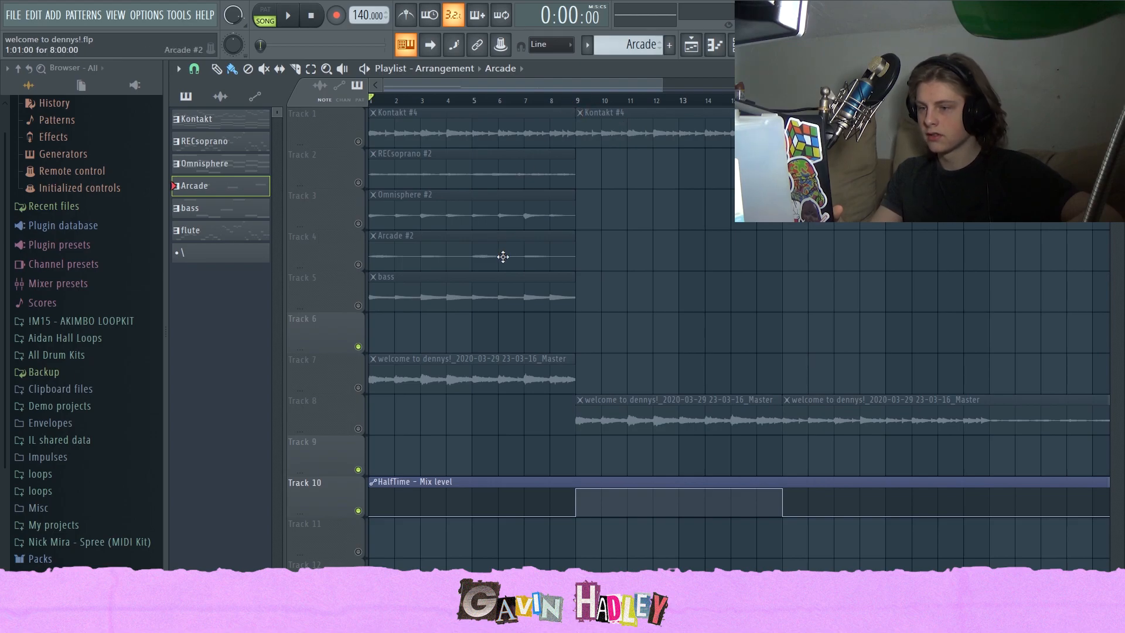
scroll(501, 258, "down", 1)
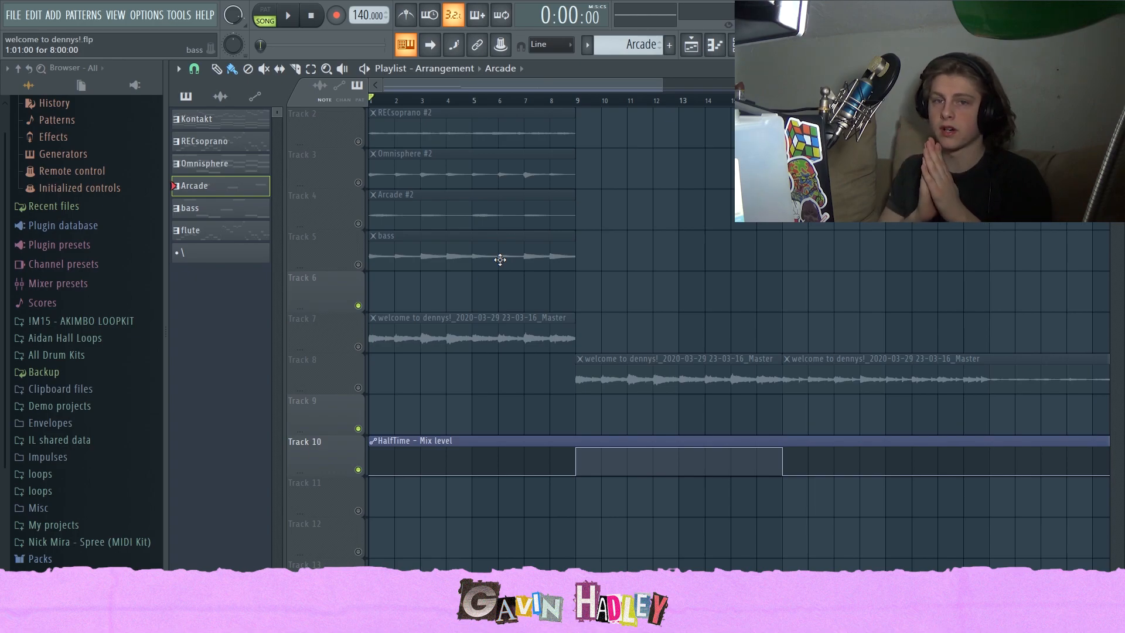
scroll(492, 253, "up", 1)
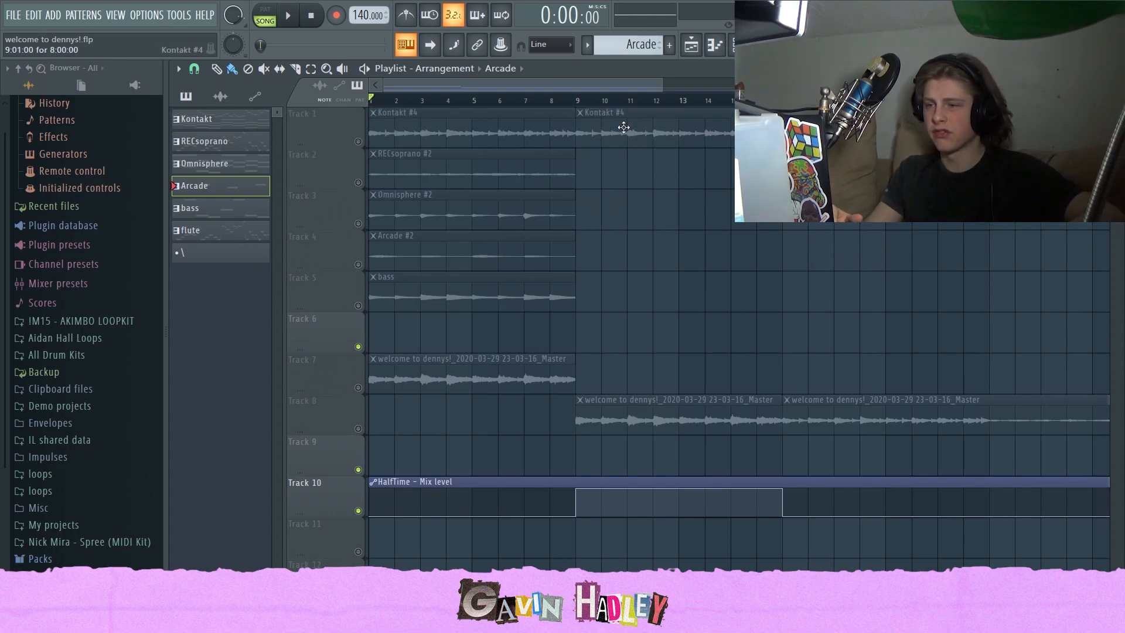
Step: Unmute playlist Tracks 1 to 5 and select the Kontakt #4 audio clip
left_click_drag(359, 306, 358, 141)
left_click_drag(661, 80, 940, 82)
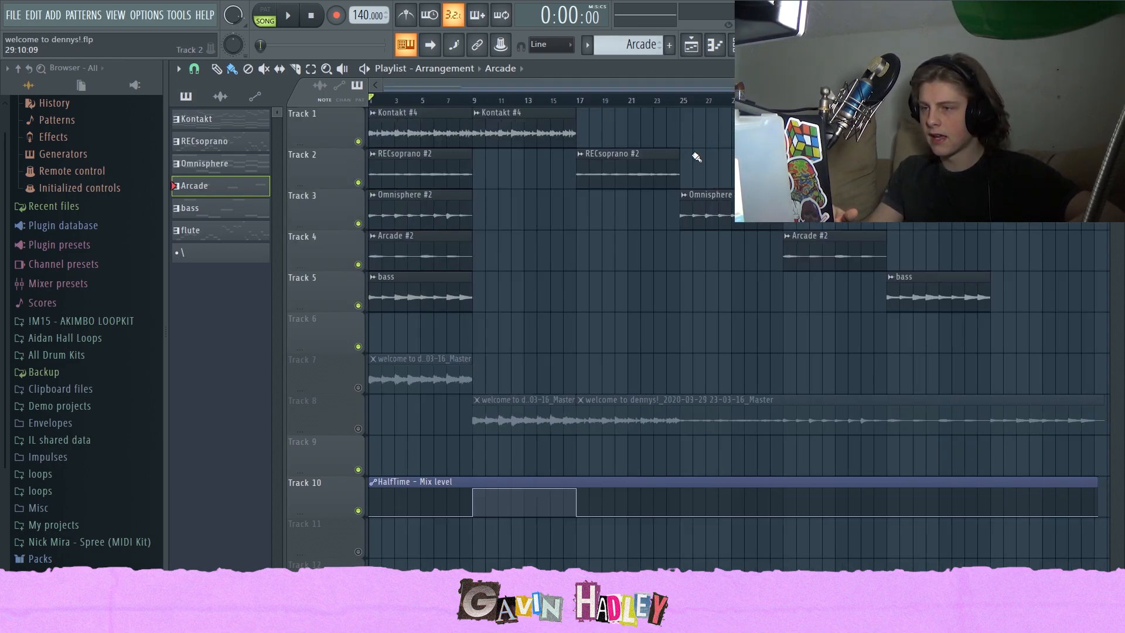
left_click(495, 123)
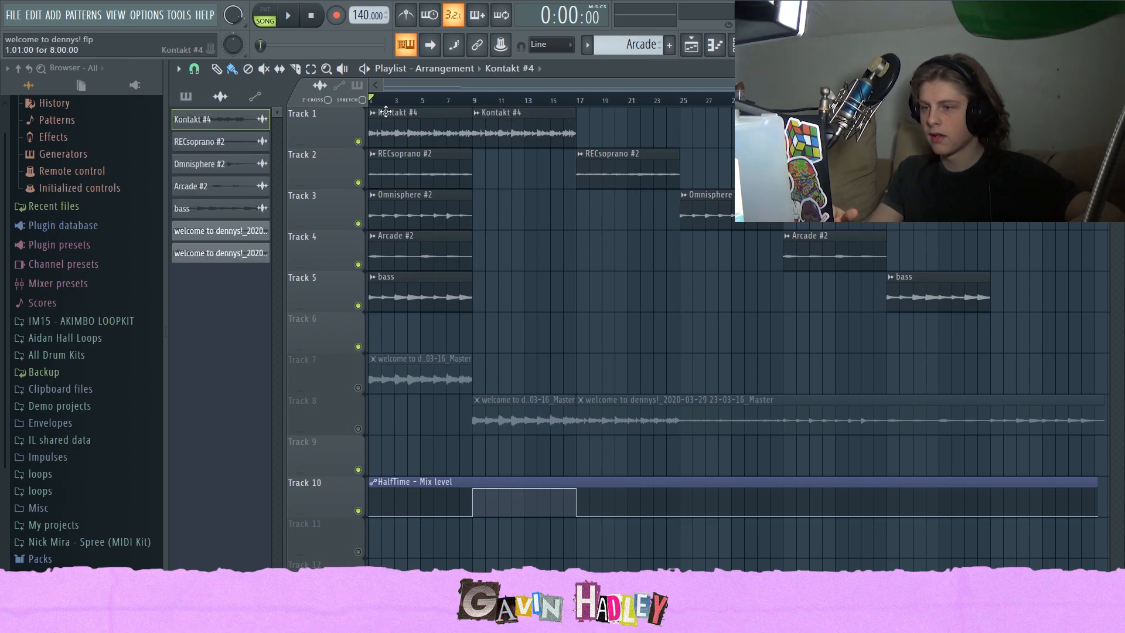
Step: Look up the mixer option for rendering armed mixer tracks to wave files and return to the playlist
left_click(763, 45)
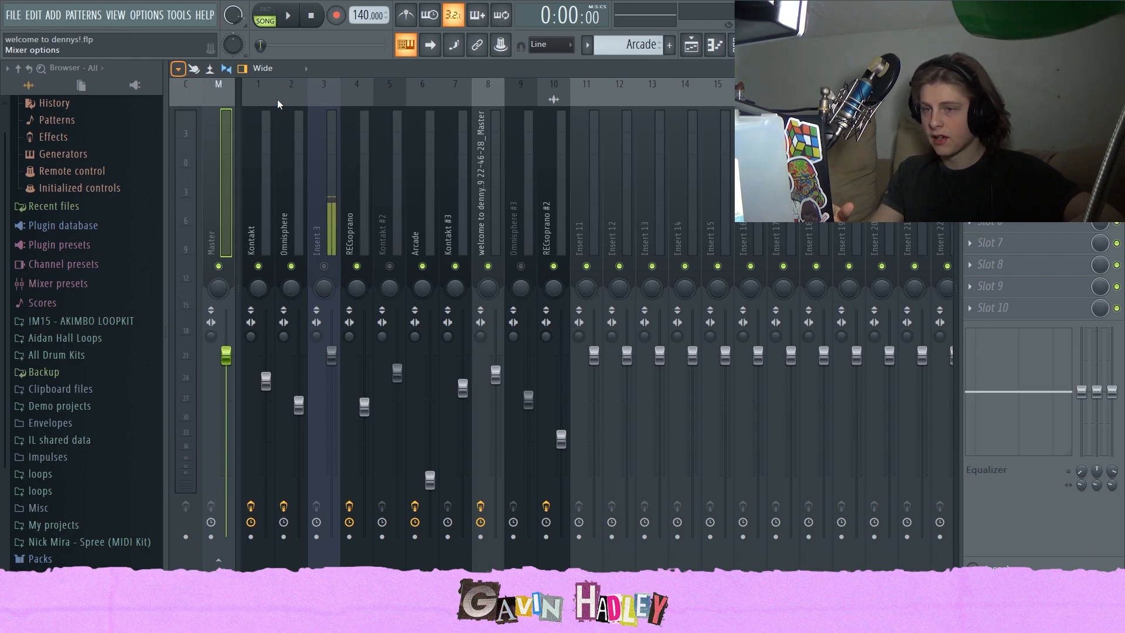
left_click(177, 71)
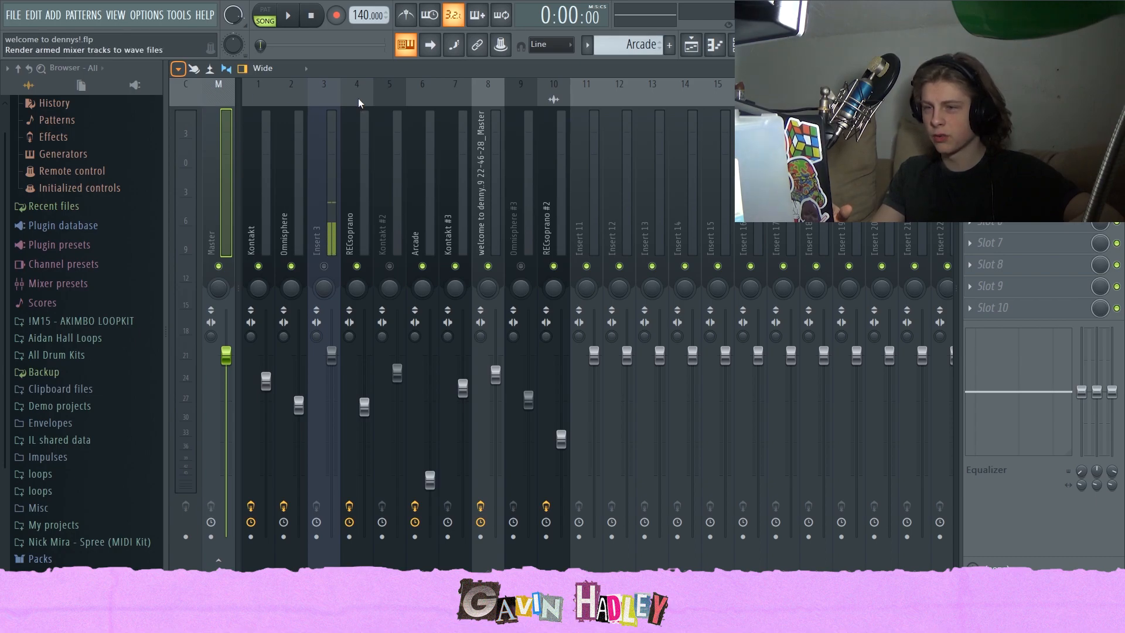
left_click(693, 46)
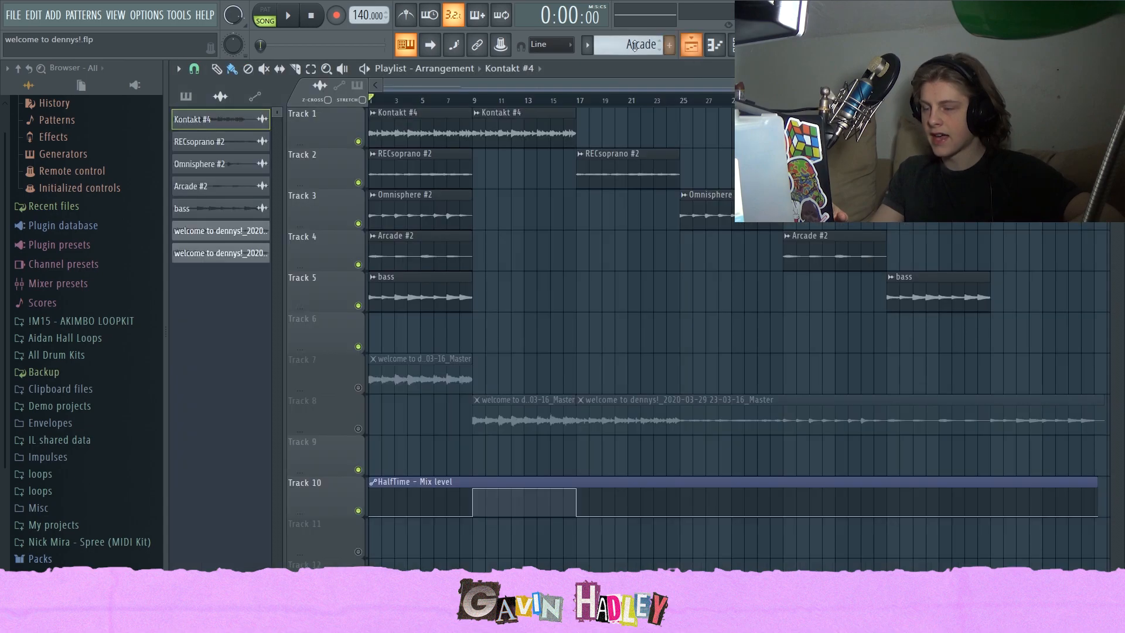
Step: Unmute playlist Tracks 7 and 8 and check the sample settings of the master clip on Track 7
left_click_drag(922, 85, 1100, 86)
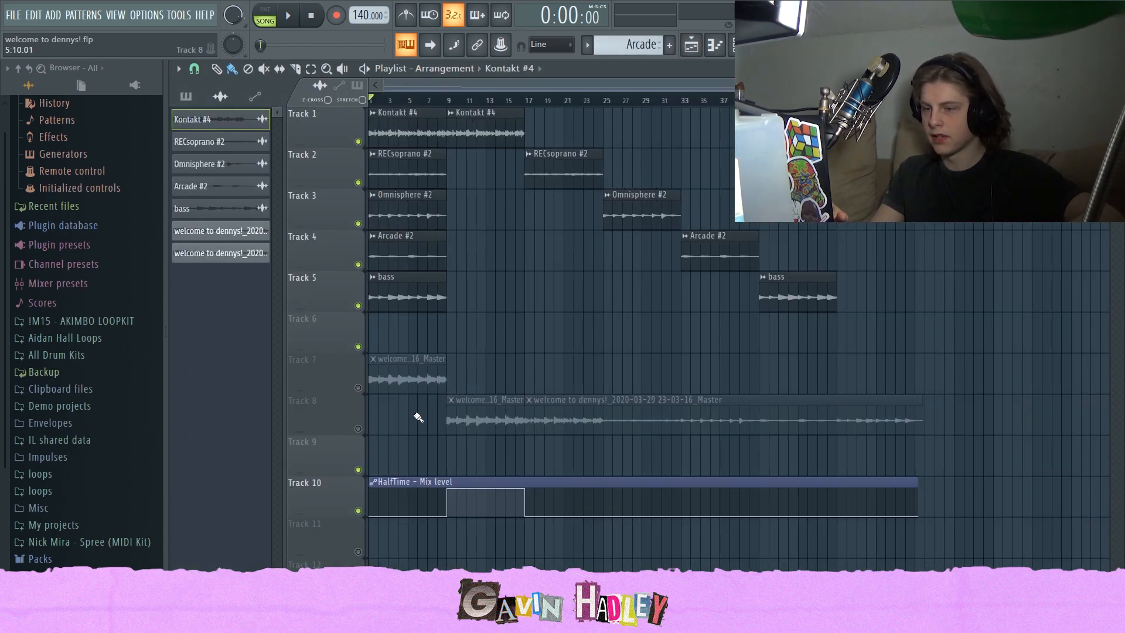
left_click(359, 388)
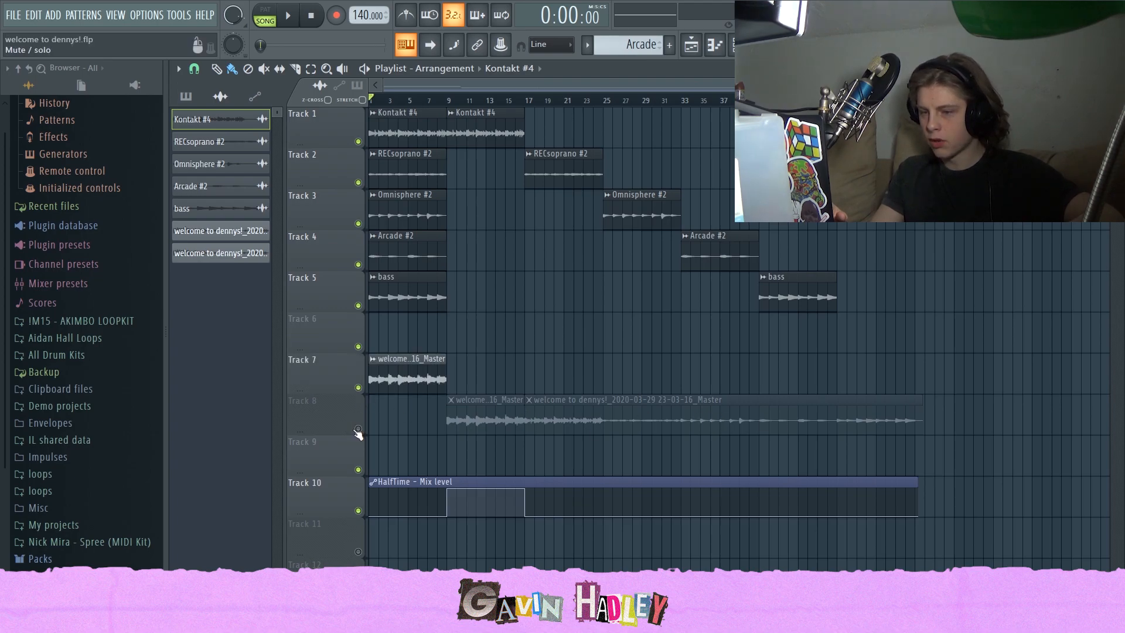
left_click(358, 429)
double_click(392, 378)
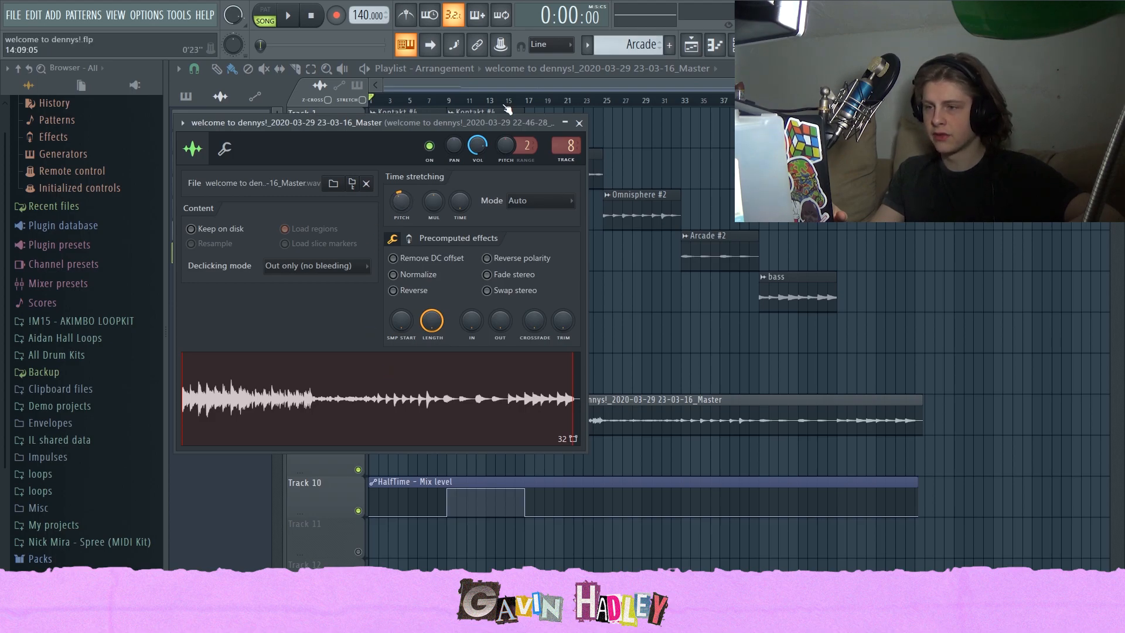
key("Escape")
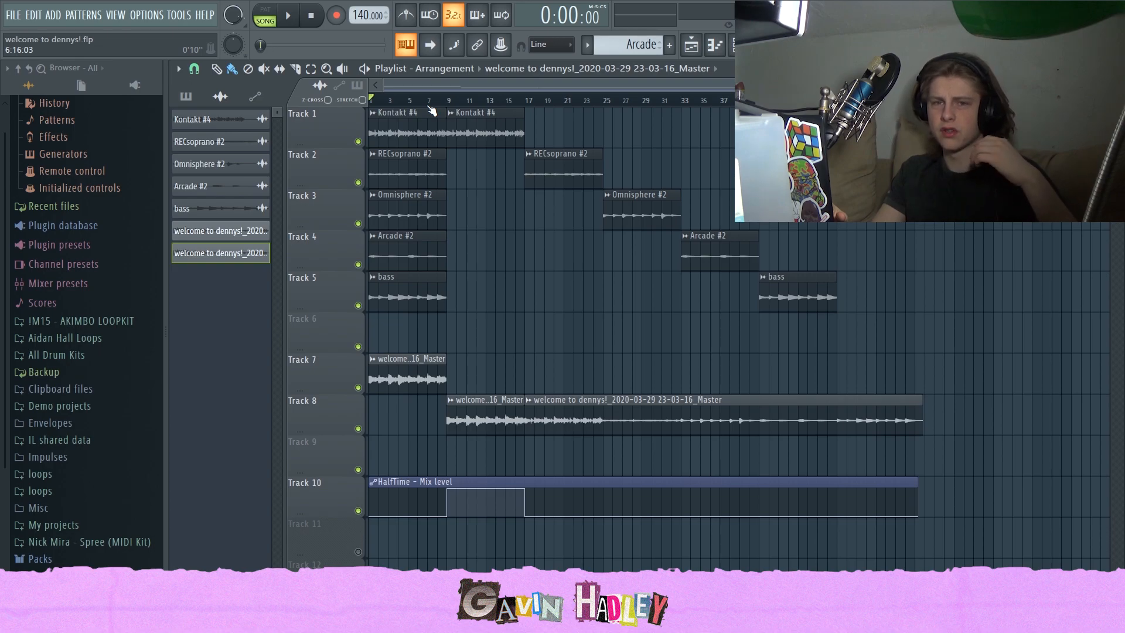
Step: Mute playlist Tracks 1 to 5 and play the master recording on Track 8 from bar 9
scroll(418, 306, "down", 2)
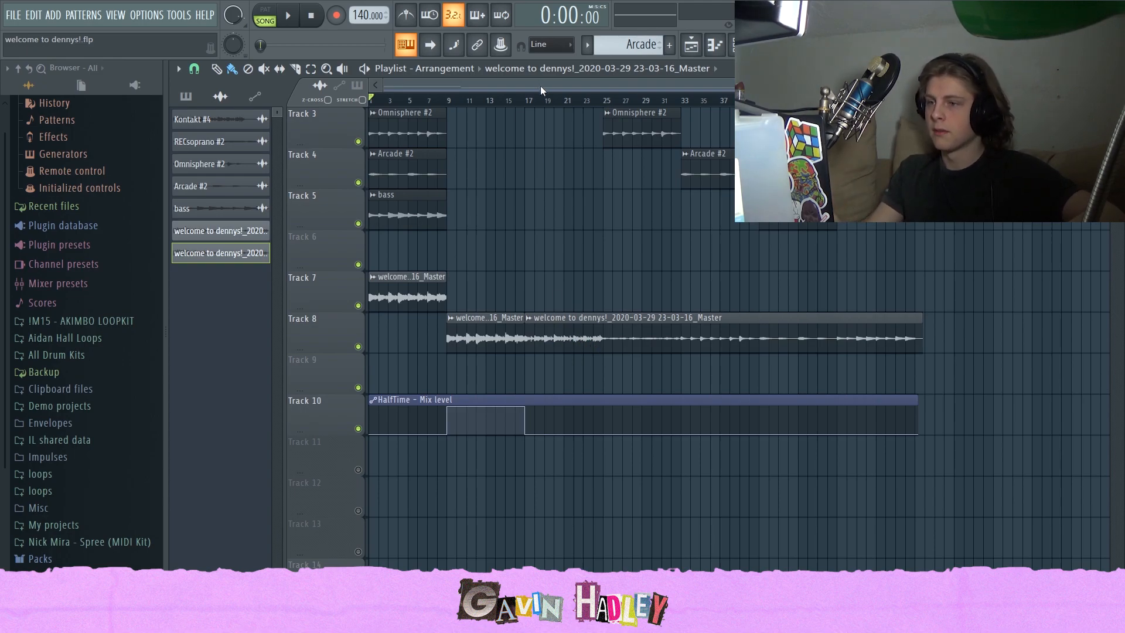
scroll(450, 112, "up", 1)
left_click(449, 101)
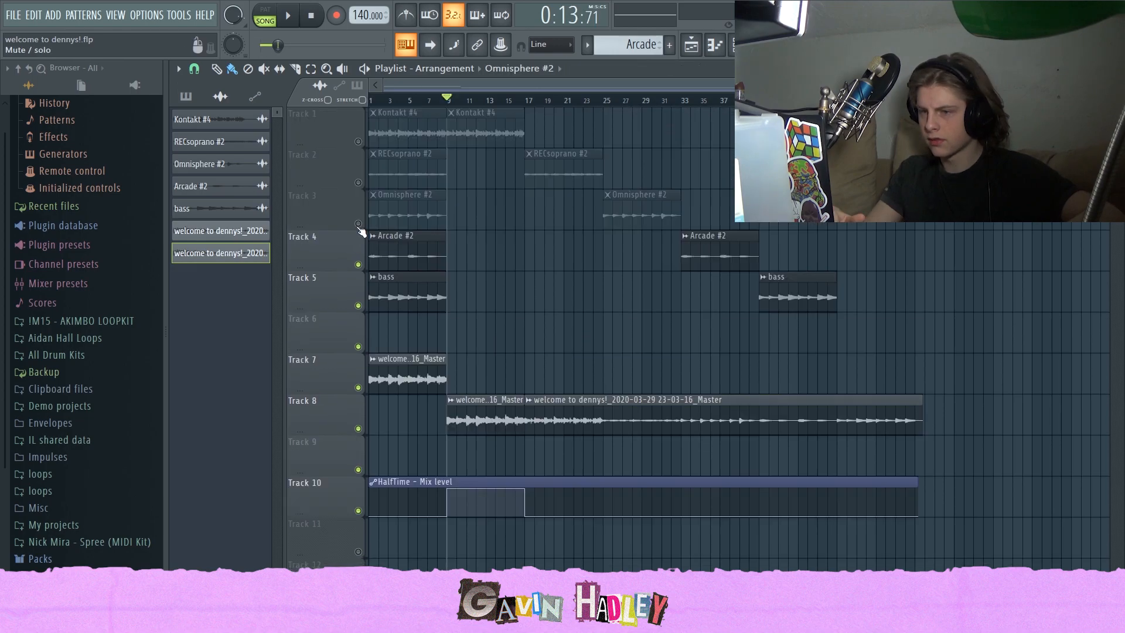
left_click(358, 264)
left_click(358, 306)
key("space")
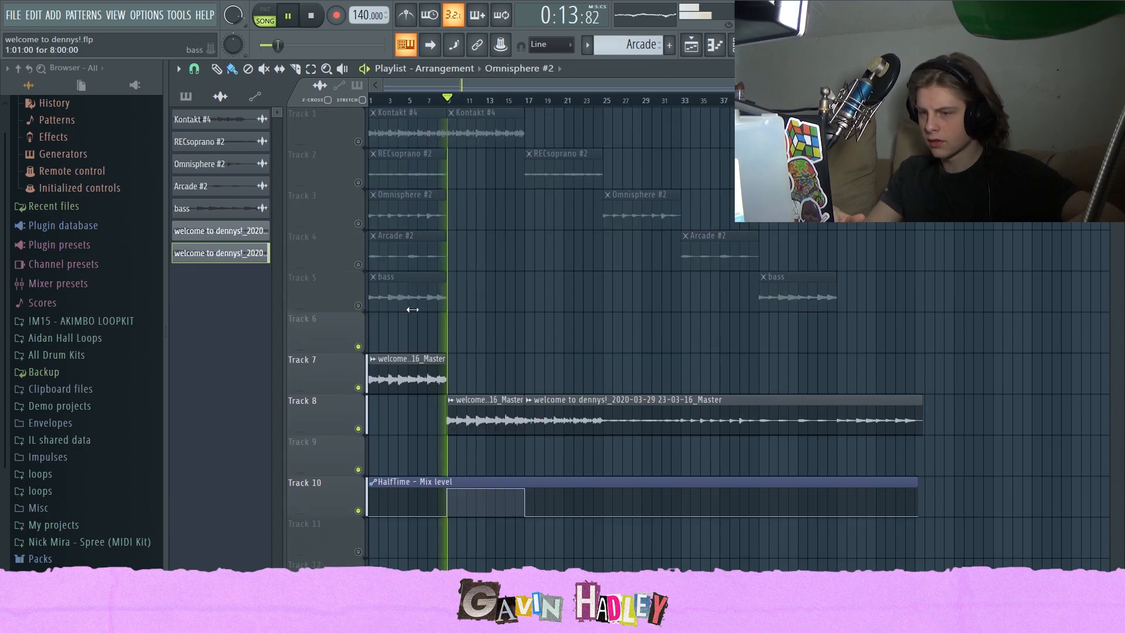
key("space")
Step: Examine RC-20 Retro Color and Fruity Stereo Shaper on mixer track 8, which carries the master recording
key("F9")
key("space")
left_click(1009, 309)
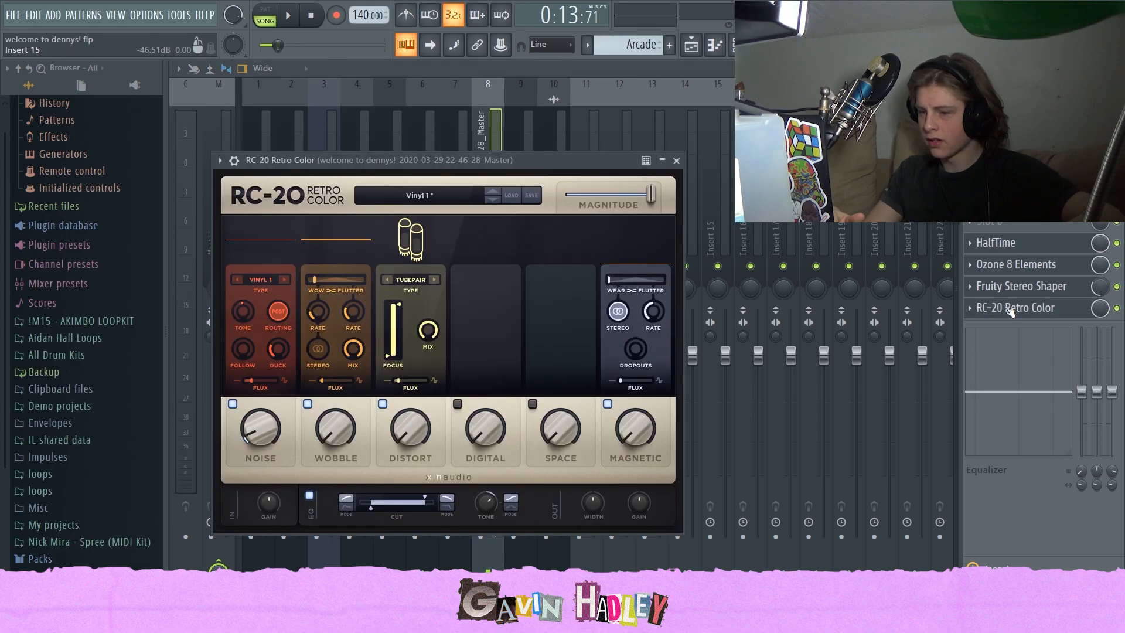
left_click(1010, 310)
left_click(1011, 288)
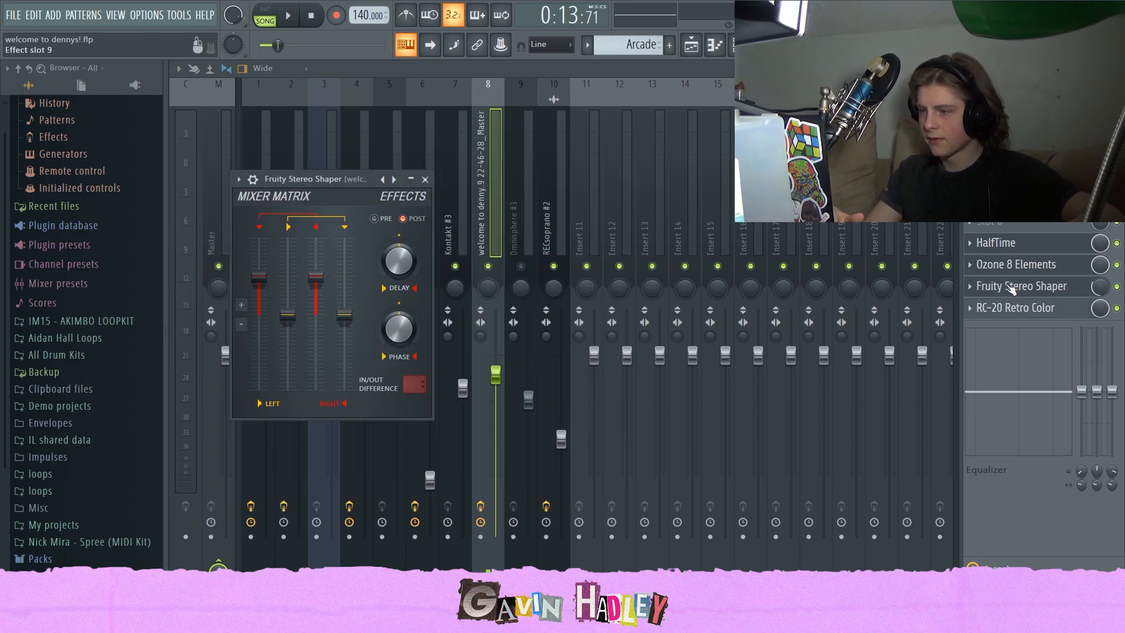
left_click(1012, 288)
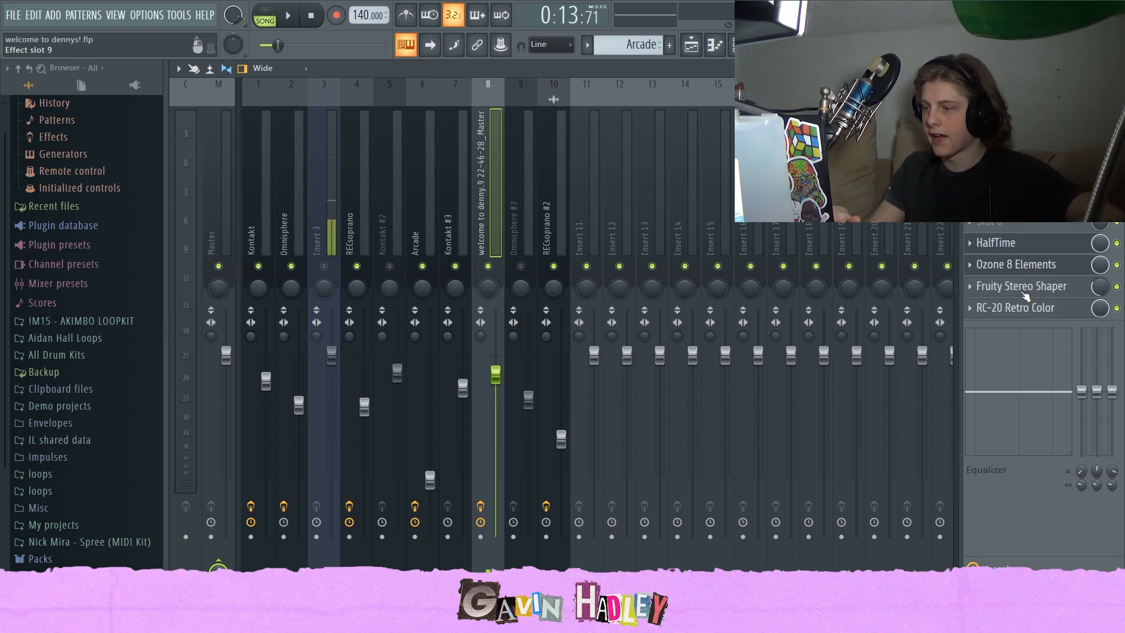
Step: Examine Ozone 8 Elements and HalfTime on the master recording's mixer track, playing the audio to hear the half-time effect
left_click(1056, 267)
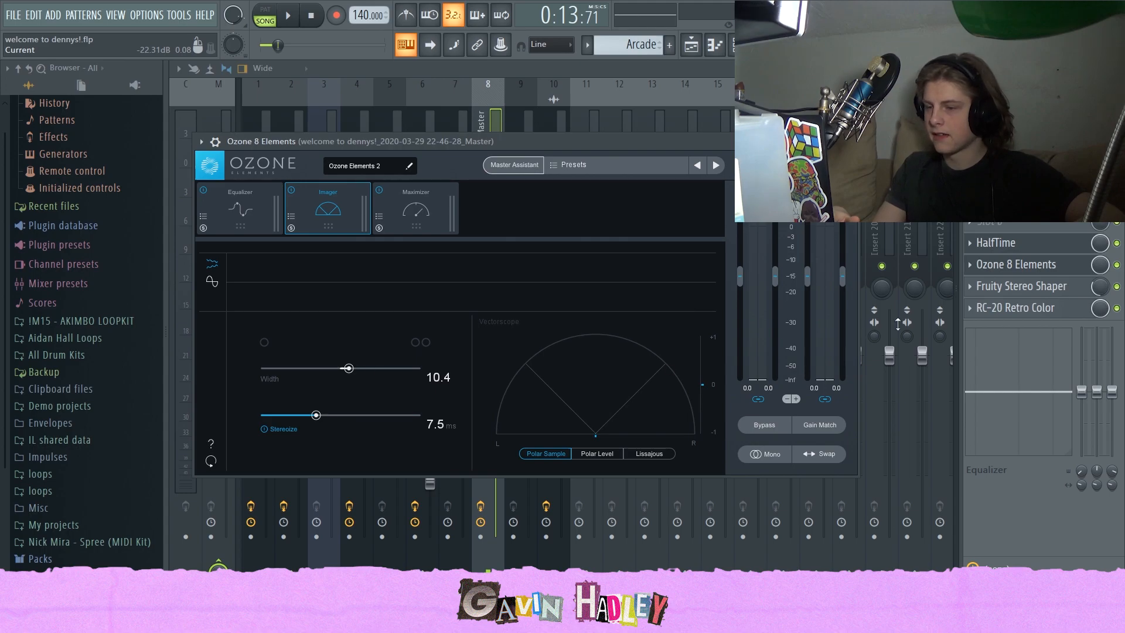
left_click(1031, 249)
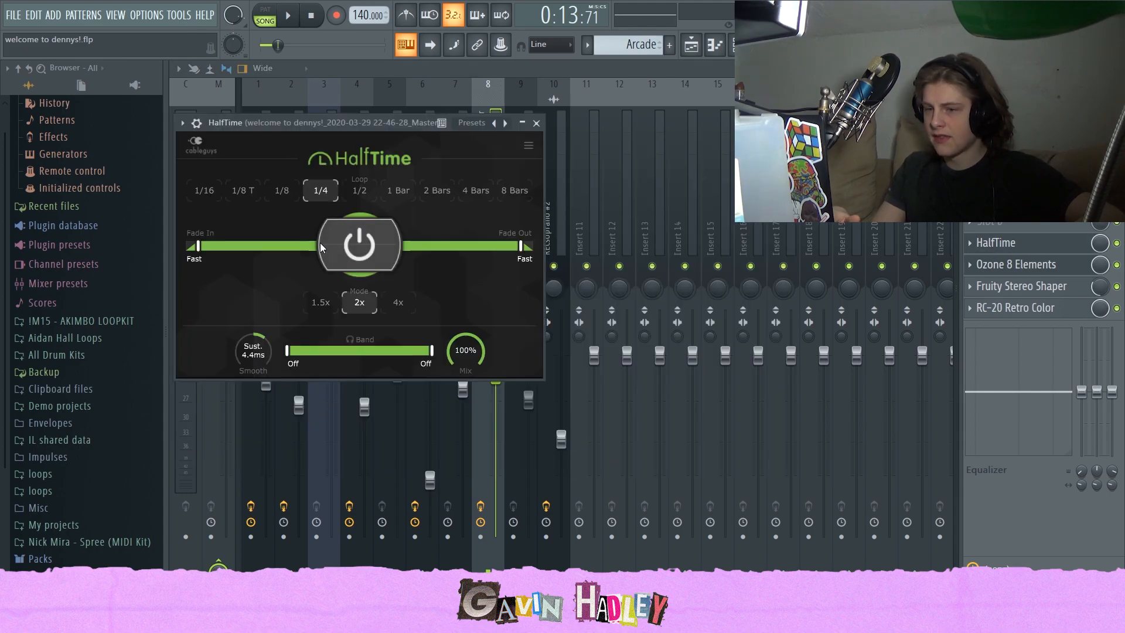
key("space")
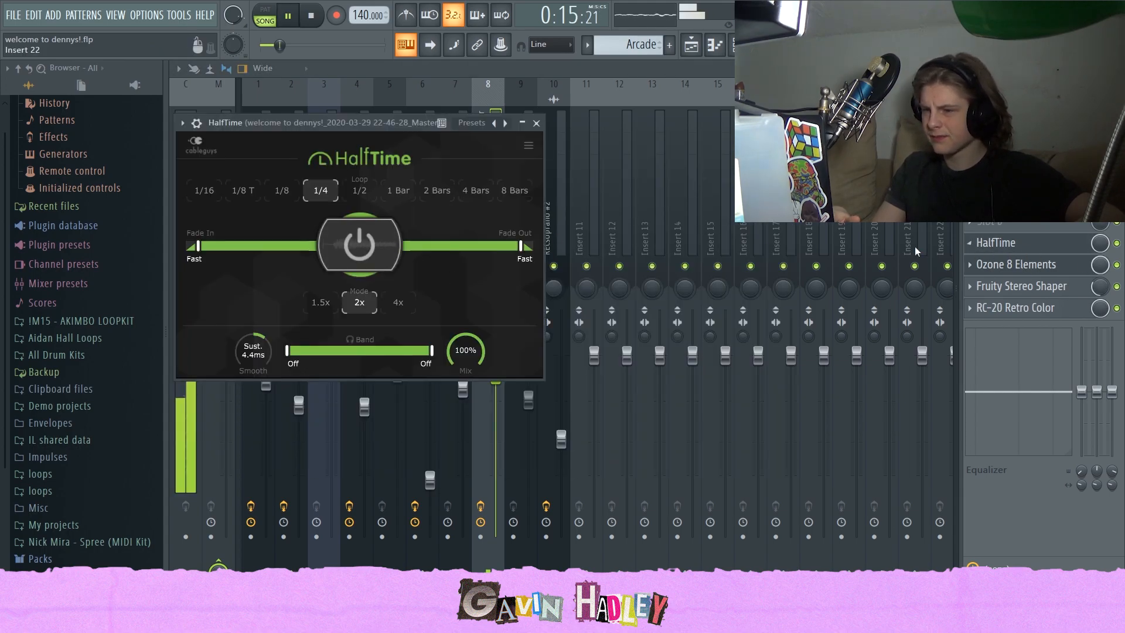
key("space")
left_click(1065, 248)
key("space")
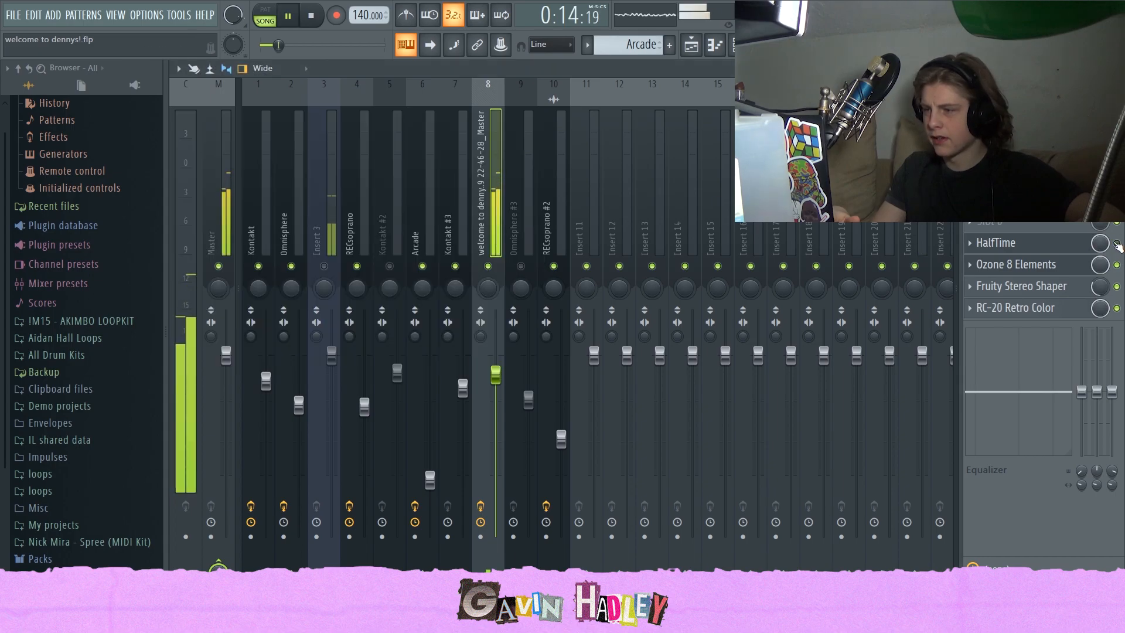
left_click(1066, 248)
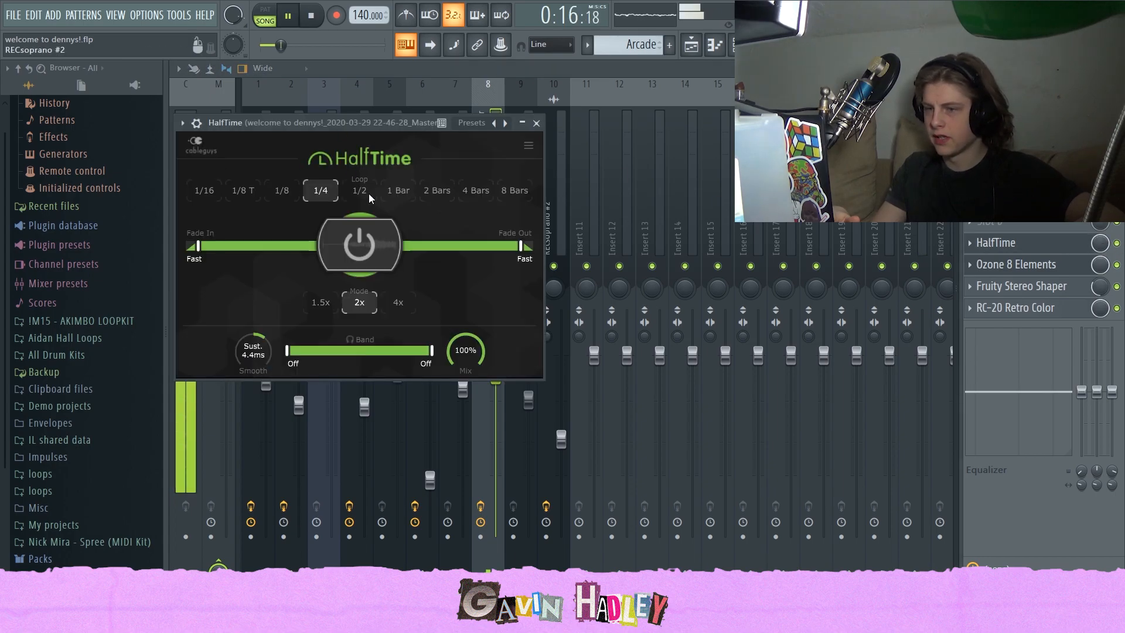
left_click(536, 123)
key("F5")
key("space")
Step: Move the playhead to bar 9 and then to bar 17, and briefly play the master recording from there
left_click_drag(431, 102, 363, 109)
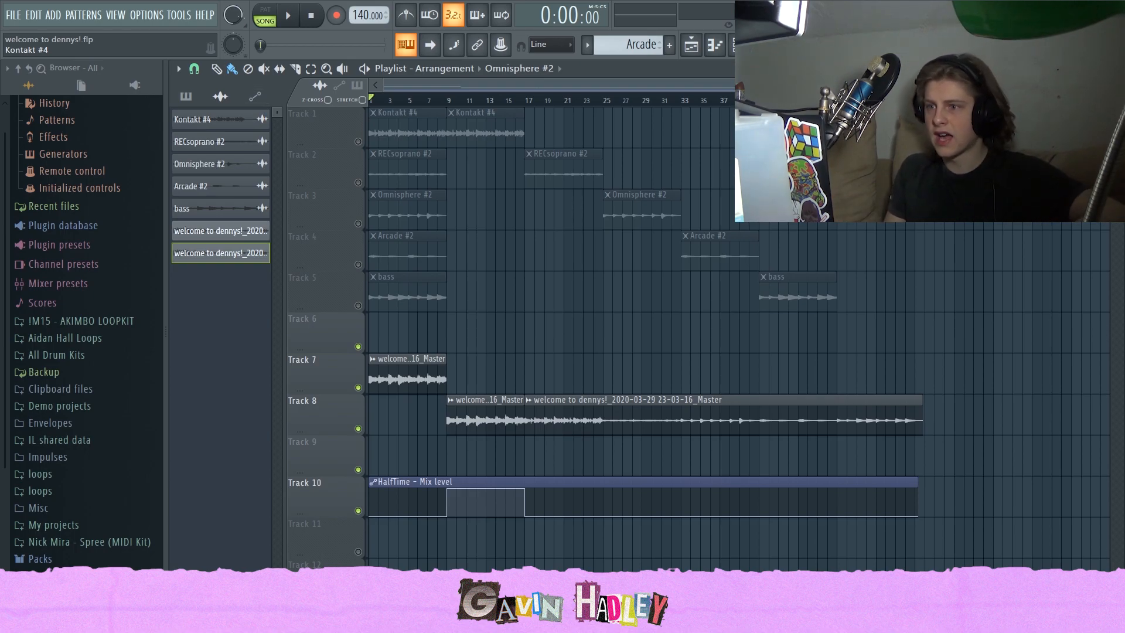
left_click_drag(455, 101, 452, 106)
left_click(489, 264)
right_click(495, 258)
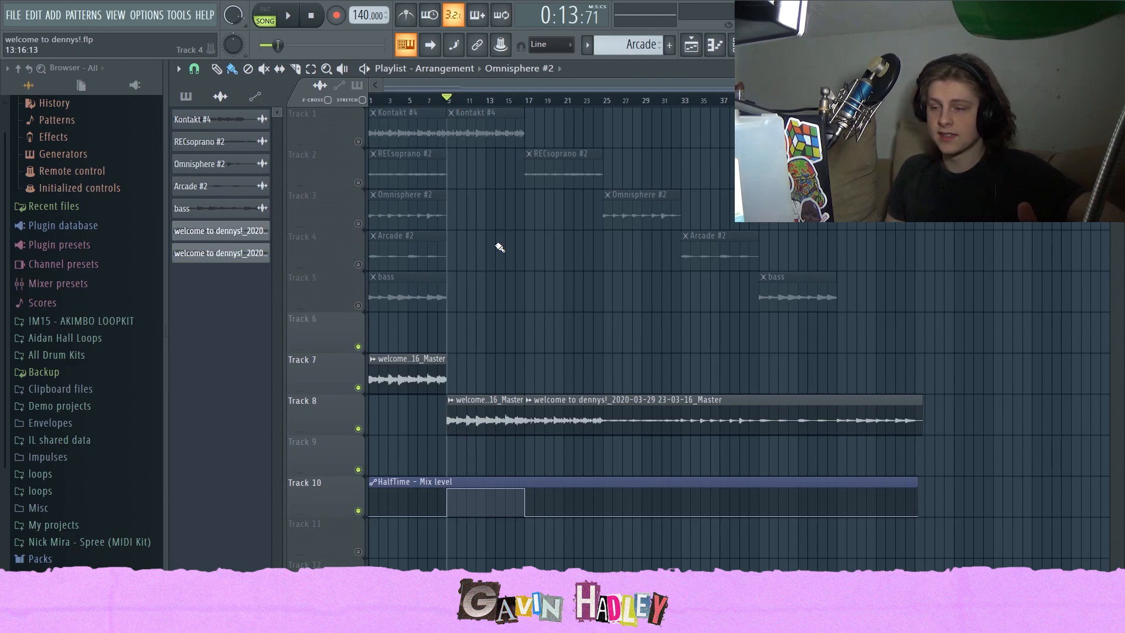
left_click(540, 102)
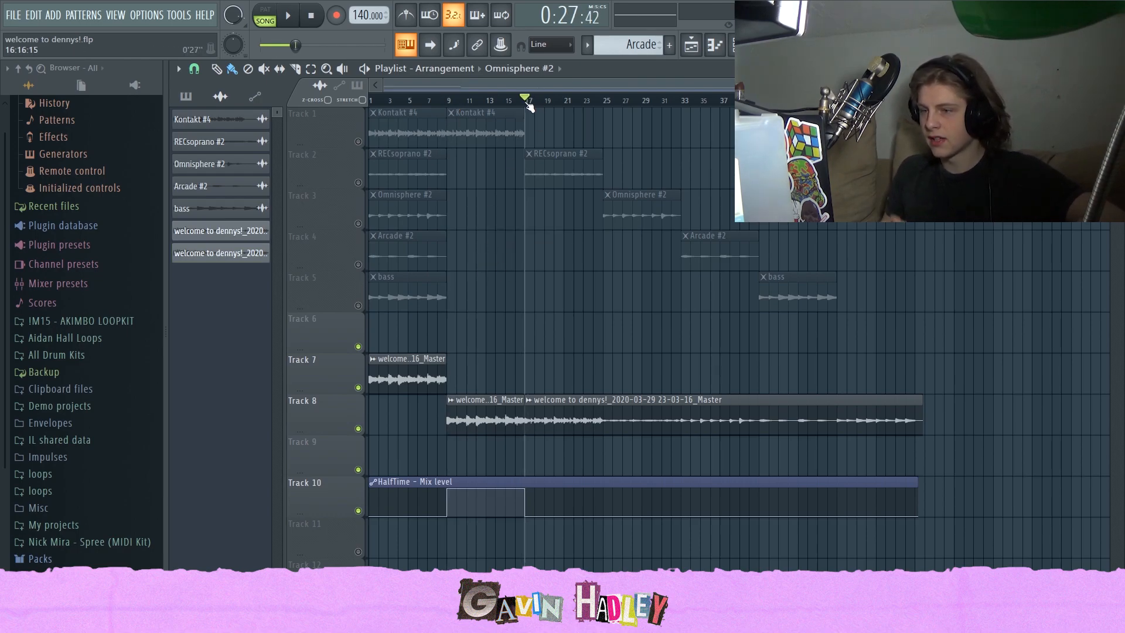
key("space")
key("space")
Step: Briefly play the later sections of the Track 8 recording from bars 33, 41 and 49
left_click(604, 101)
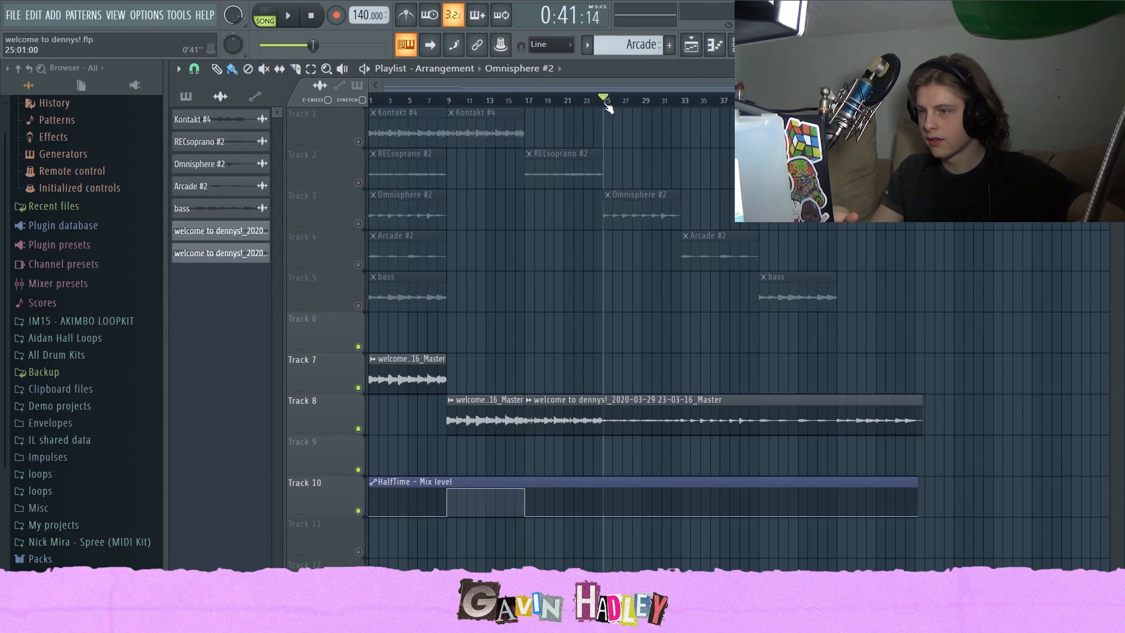
left_click(684, 104)
key("space")
key("space")
left_click(760, 103)
key("space")
key("space")
left_click(837, 102)
key("space")
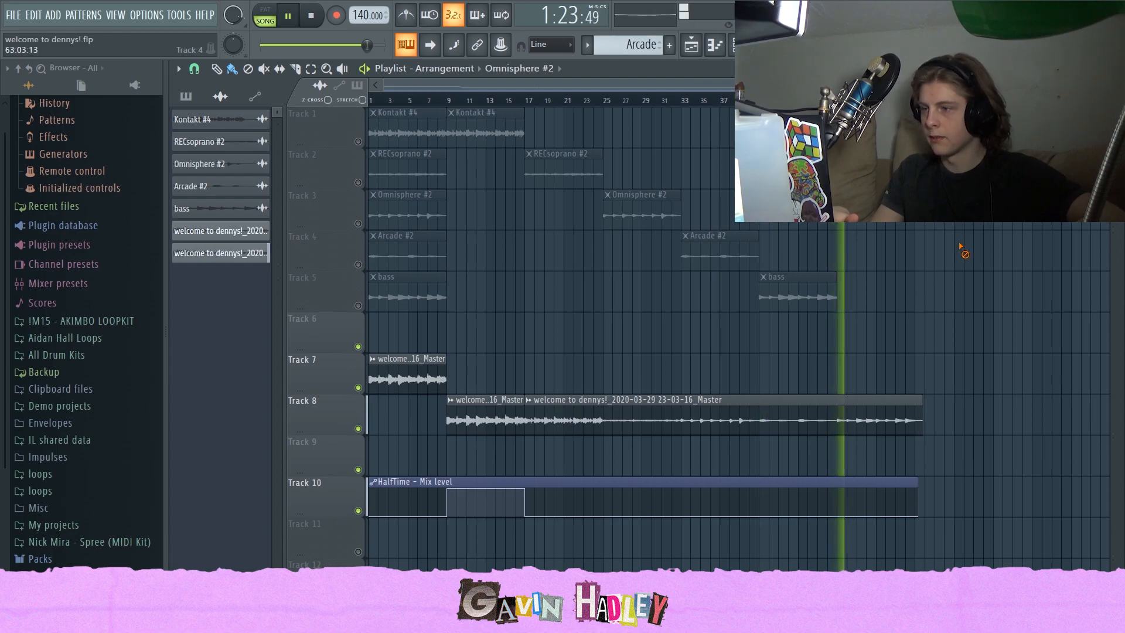